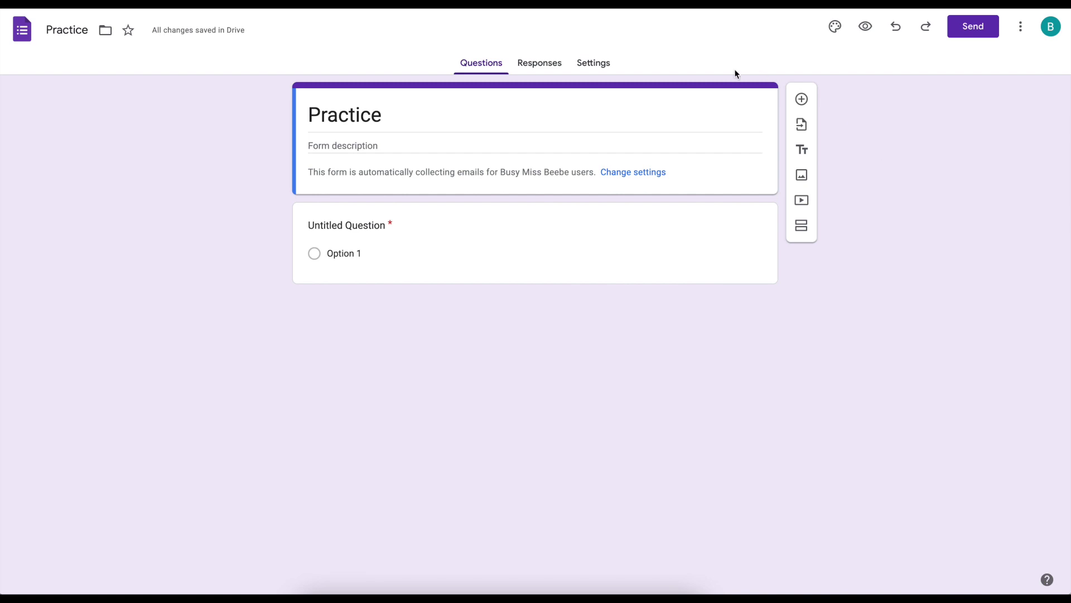
- Turn the Practice form into a quiz with correct answers hidden from respondents
click(598, 69)
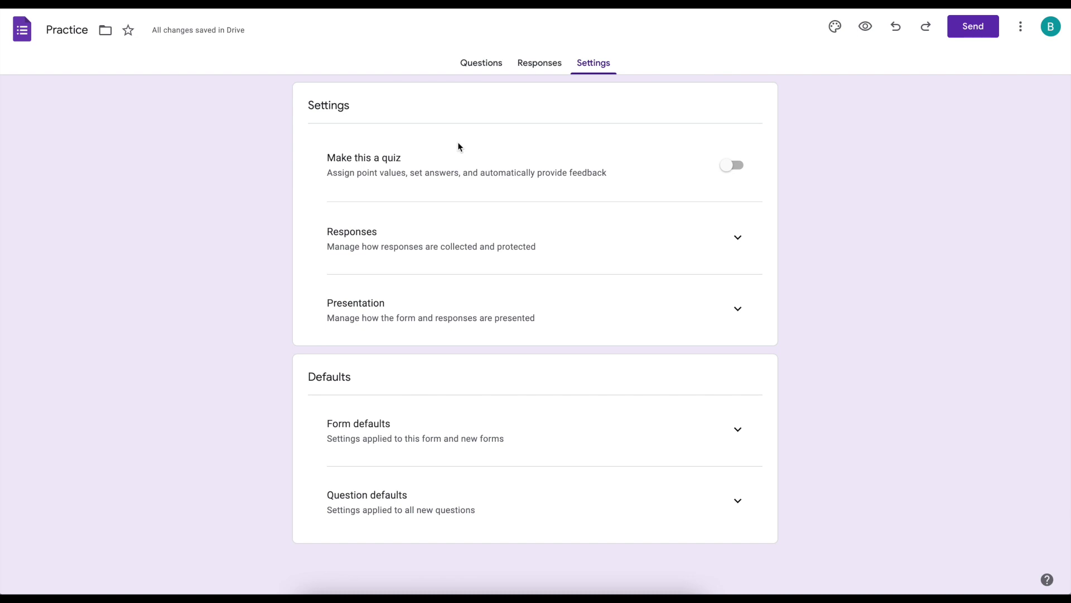
click(735, 167)
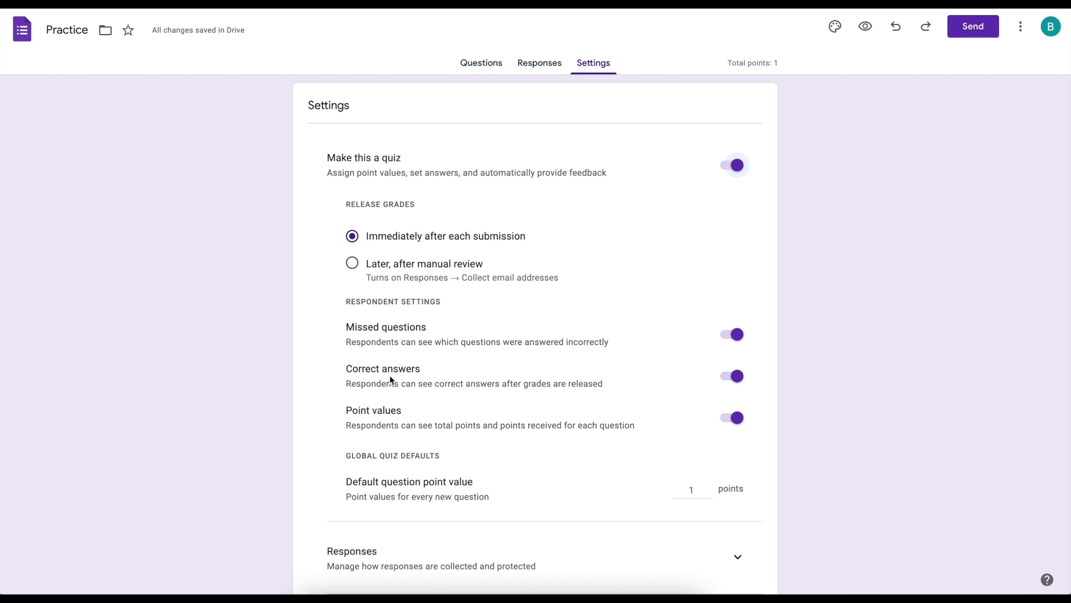
click(738, 384)
scroll(767, 456, down, 3)
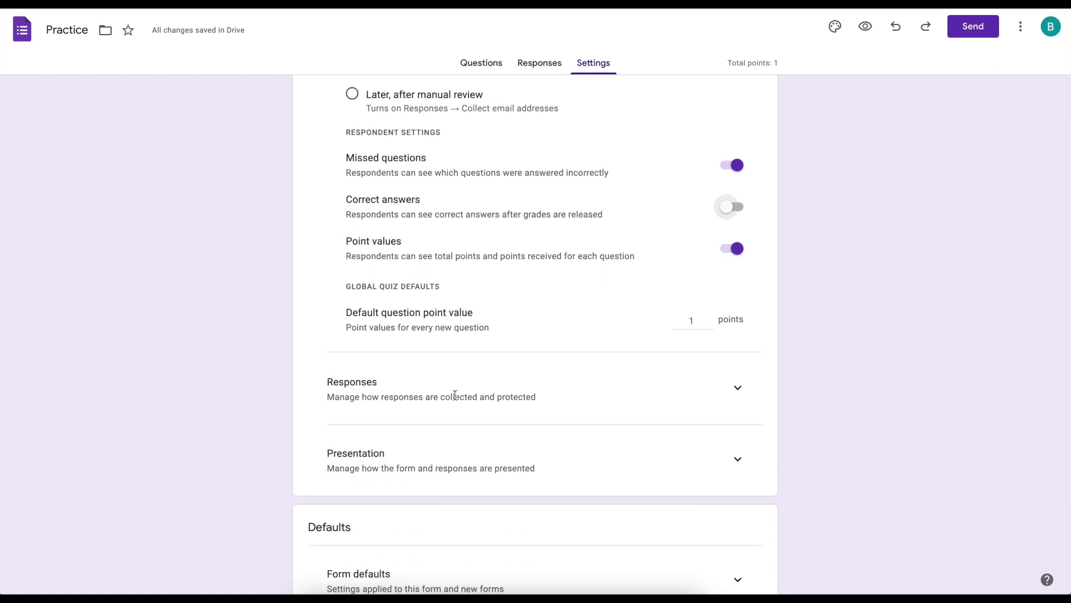
- Set 'Send responders a copy of their response' to 'When requested' under Responses
click(738, 387)
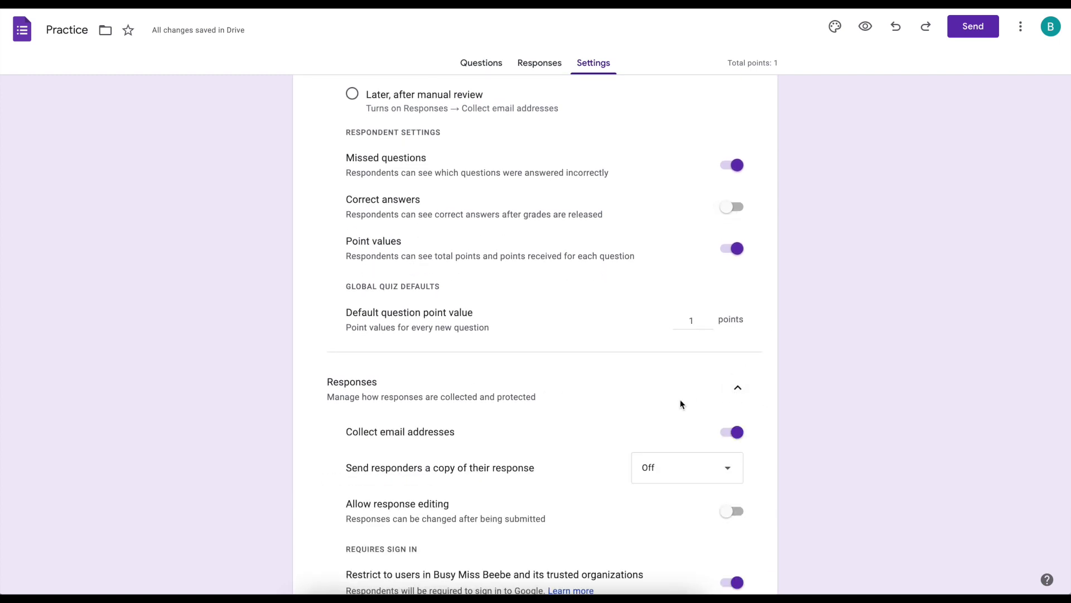
scroll(680, 404, down, 3)
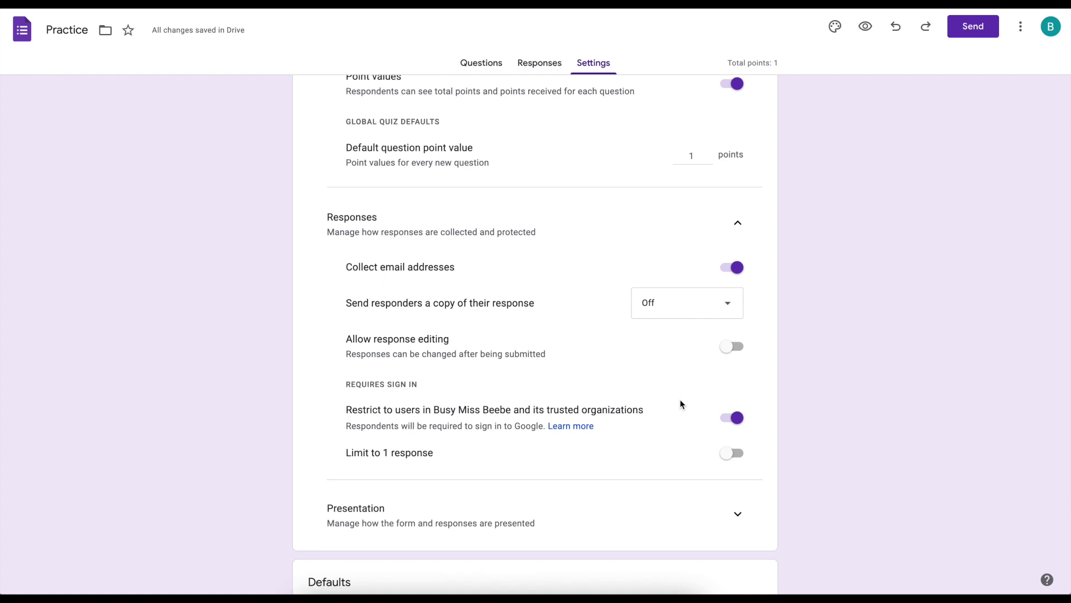
scroll(390, 276, down, 1)
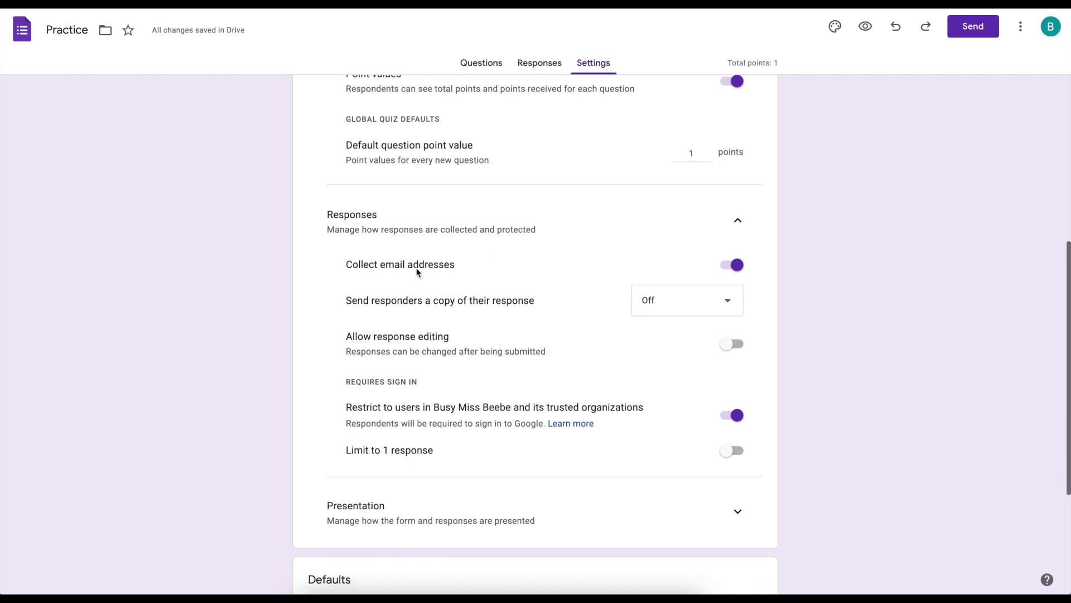
scroll(416, 272, up, 1)
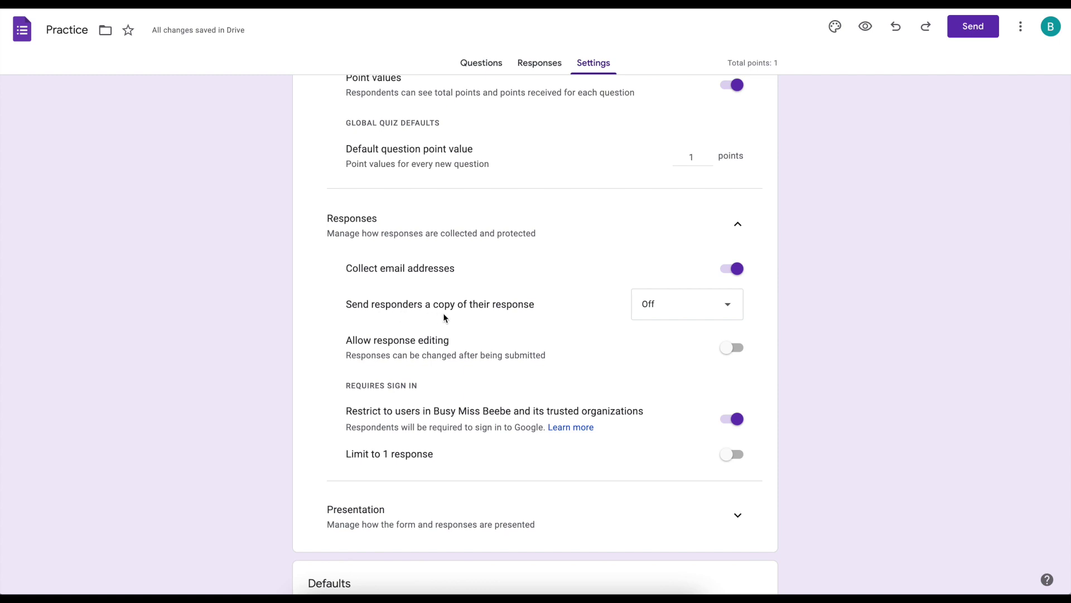
click(681, 311)
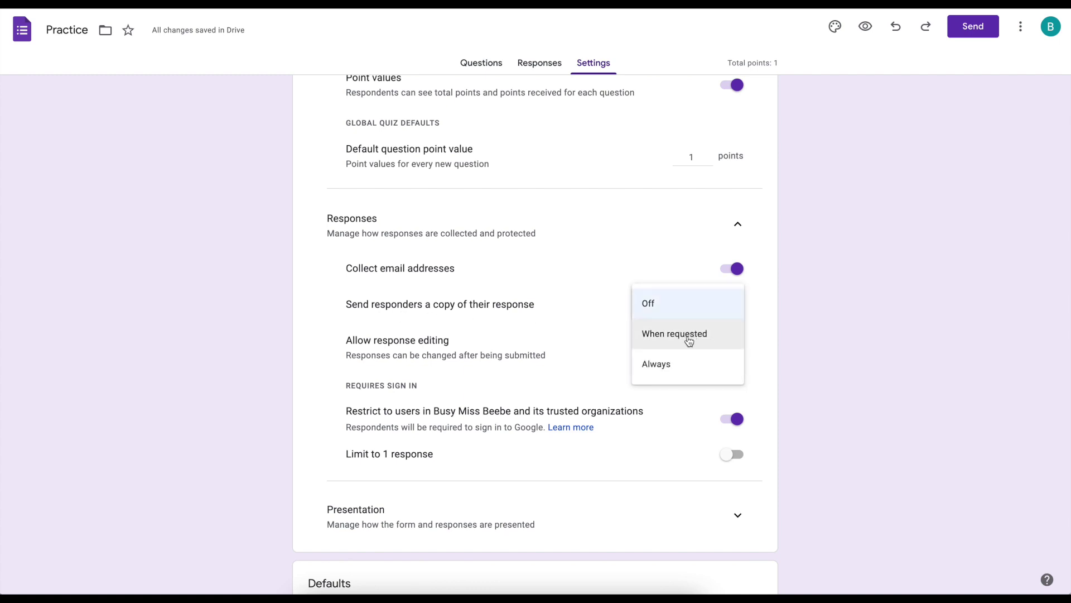
click(689, 340)
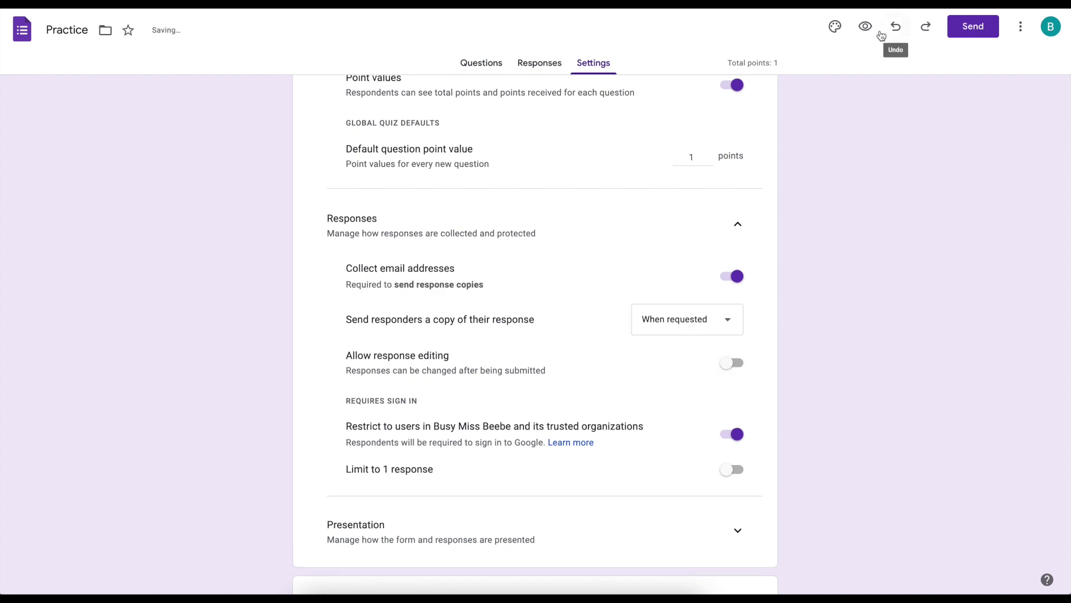
click(865, 27)
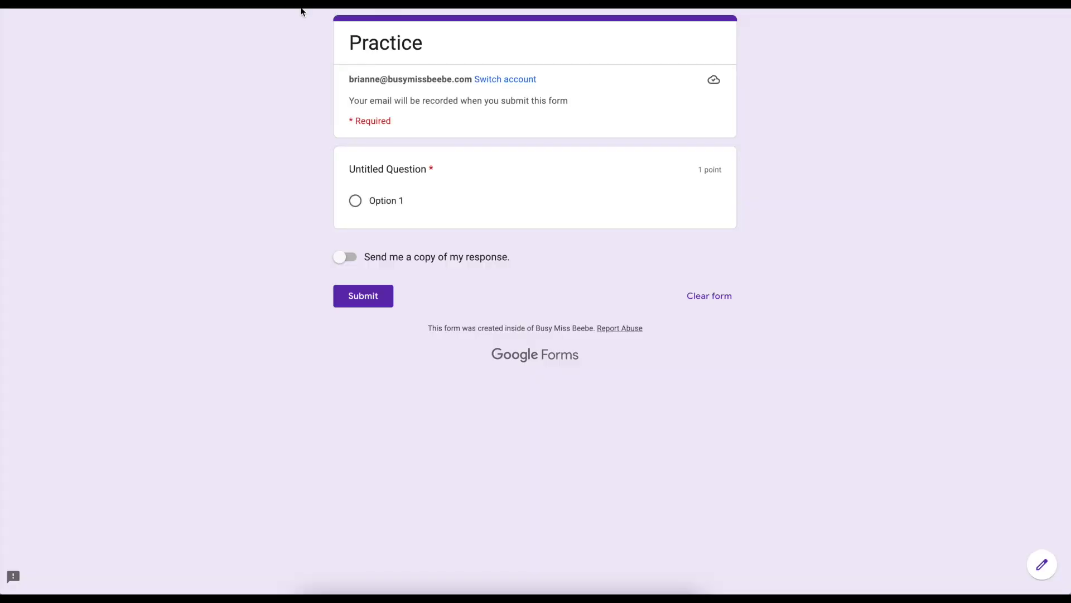
click(346, 260)
click(350, 263)
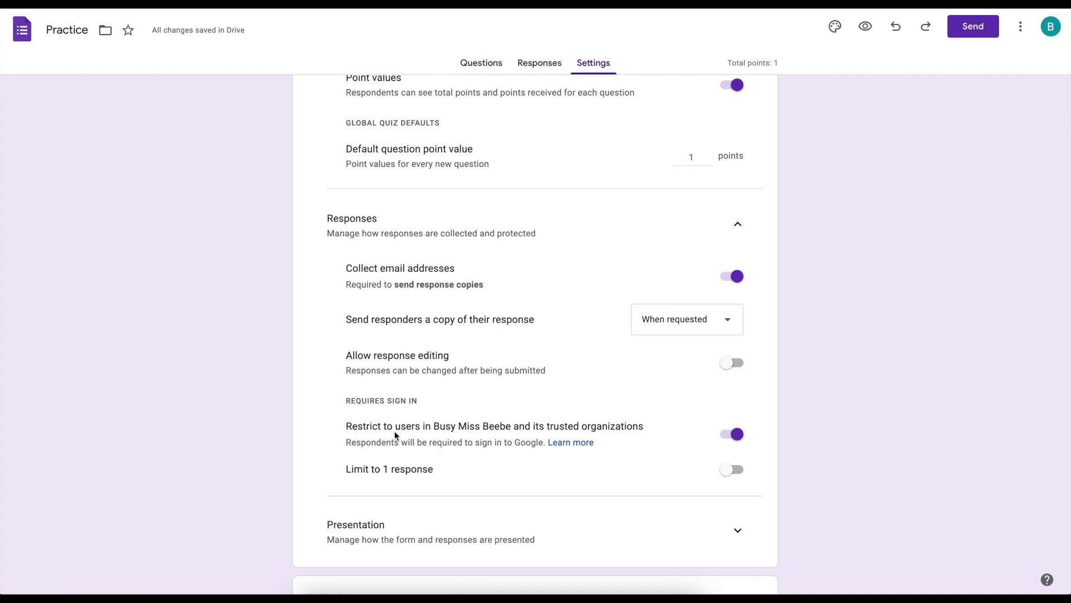
drag(433, 426, 511, 429)
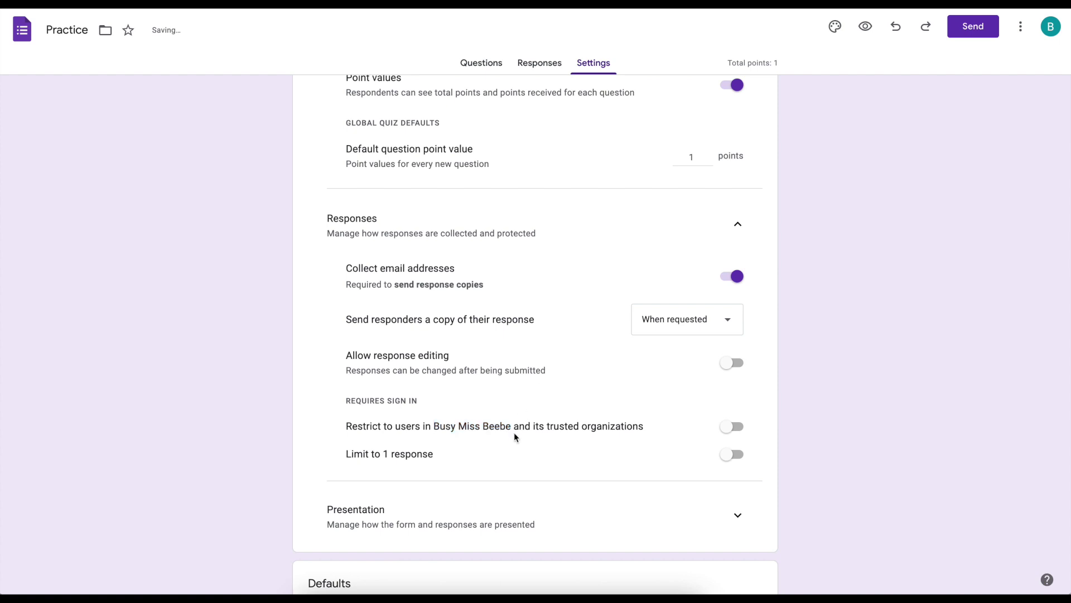
click(732, 427)
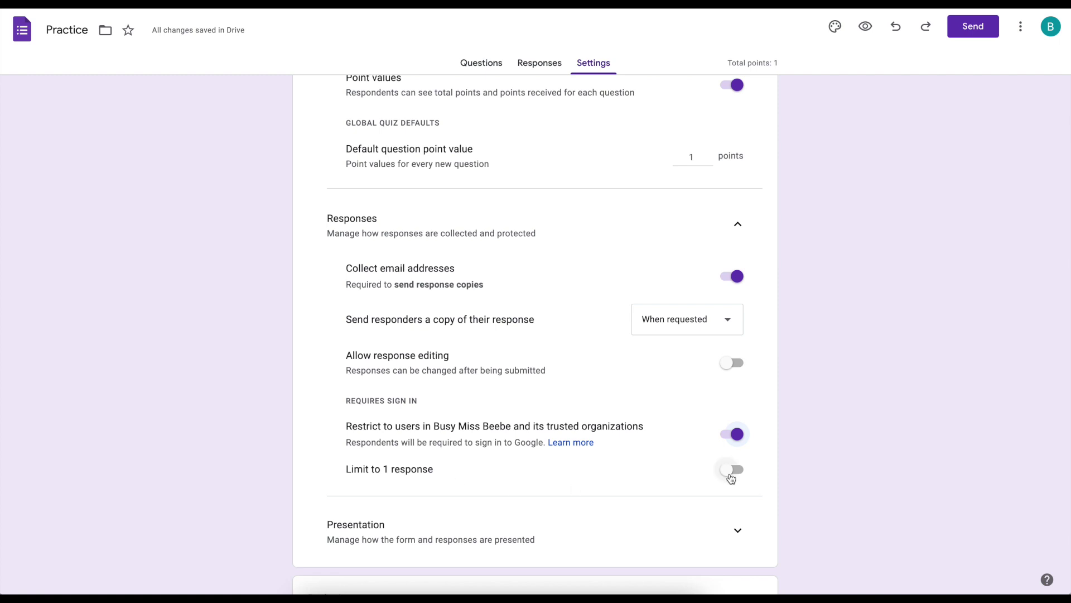
scroll(672, 491, down, 2)
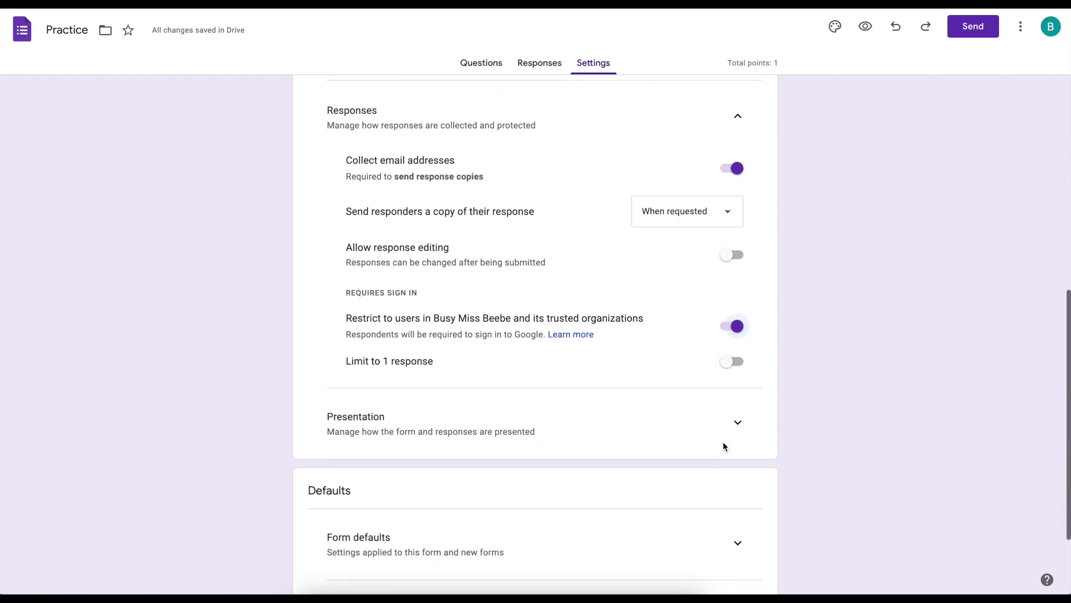
click(727, 428)
- Switch on 'Show progress bar', then begin editing the confirmation message
scroll(658, 437, down, 3)
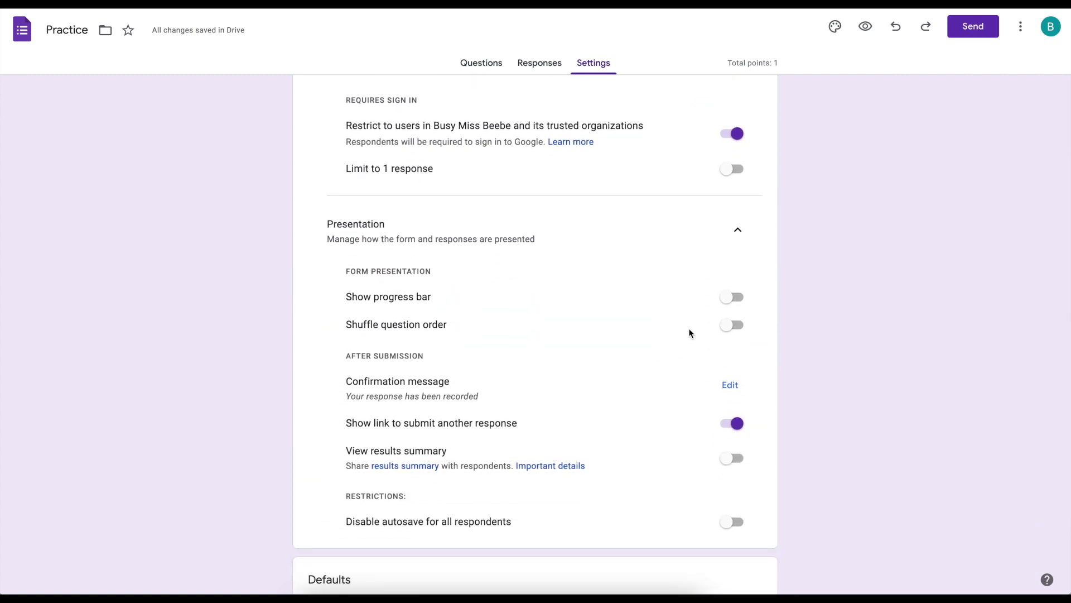
click(731, 299)
drag(346, 385, 466, 390)
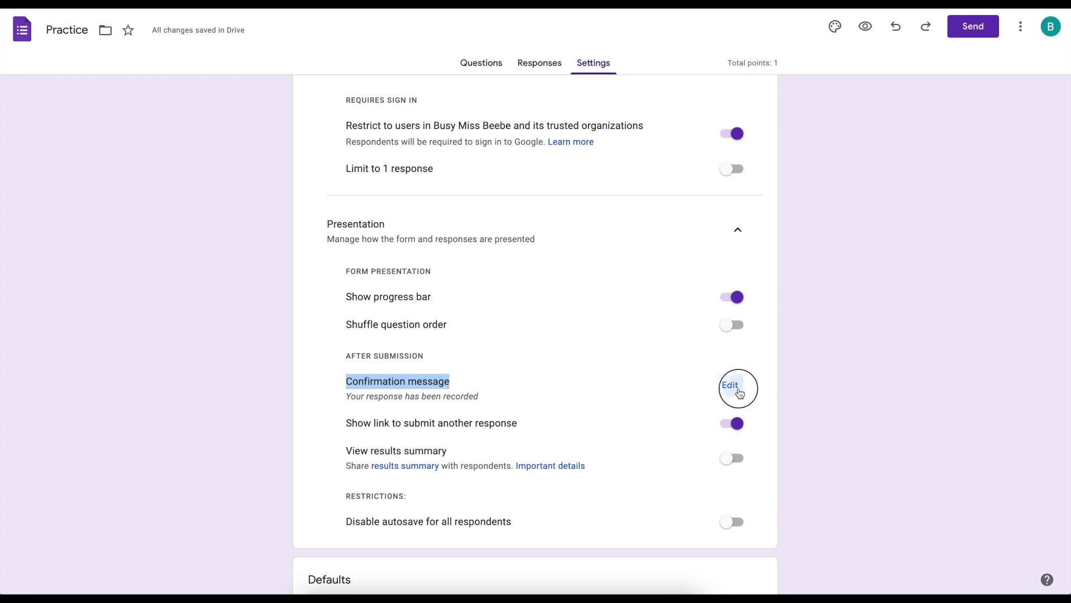
click(729, 385)
- Save the confirmation message 'Great job!' with redo advice for scores below 10/10 and 7/10
text(G)
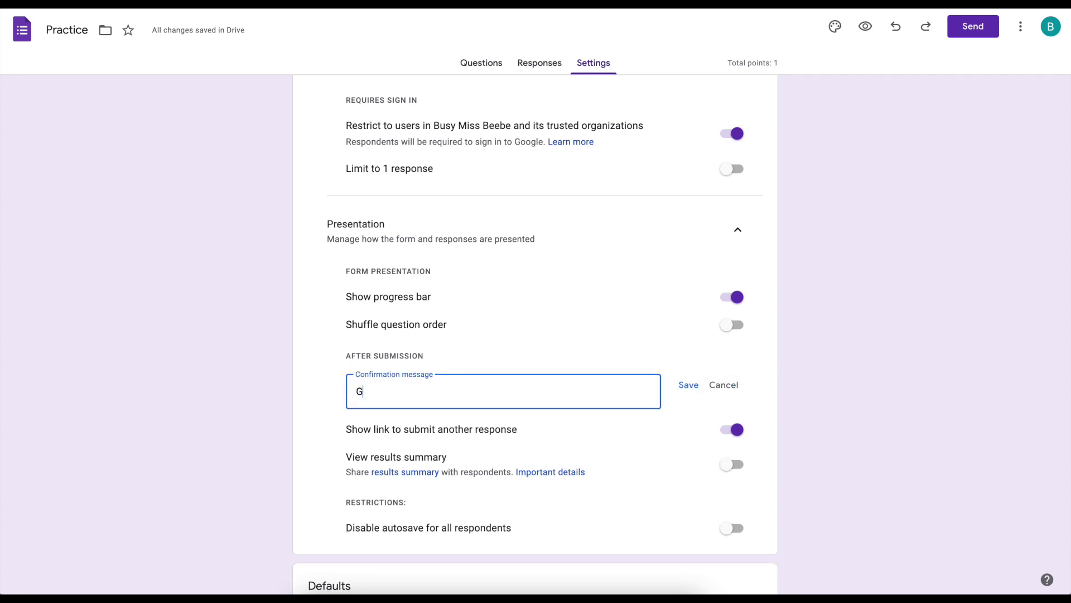
text(reat job!  If you earned less than 10)
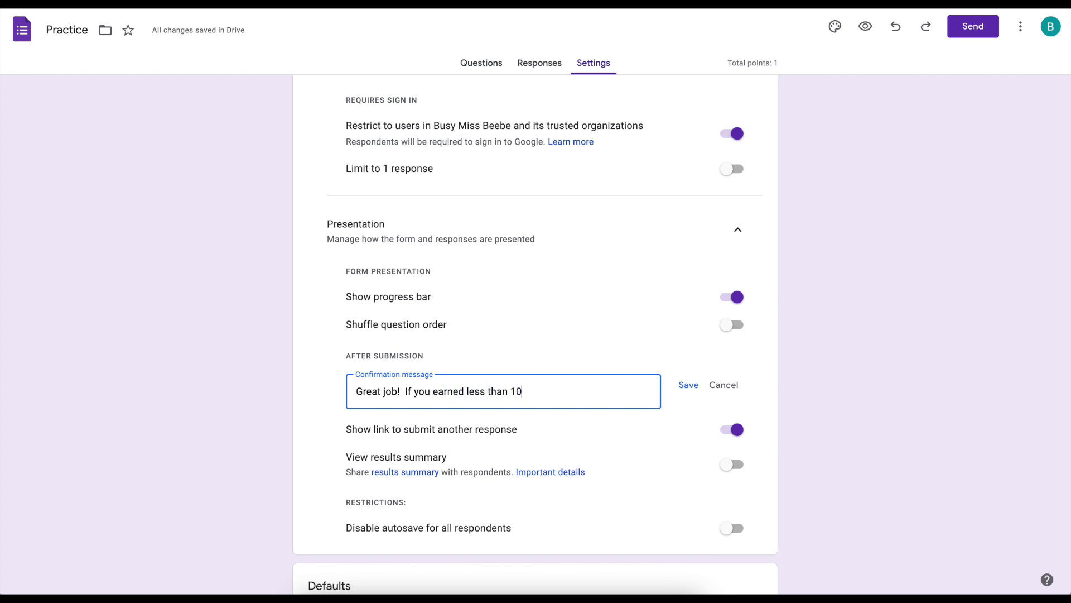
text(/10, you may redo for a high)
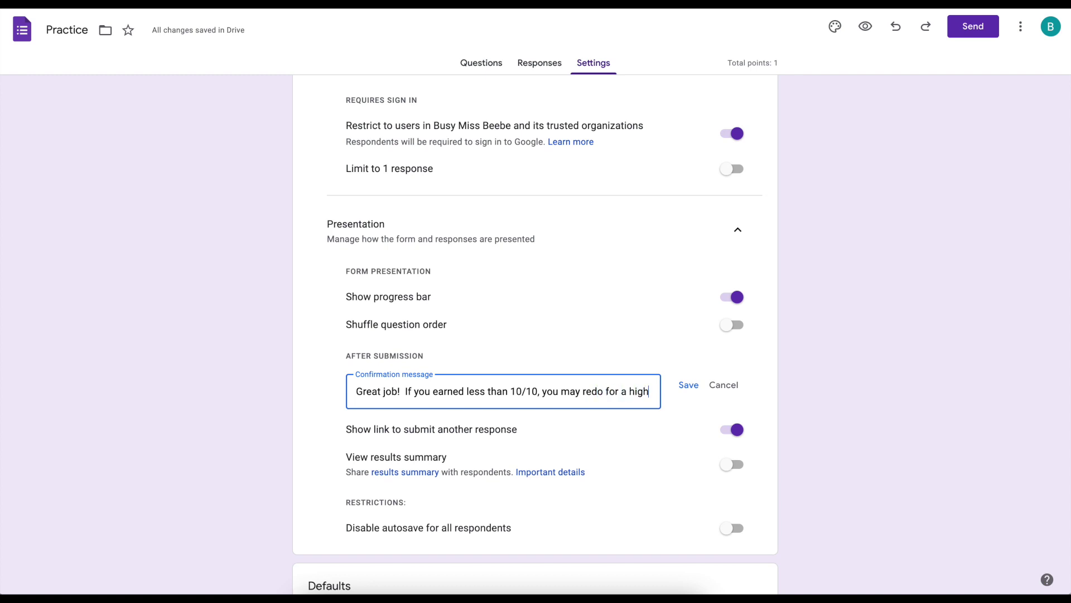
text(er grader.)
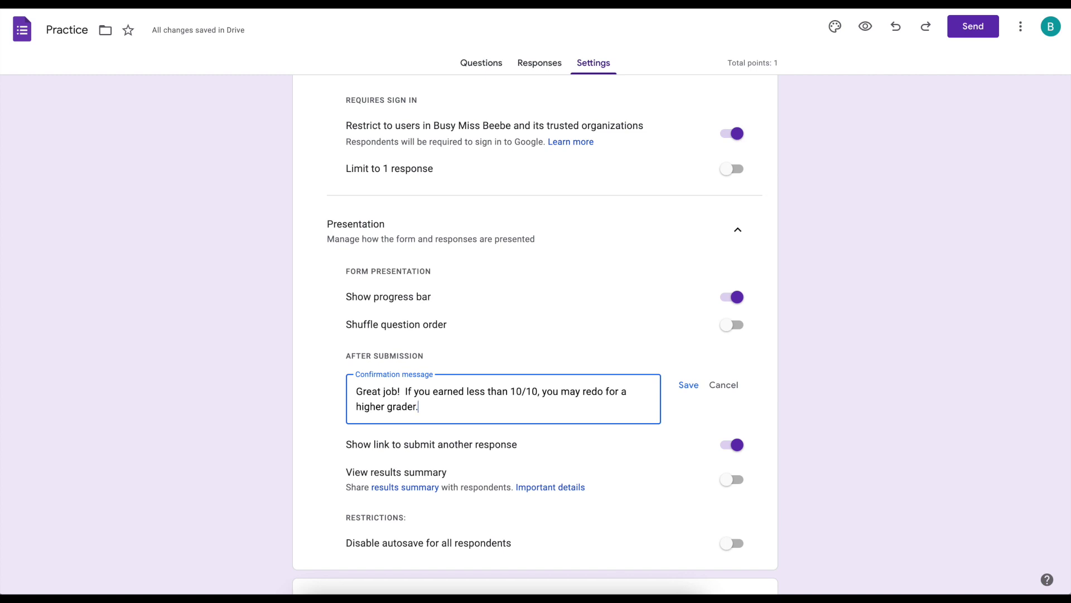
key(Return)
key(Return)
text(If you le)
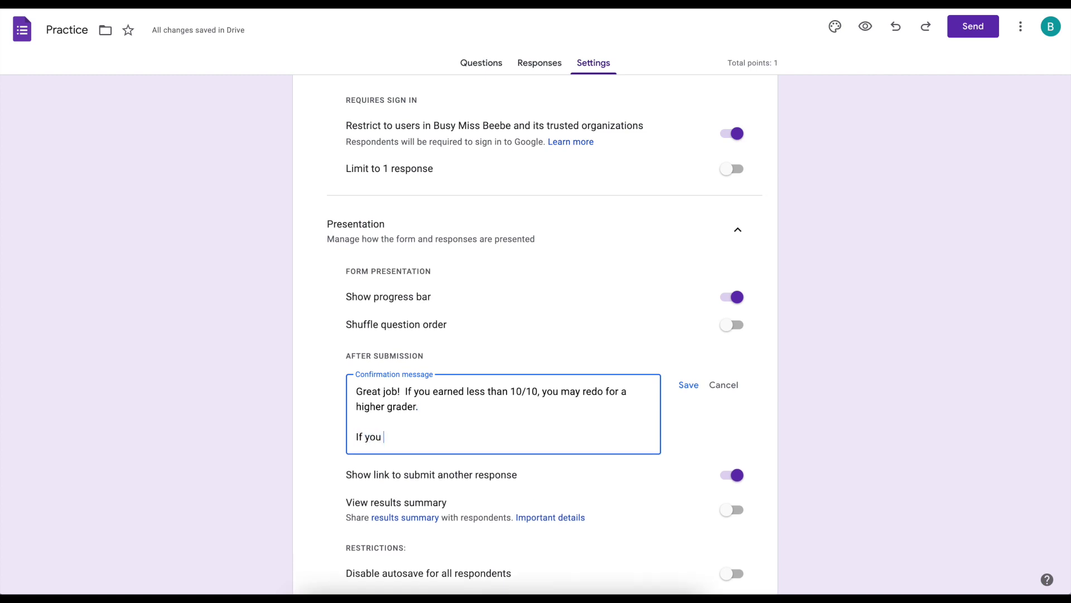
key(BackSpace)
key(BackSpace)
text(earned less than 7/10, redo f)
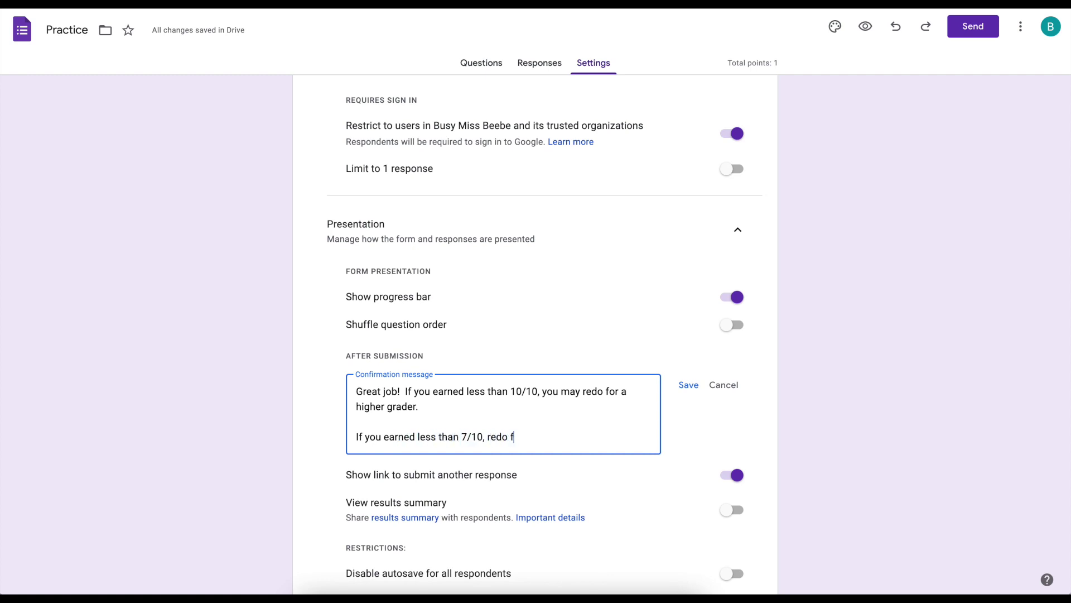
text(or a passing grade.)
click(404, 420)
click(405, 393)
key(Return)
key(Return)
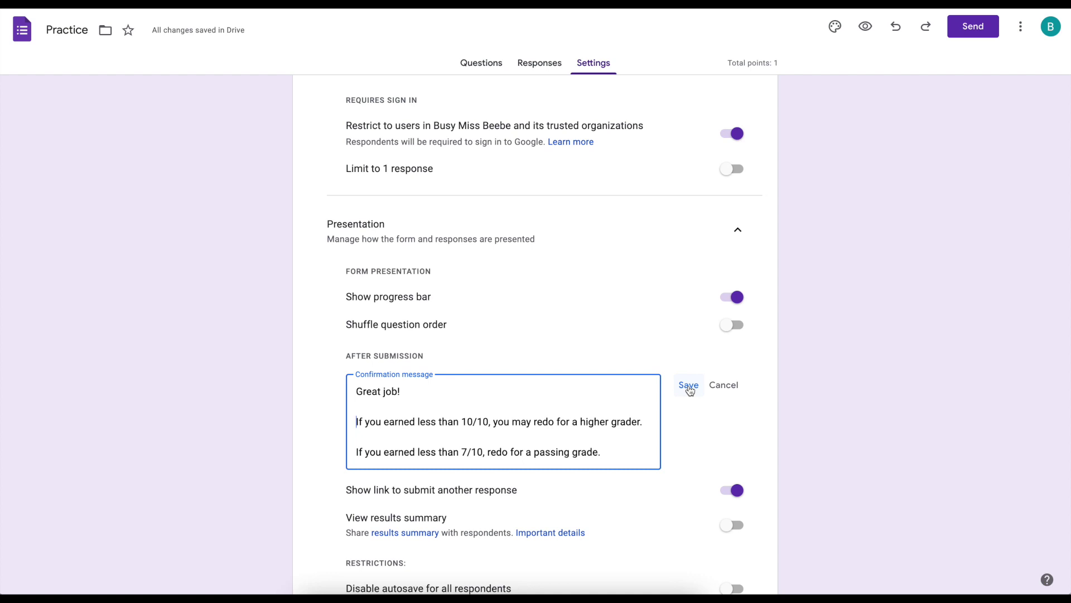
click(689, 386)
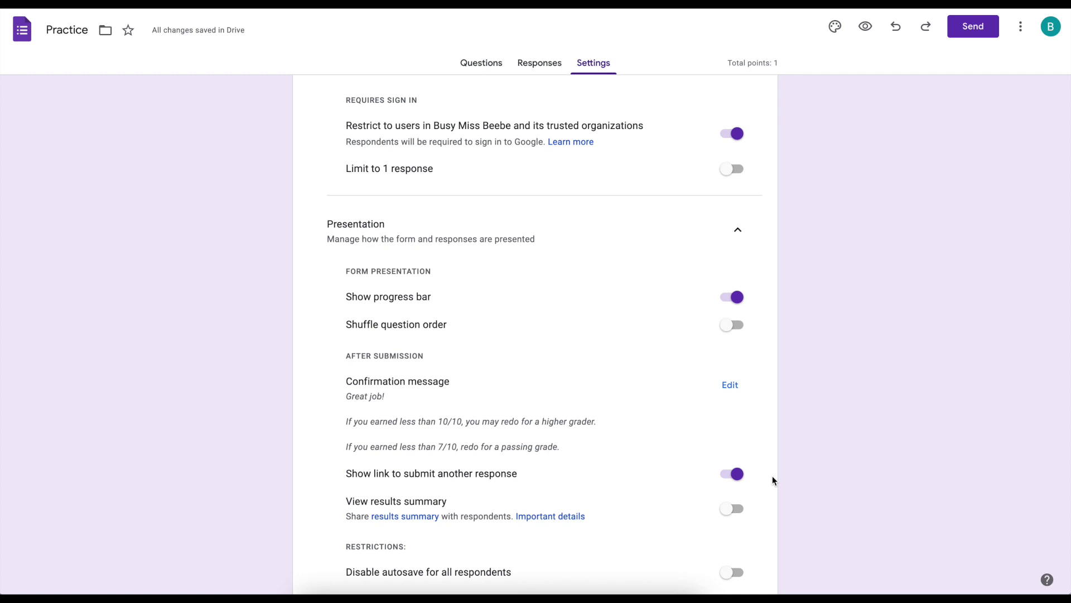
- Review the results summary, autosave restriction, and form and question default settings
drag(347, 502, 596, 524)
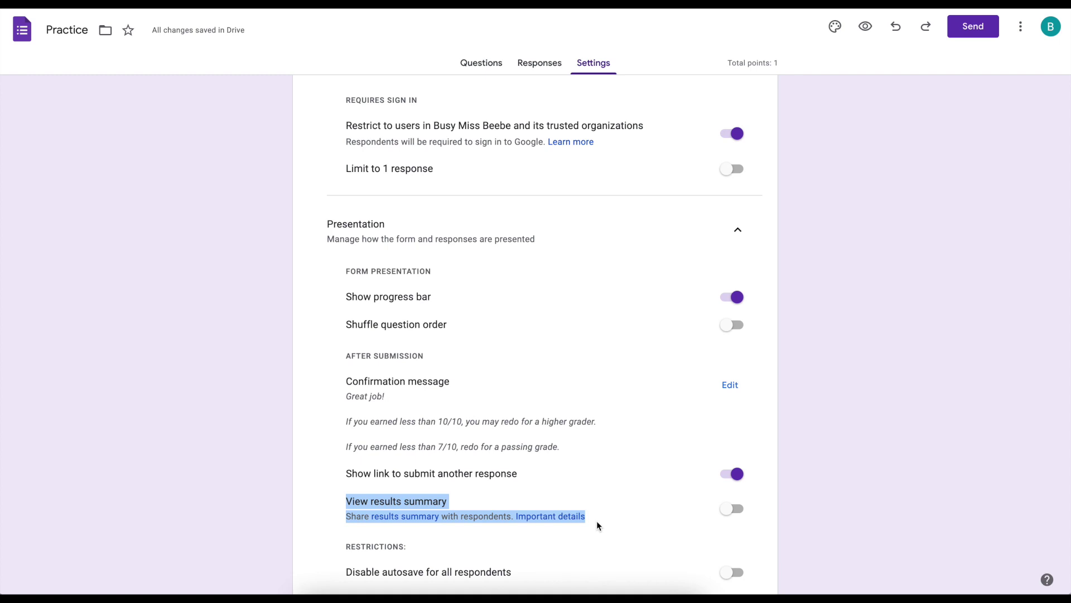
click(597, 521)
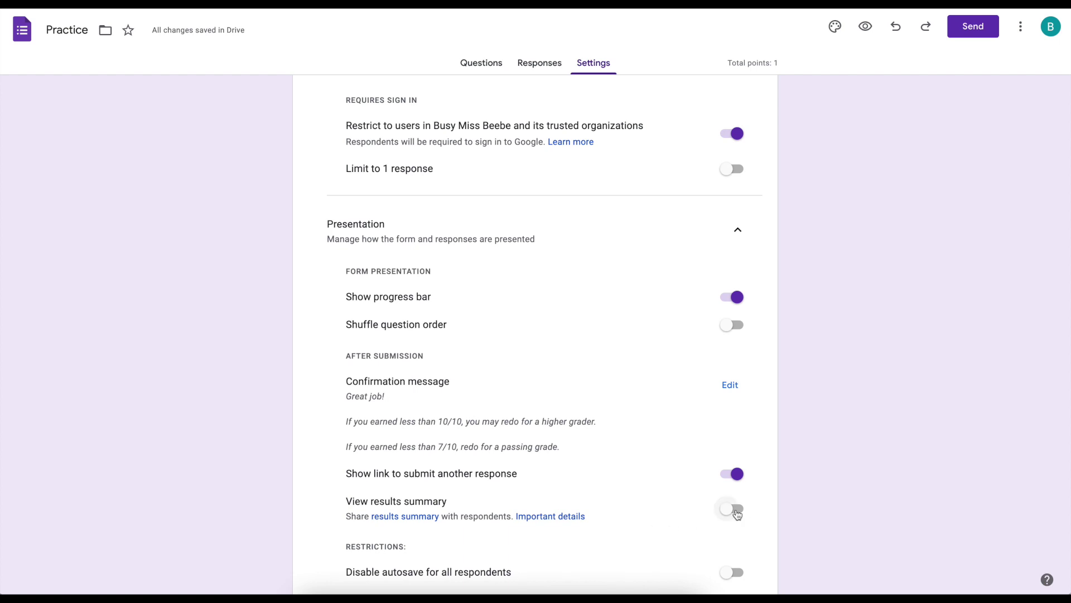
scroll(617, 516, down, 2)
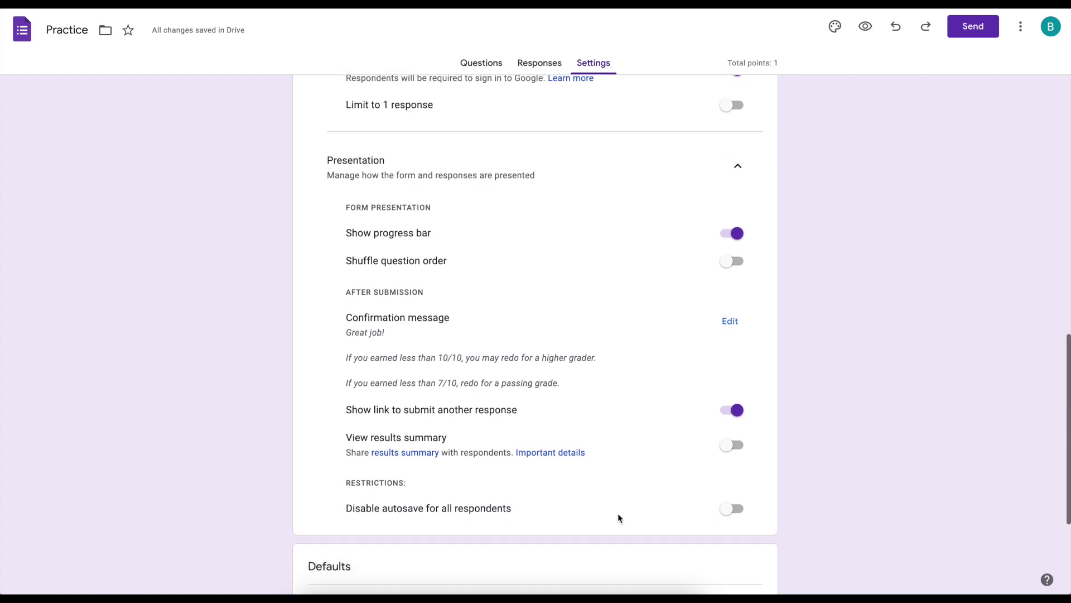
drag(344, 460, 524, 494)
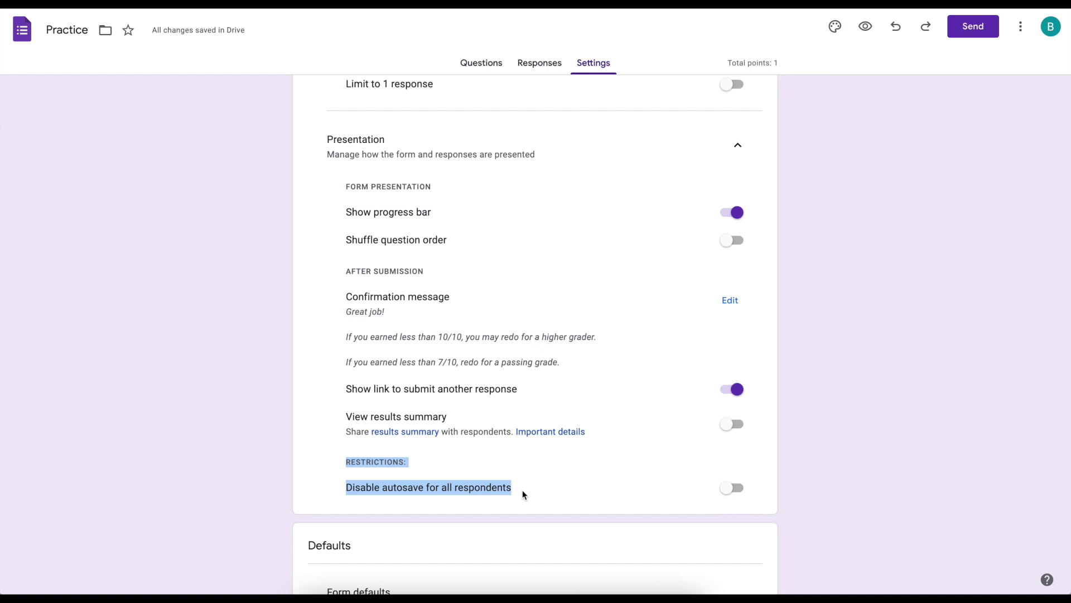
click(523, 495)
scroll(742, 442, down, 3)
click(737, 433)
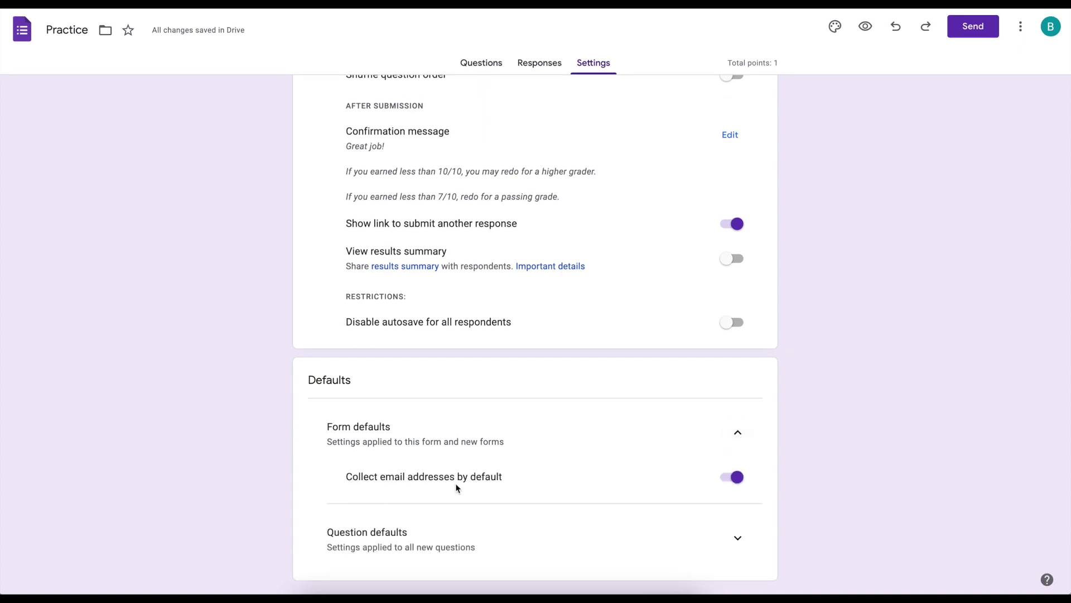
click(737, 538)
scroll(679, 543, down, 1)
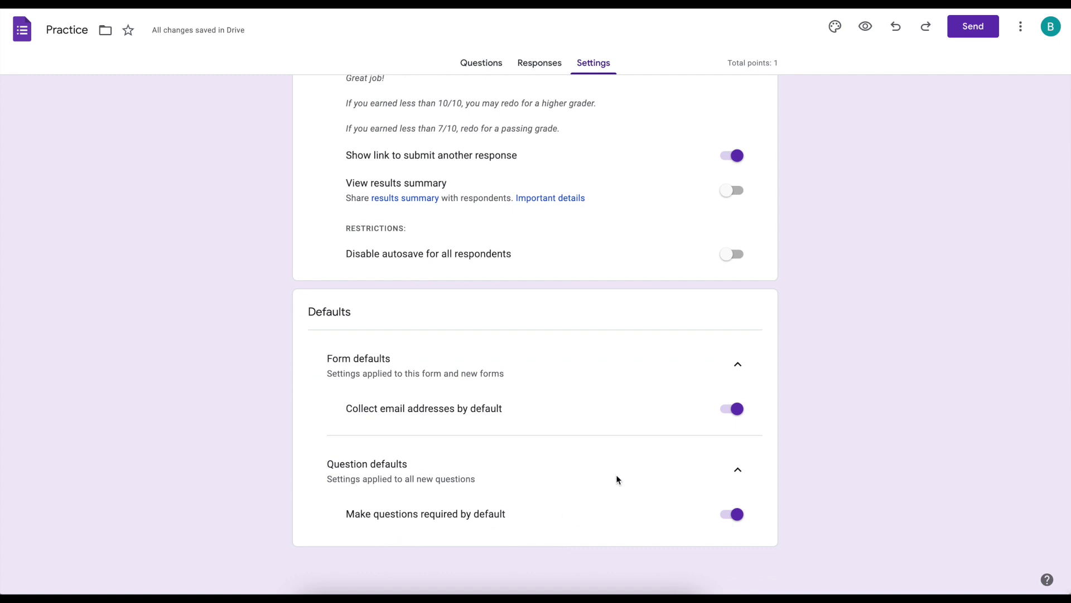
scroll(621, 468, up, 4)
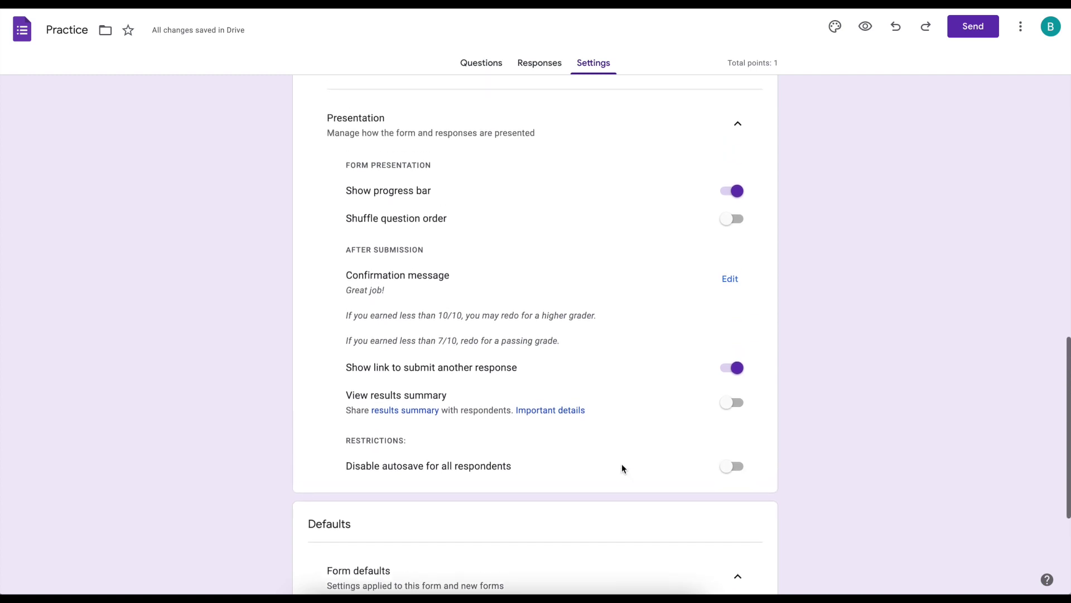
scroll(623, 468, up, 13)
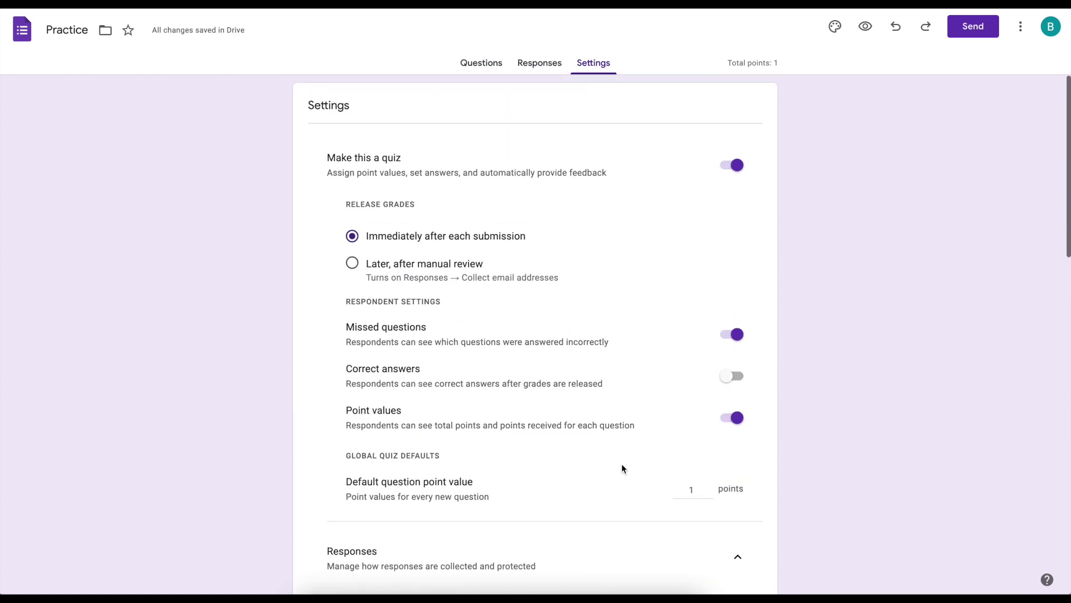
- Replace the form title 'Practice' with 'Template'
click(75, 33)
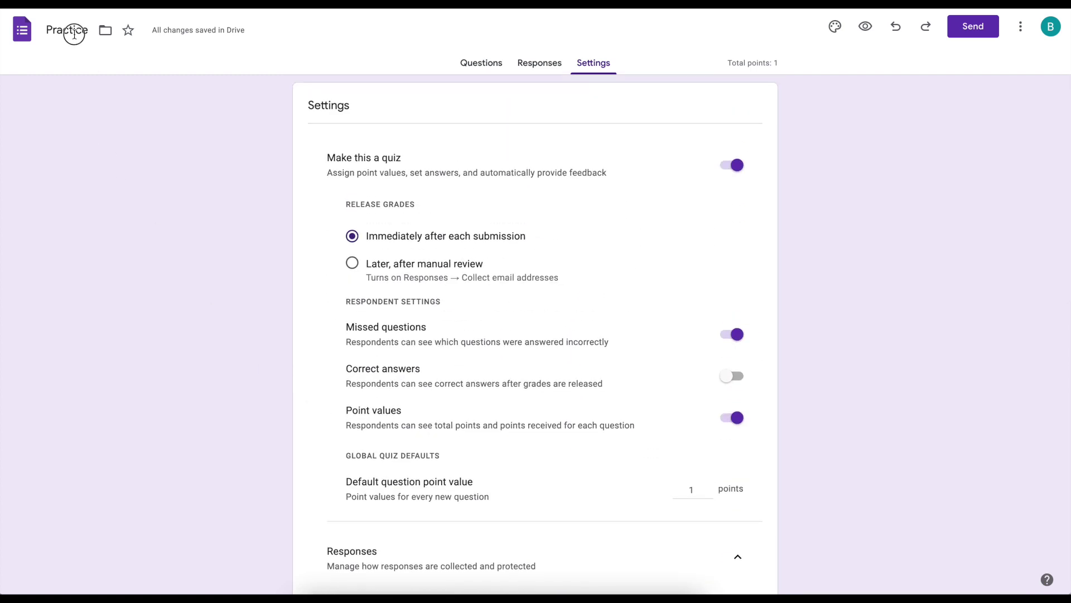
double_click(74, 33)
text(Template)
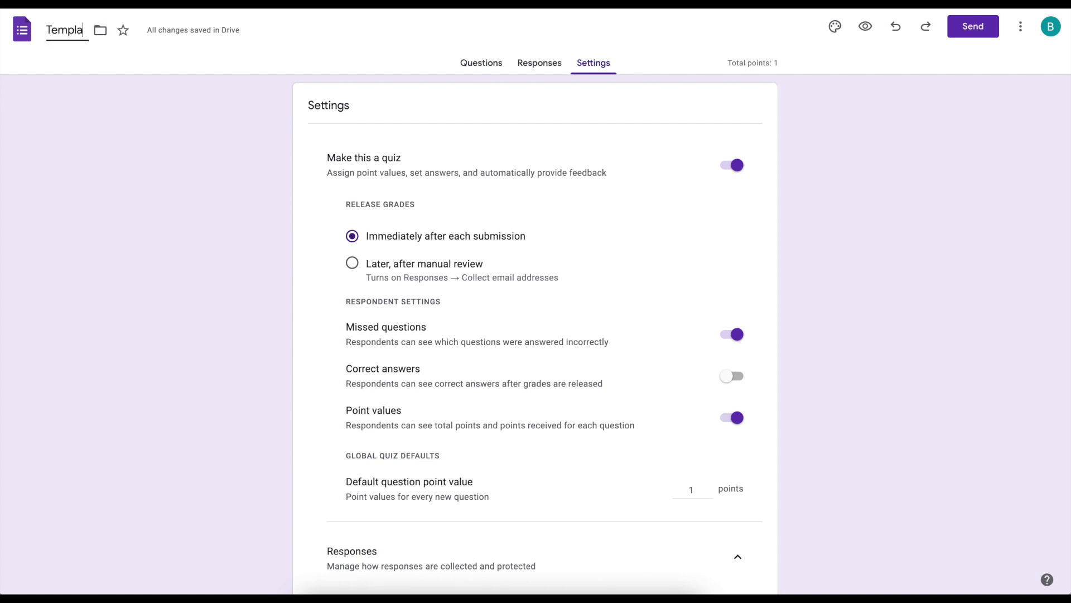
click(118, 120)
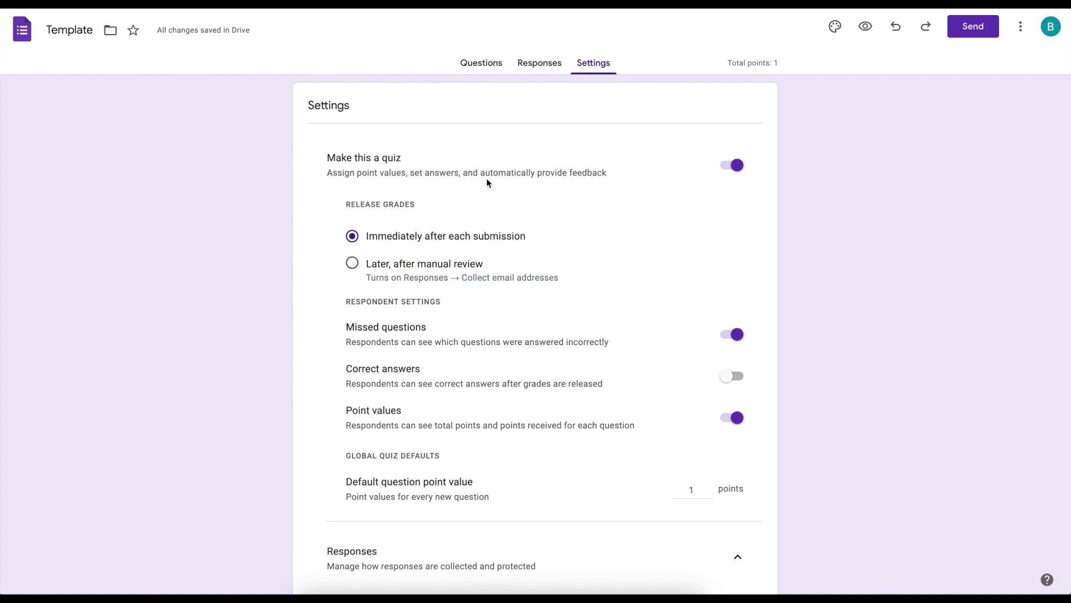
scroll(486, 181, down, 9)
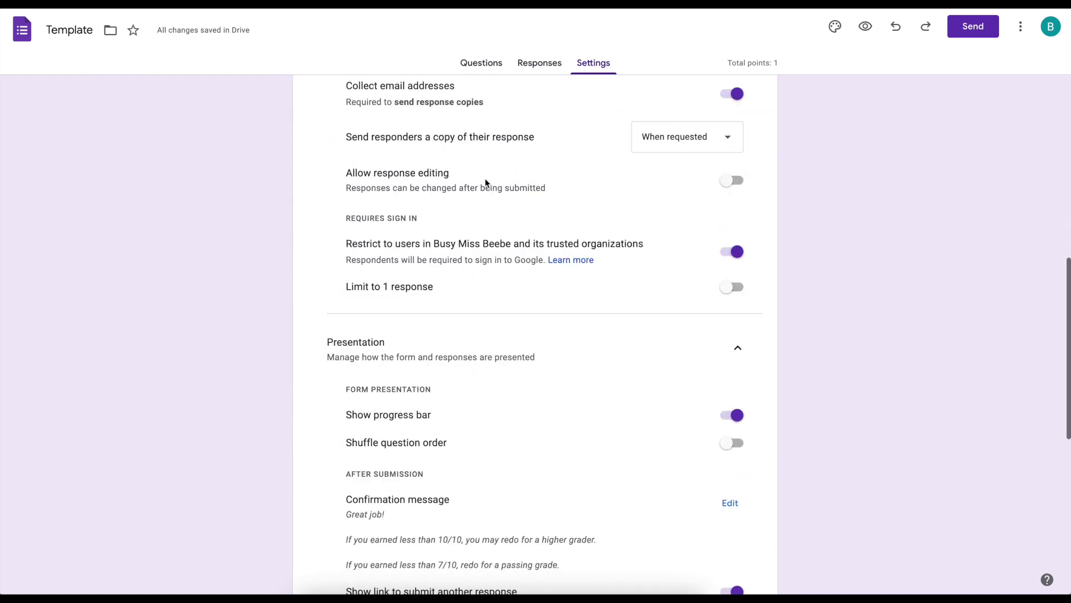
- Look over the Settings again, then return to Questions and click into the form description
scroll(485, 179, down, 3)
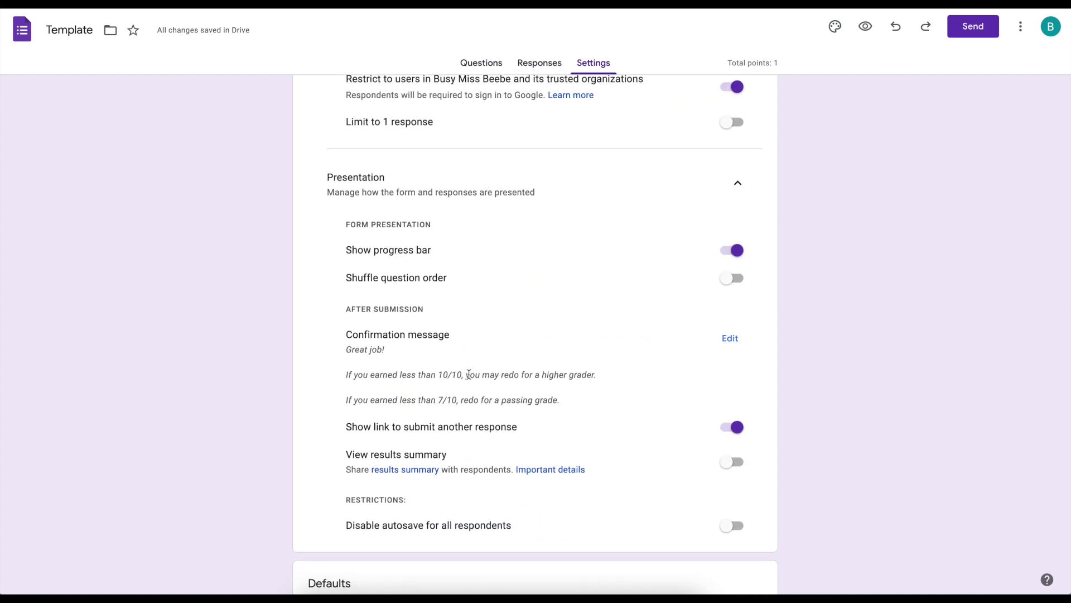
drag(463, 375, 442, 377)
click(483, 64)
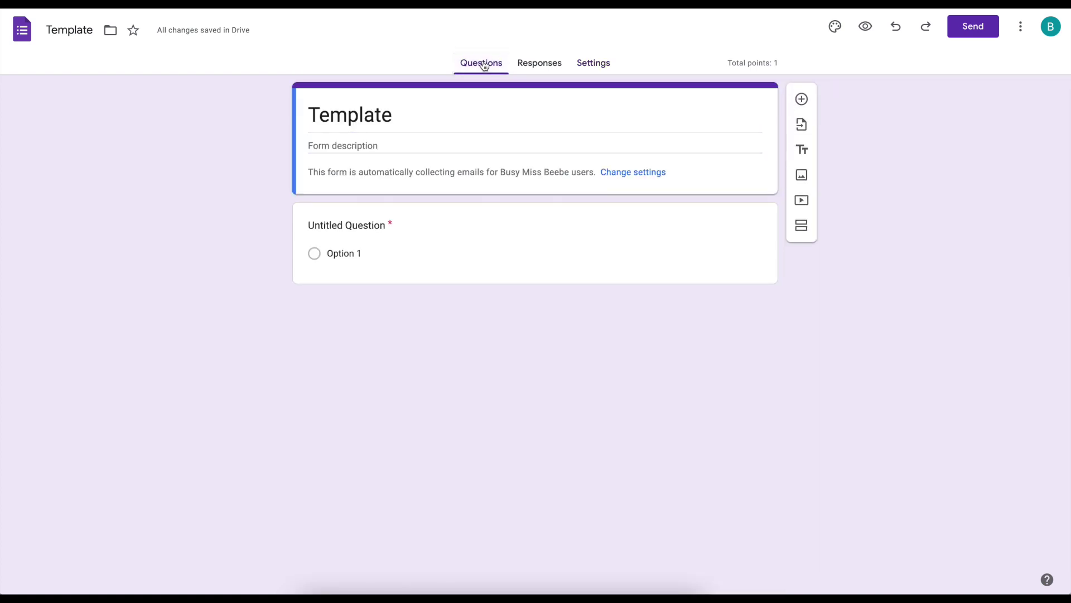
click(593, 66)
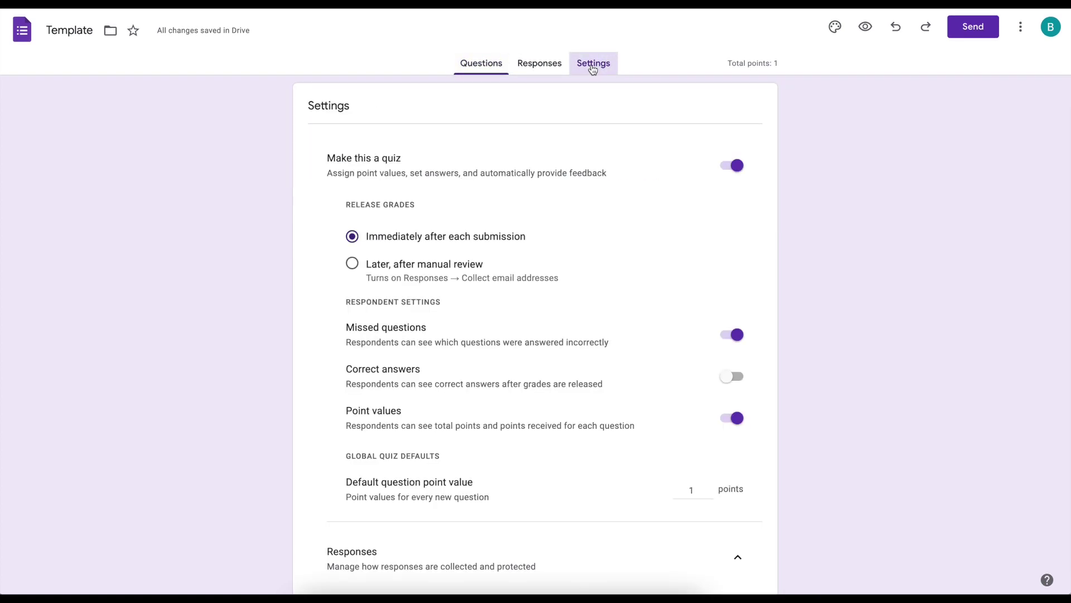
scroll(655, 476, down, 3)
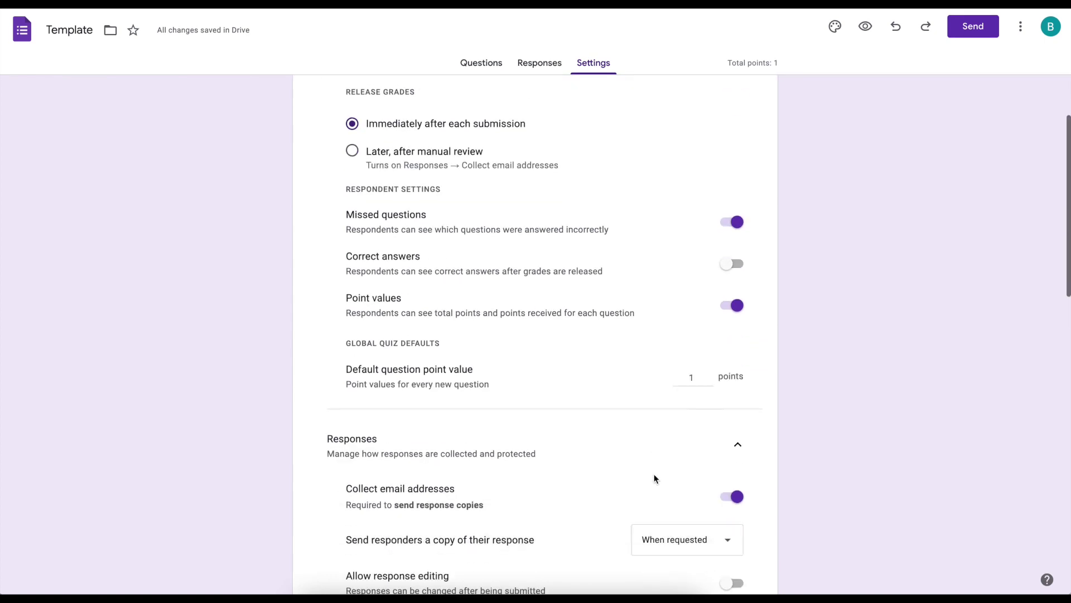
scroll(654, 474, down, 10)
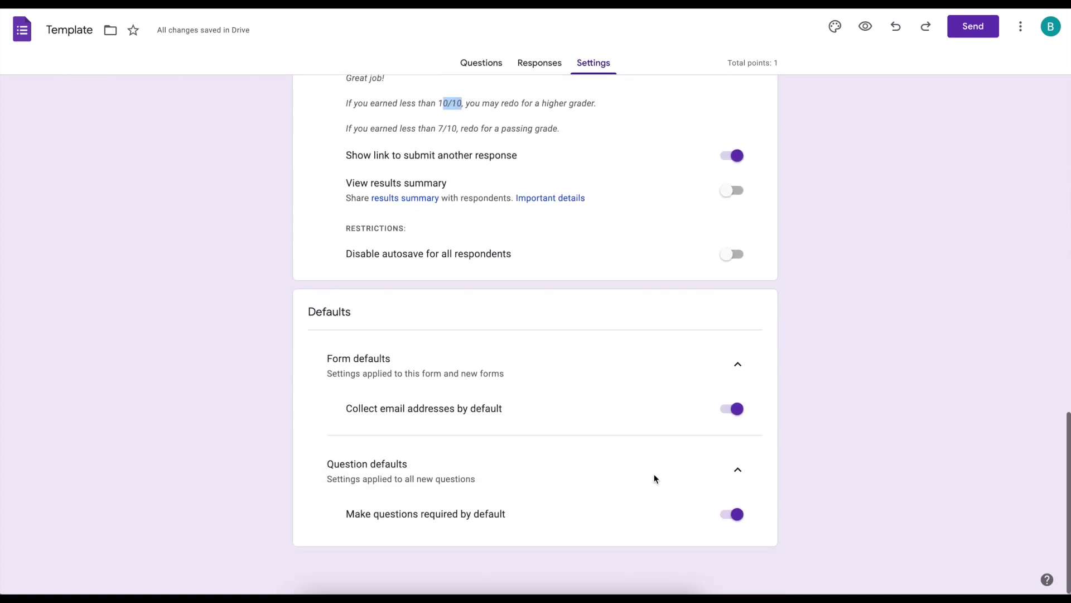
scroll(654, 479, up, 13)
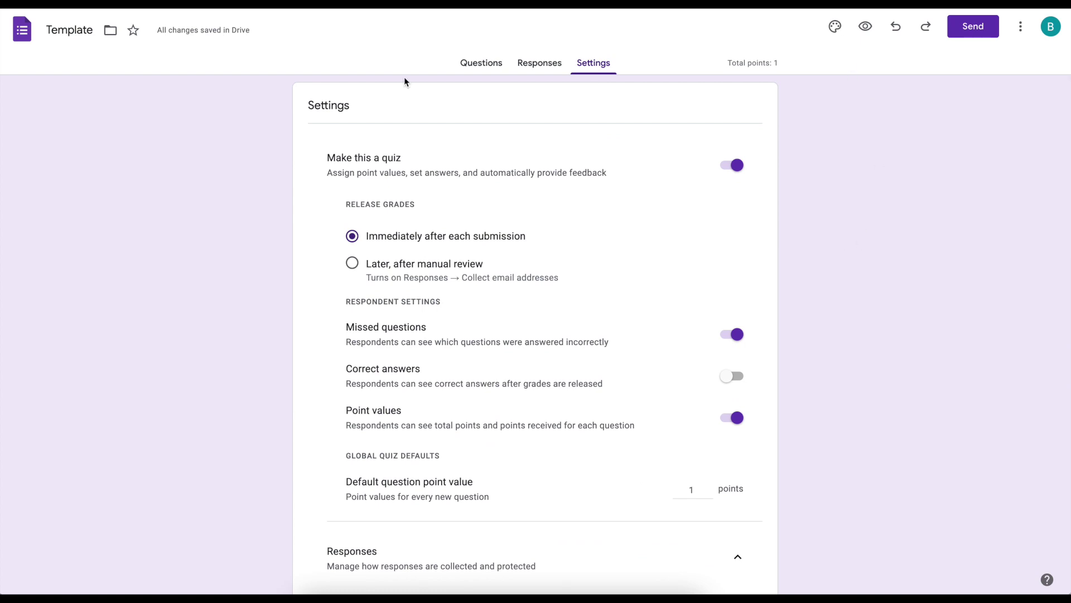
click(466, 71)
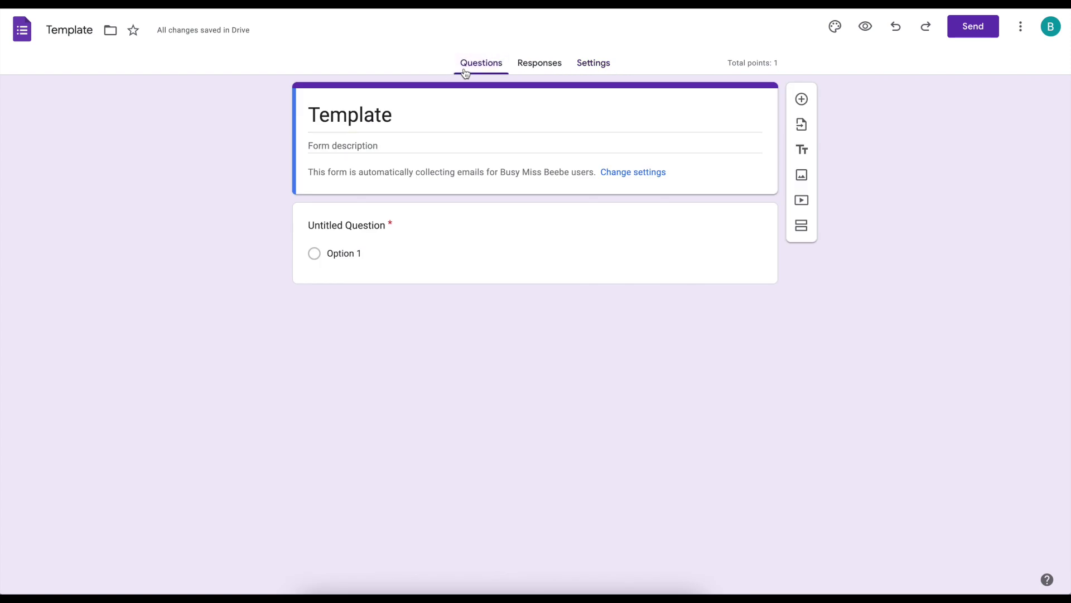
click(434, 142)
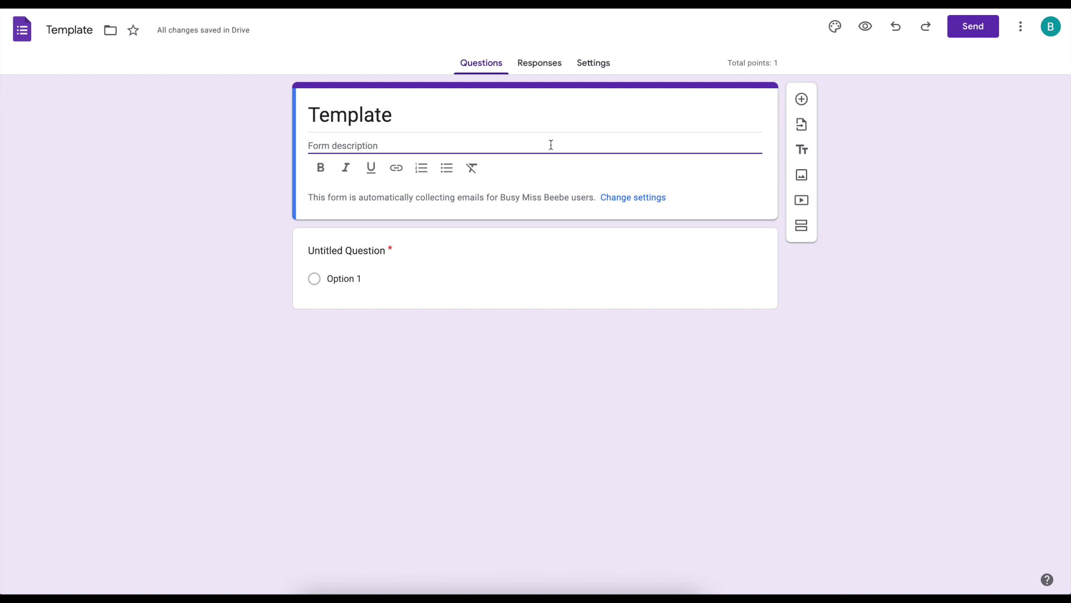
- Type 'Bold', 'Italicize' and 'Underline' on three separate description lines
text(Bold)
key(Return)
text(Ital)
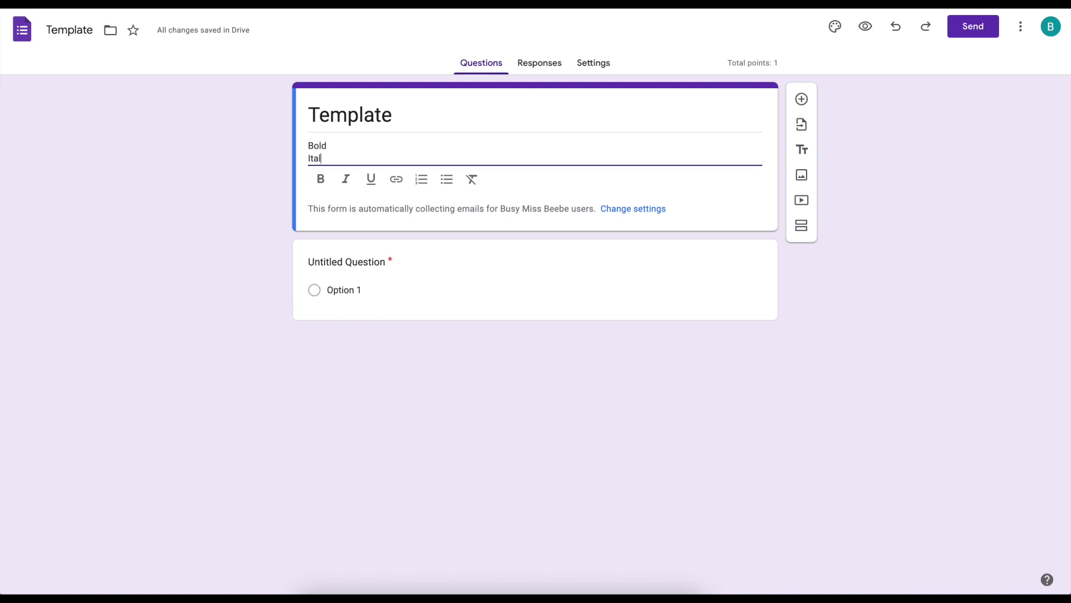
text(icize)
key(Return)
text(Underline)
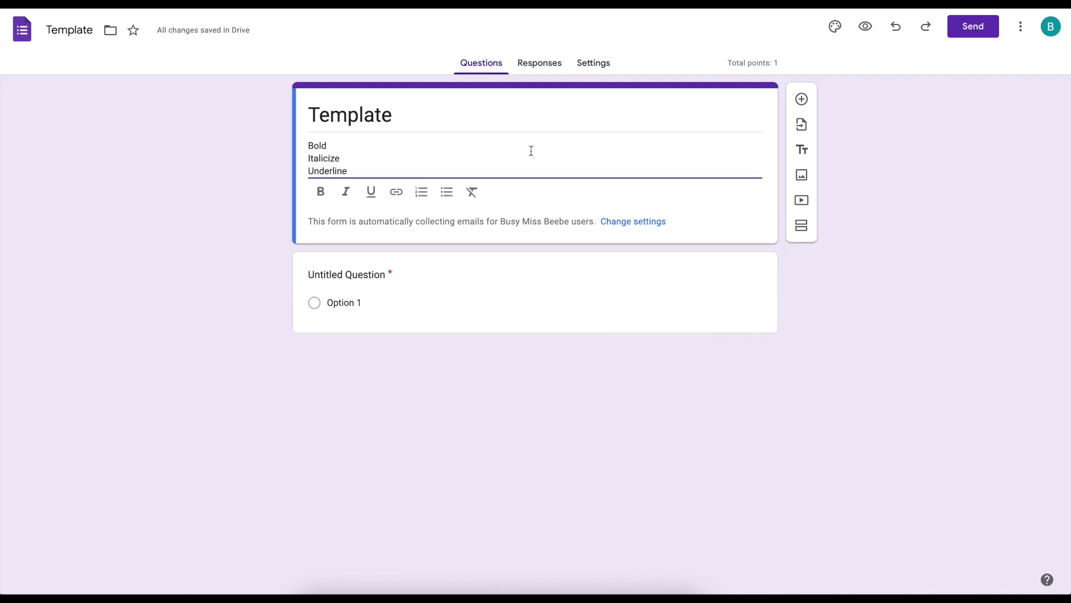
- Make 'Bold' bold, 'Italicize' italic and 'Underline' underlined
click(324, 146)
double_click(315, 148)
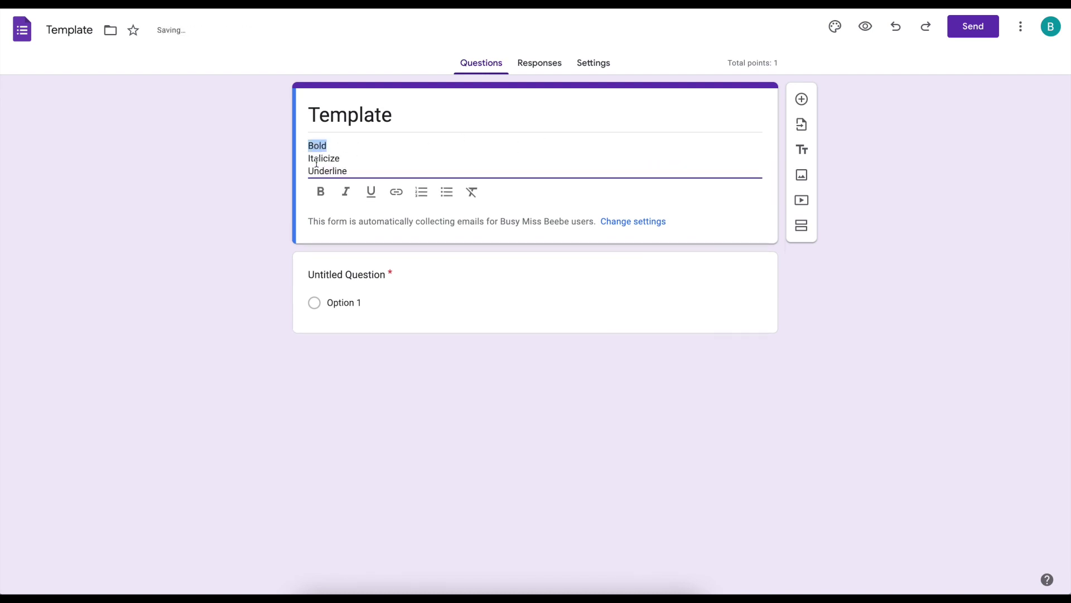
click(320, 191)
double_click(330, 158)
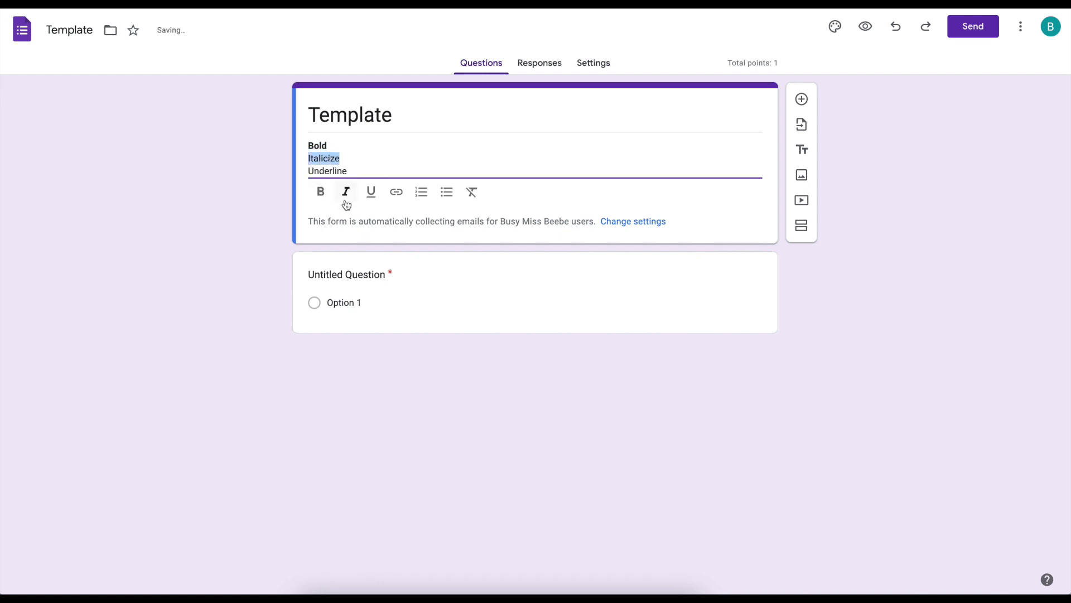
click(346, 202)
double_click(332, 171)
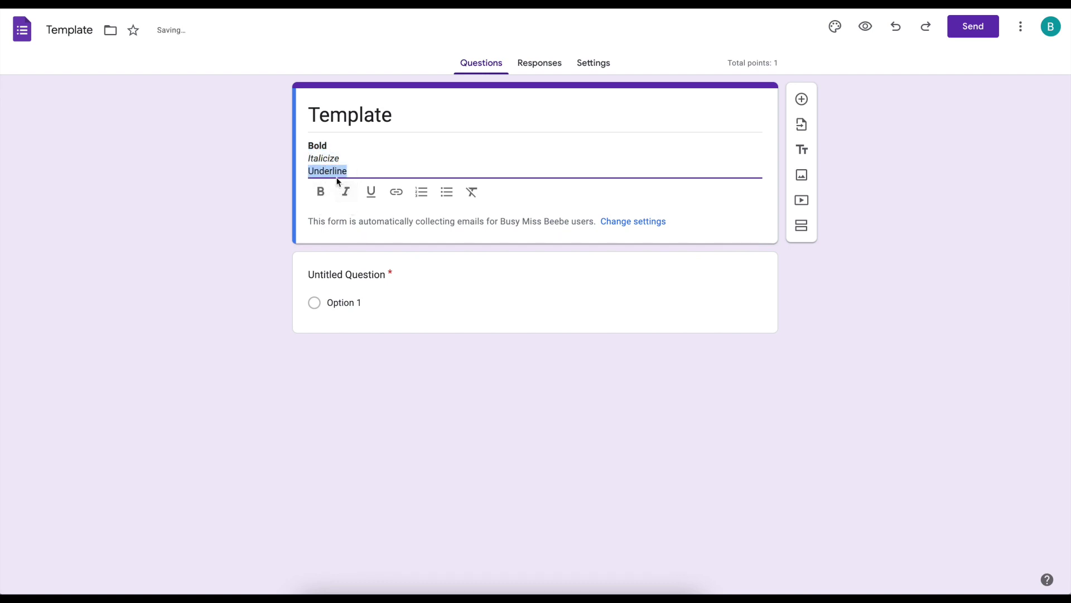
click(373, 195)
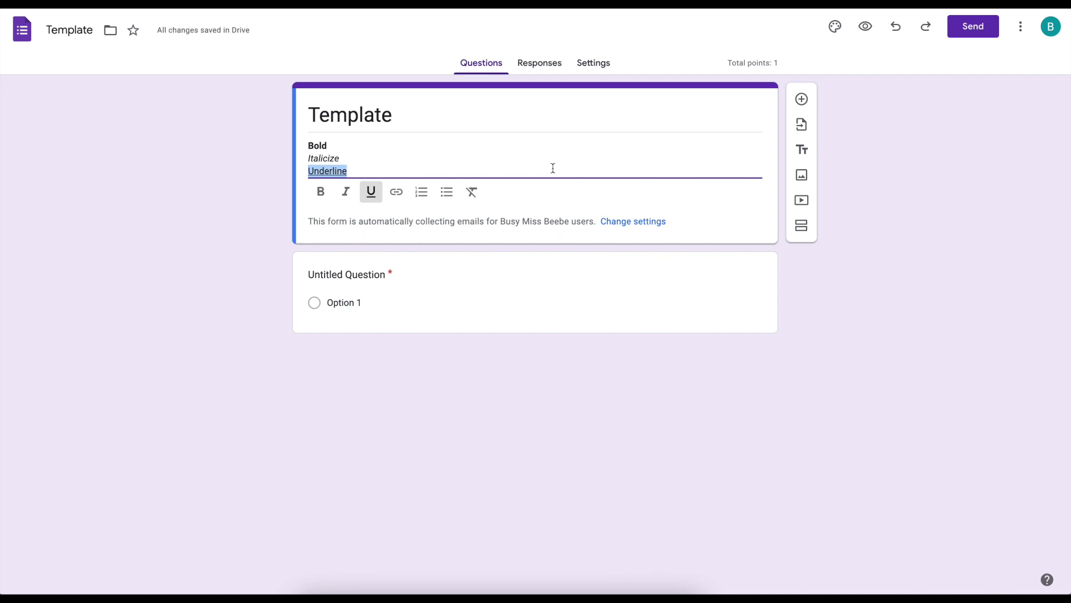
key(ctrl+u)
key(ctrl+u)
- Also bold 'Italicize' and italicize 'Bold', keeping 'Bold' bolded
double_click(323, 158)
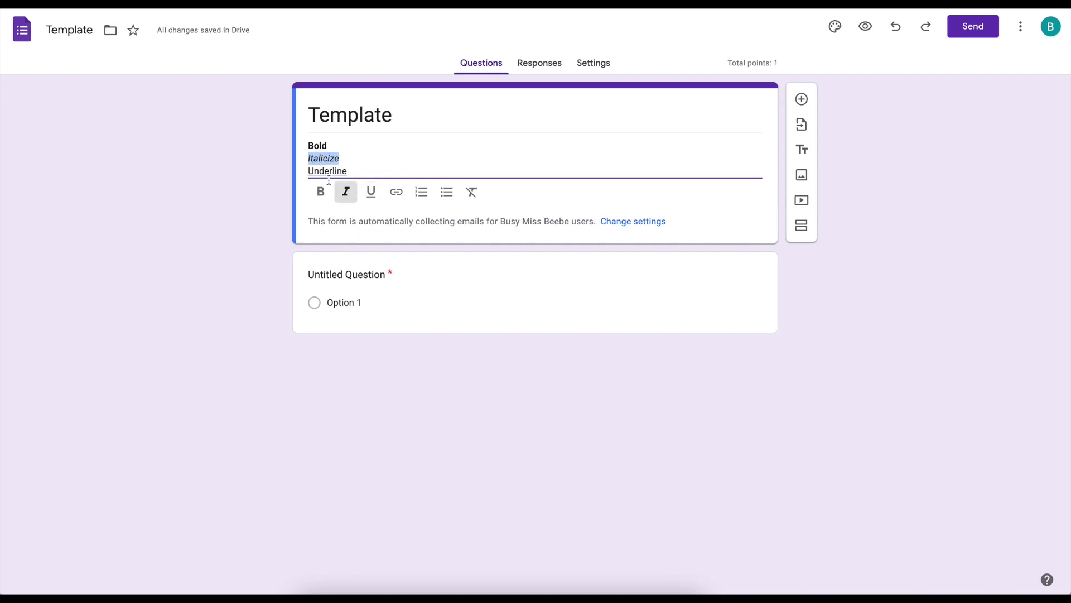
click(322, 195)
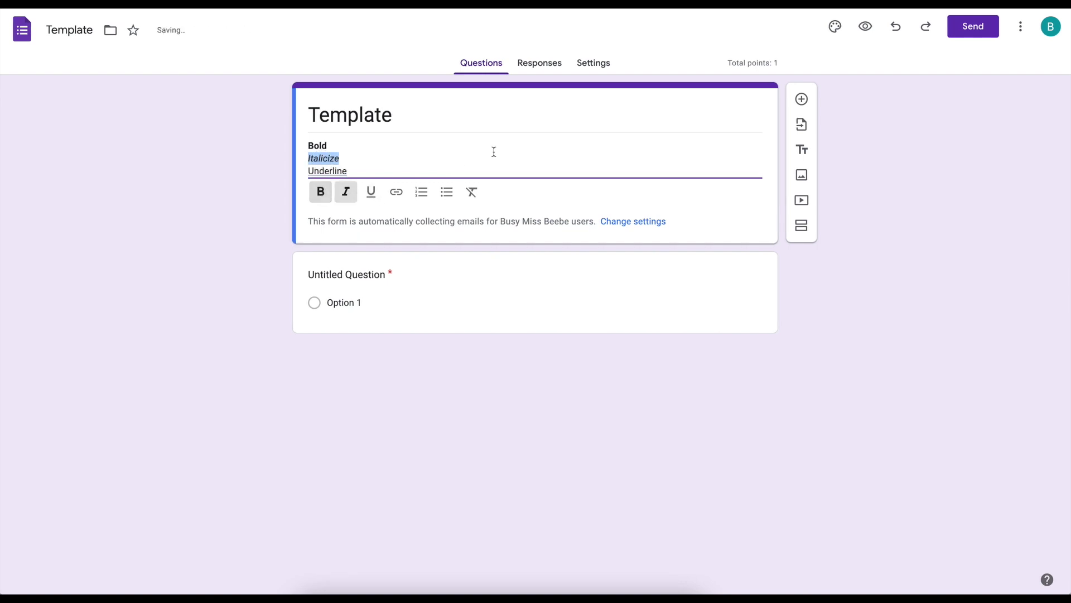
click(380, 170)
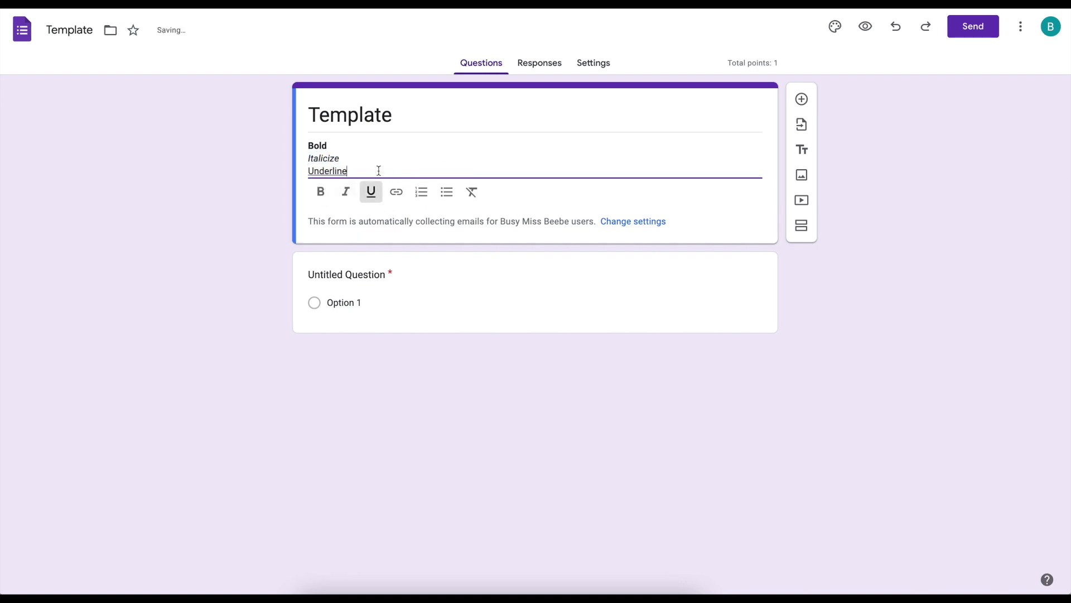
key(Up)
key(Up)
key(shift+Home)
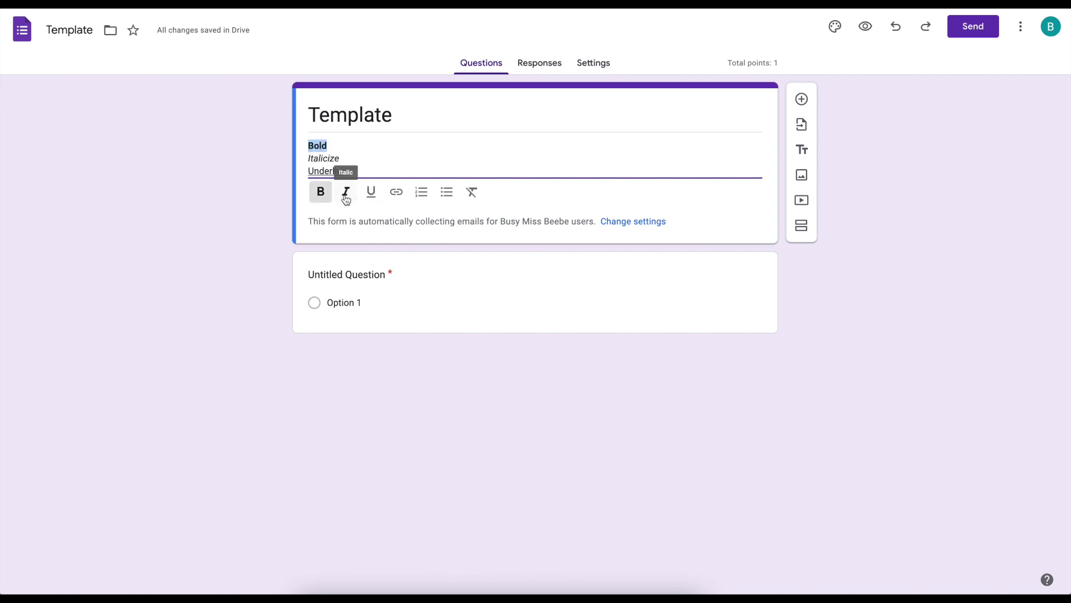
click(346, 195)
click(319, 194)
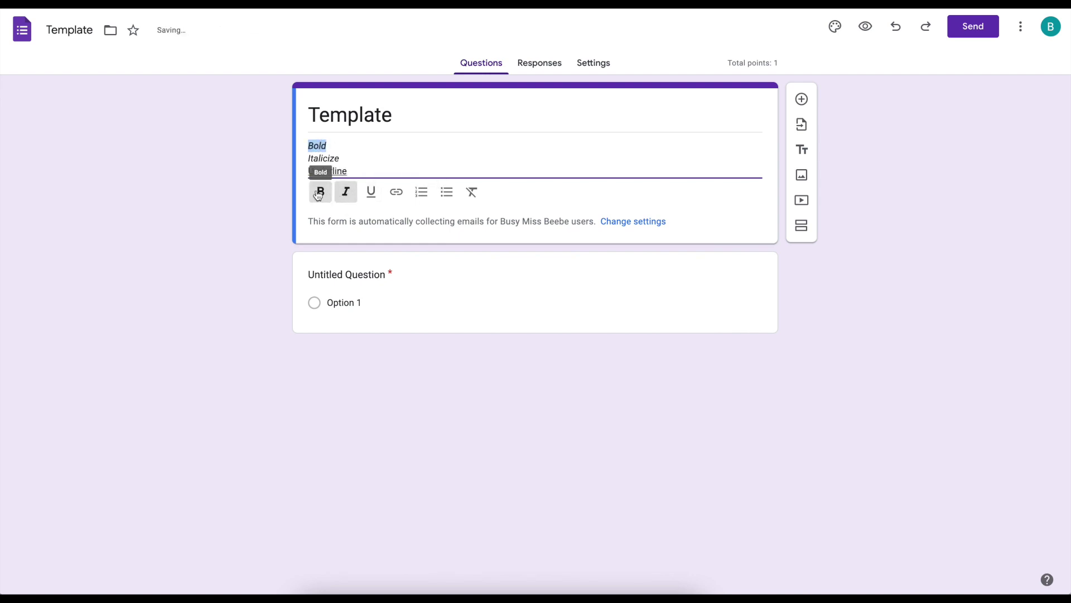
click(320, 192)
- Insert a 'Link' hyperlink to busymissbeebe.com below the description lines
click(346, 192)
key(ctrl+End)
key(Return)
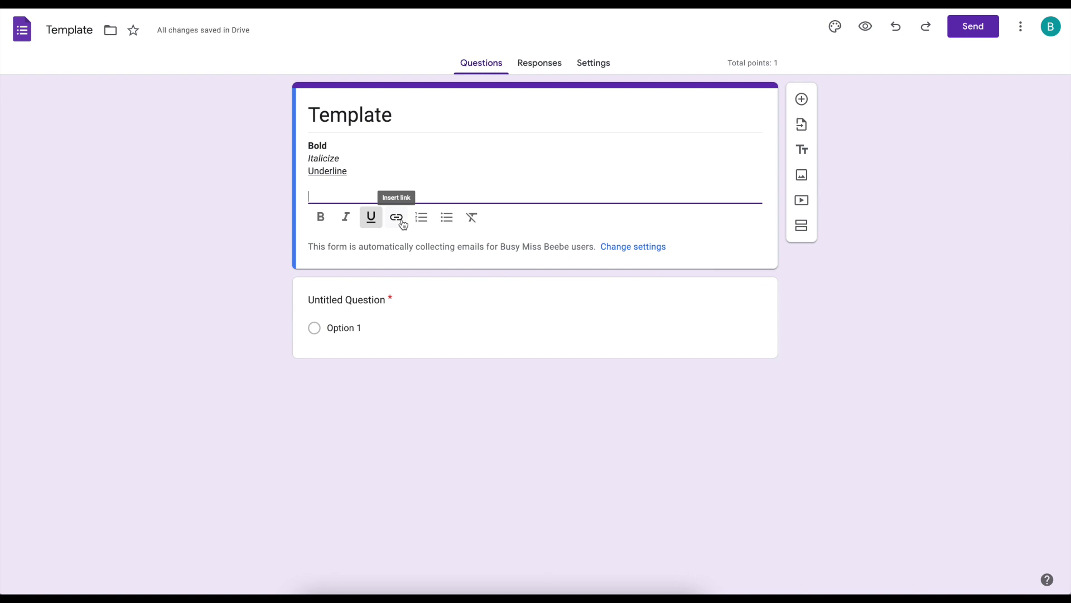
click(402, 223)
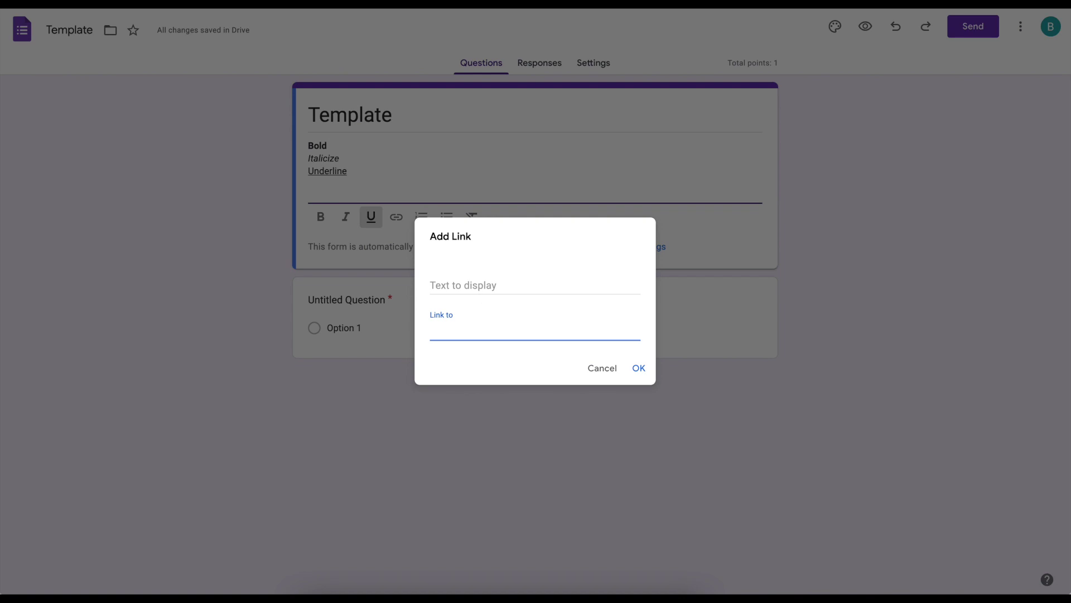
text(busymissbeebe.com)
click(510, 289)
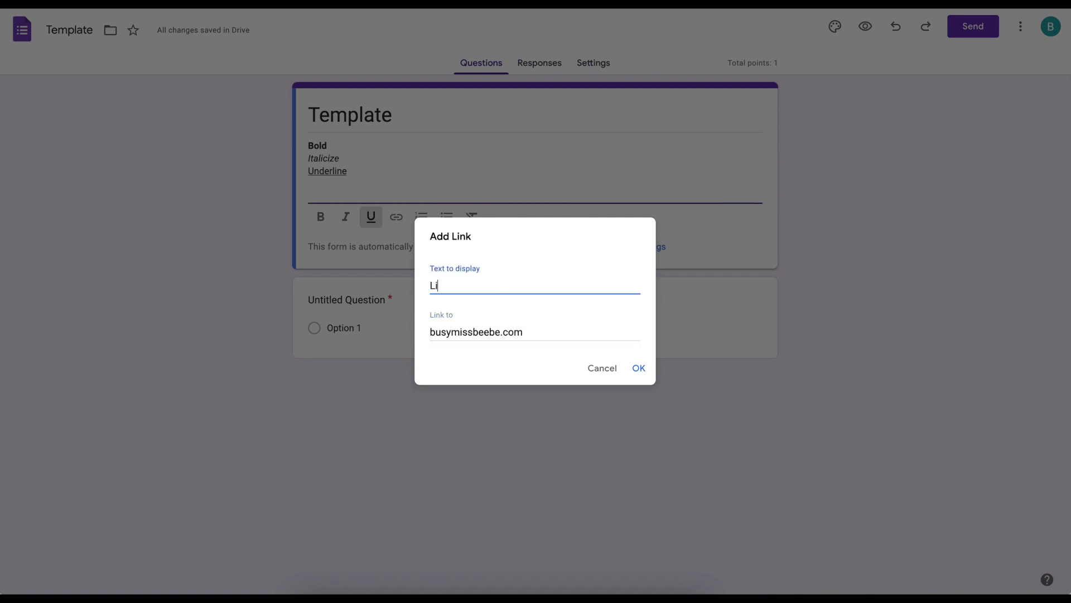
text(nk)
key(Return)
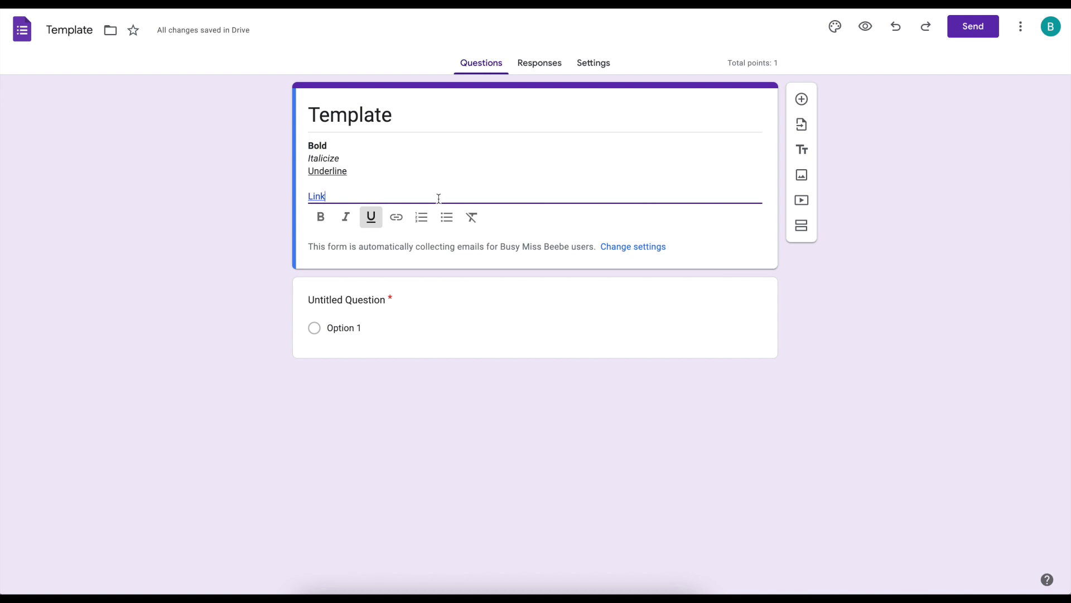
key(Return)
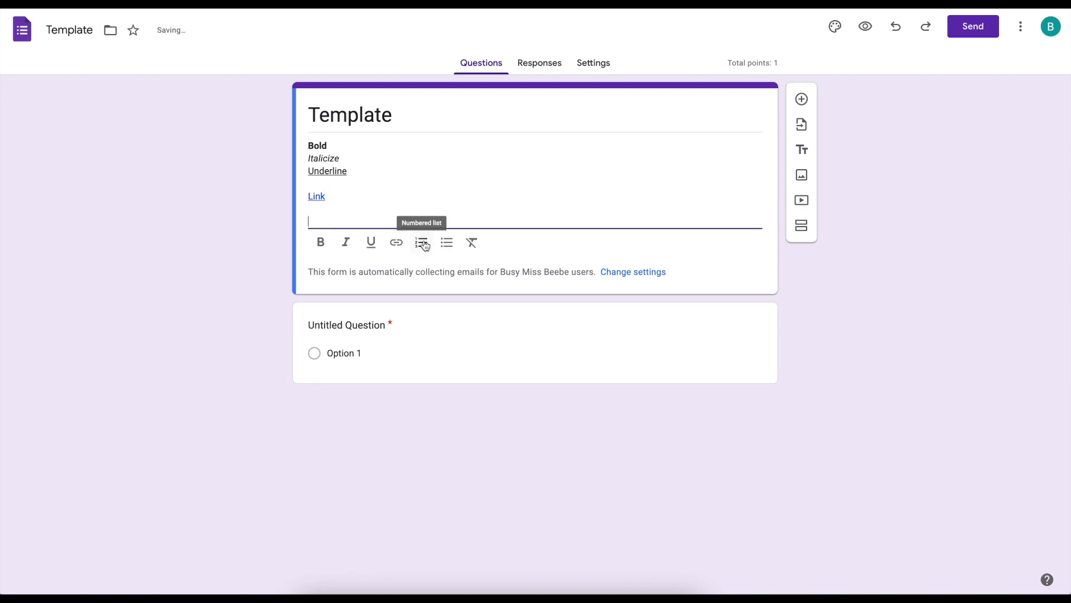
- Add a numbered list with items 'number 1' and 'number 2' to the description
click(424, 246)
text(n)
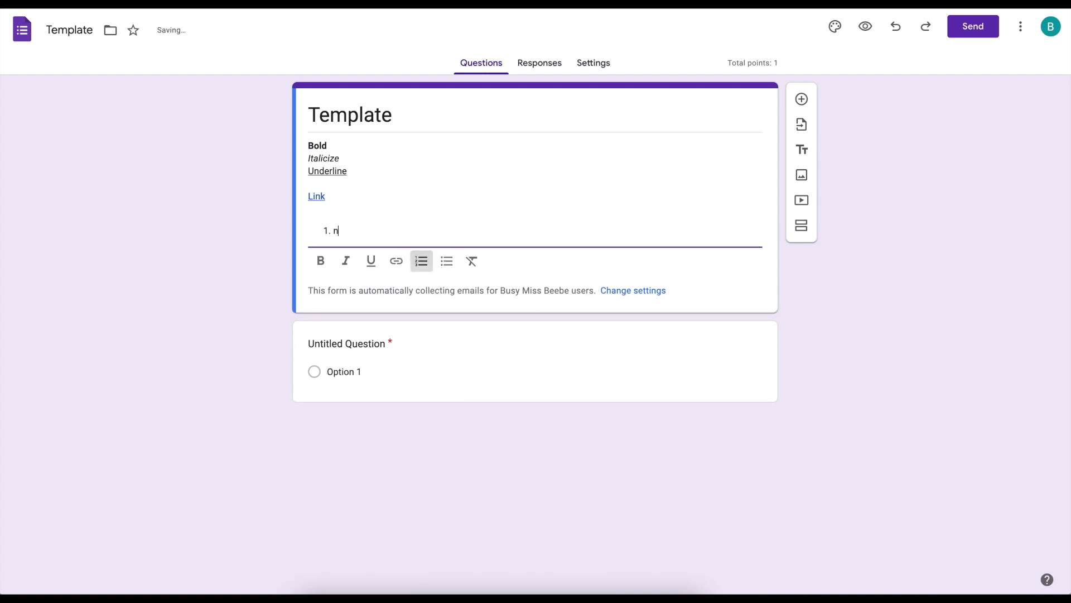
text(umber 1)
key(Return)
text(num)
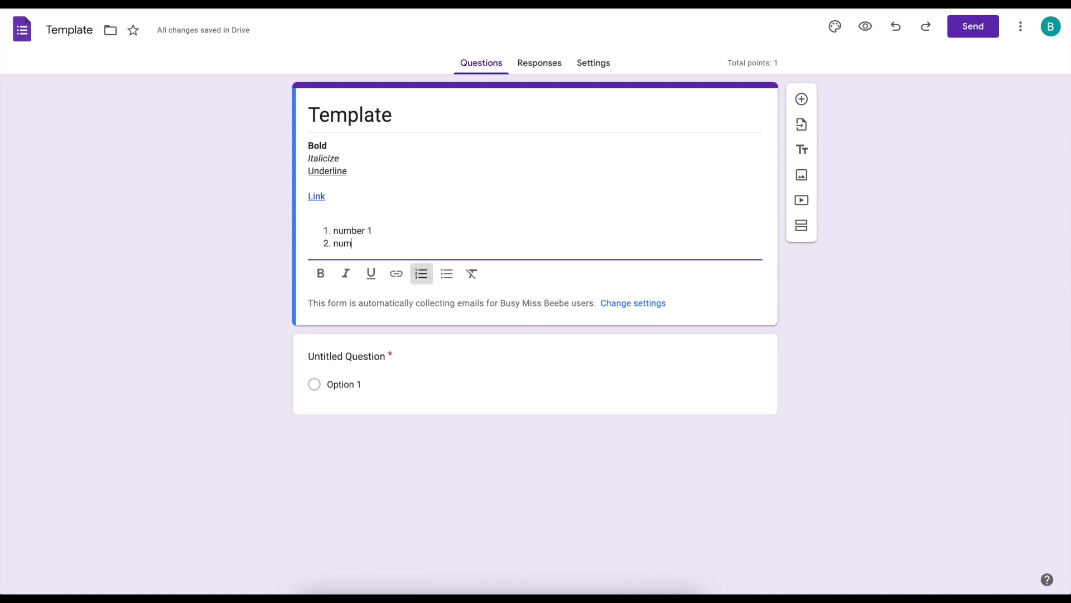
text(ber 2)
- Try bulleting the list, adding '***' and removing description formatting, then open the untitled question
drag(385, 244, 270, 229)
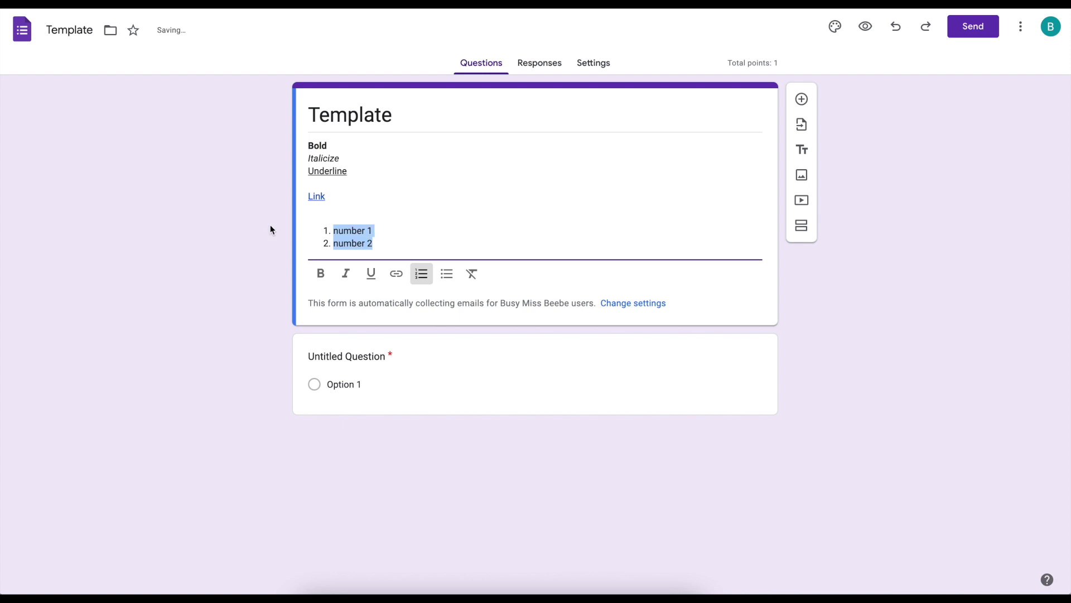
click(447, 273)
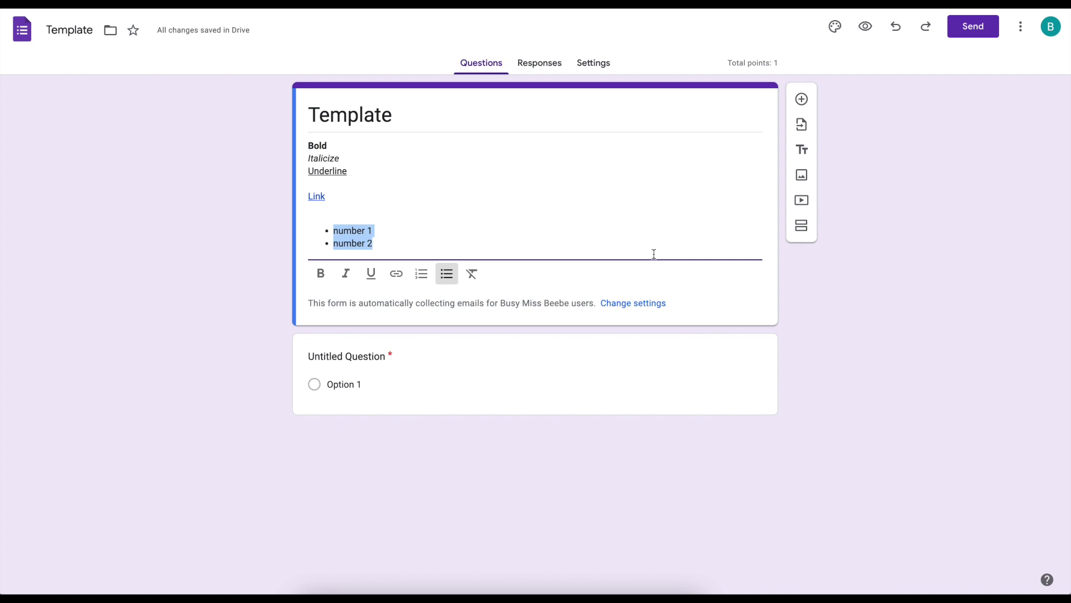
key(Right)
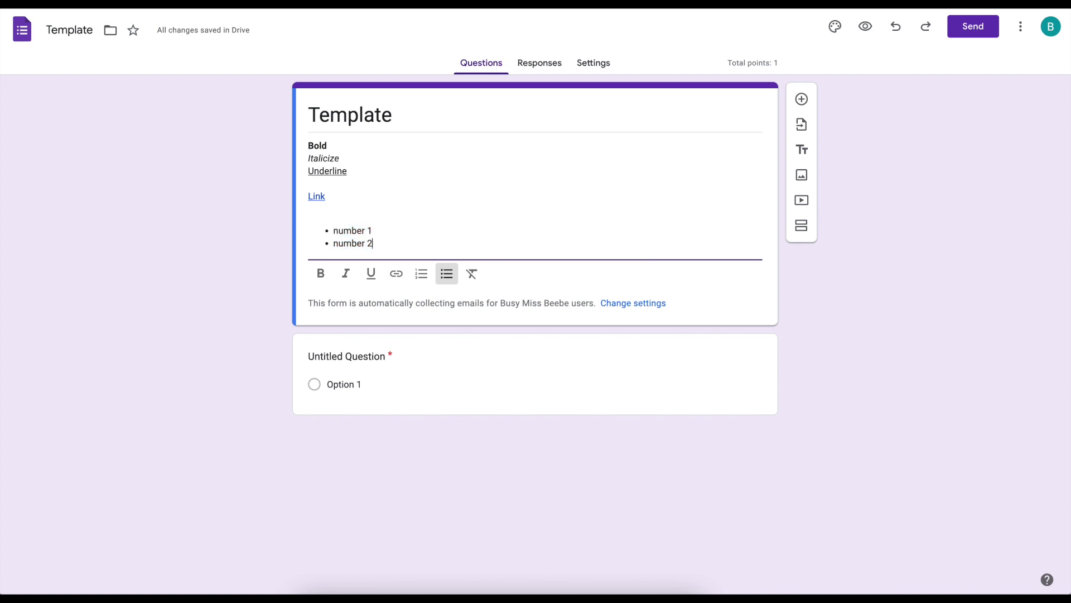
text(***)
key(Return)
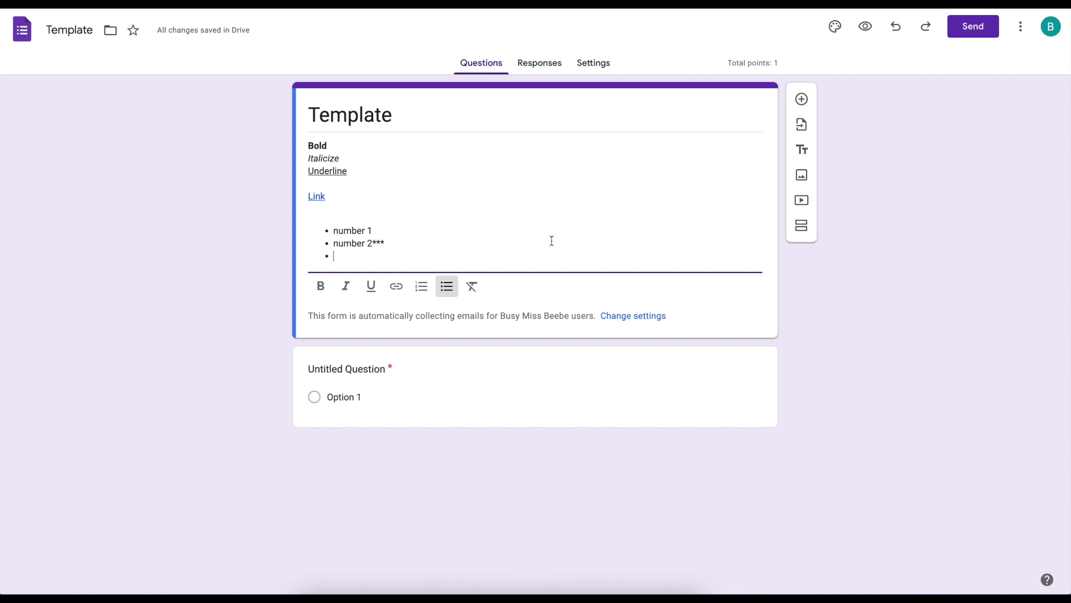
drag(456, 259, 307, 142)
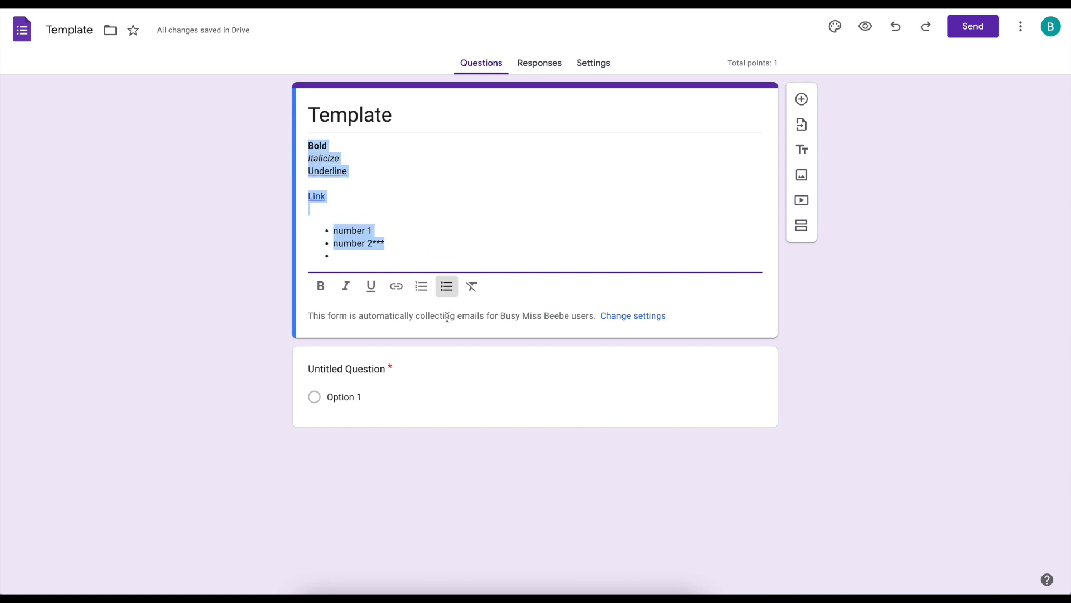
click(471, 287)
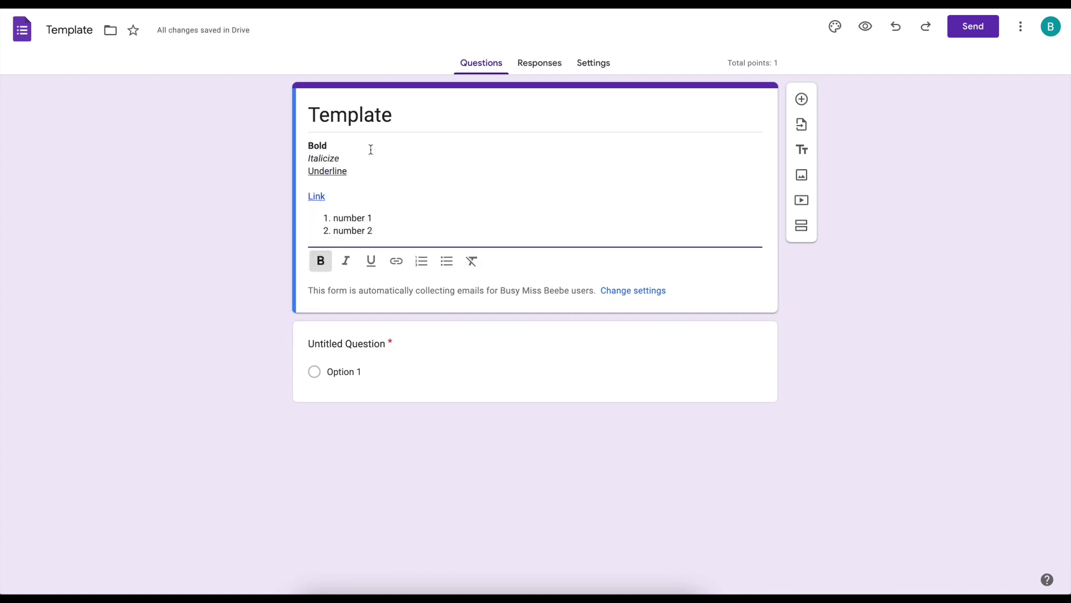
click(359, 344)
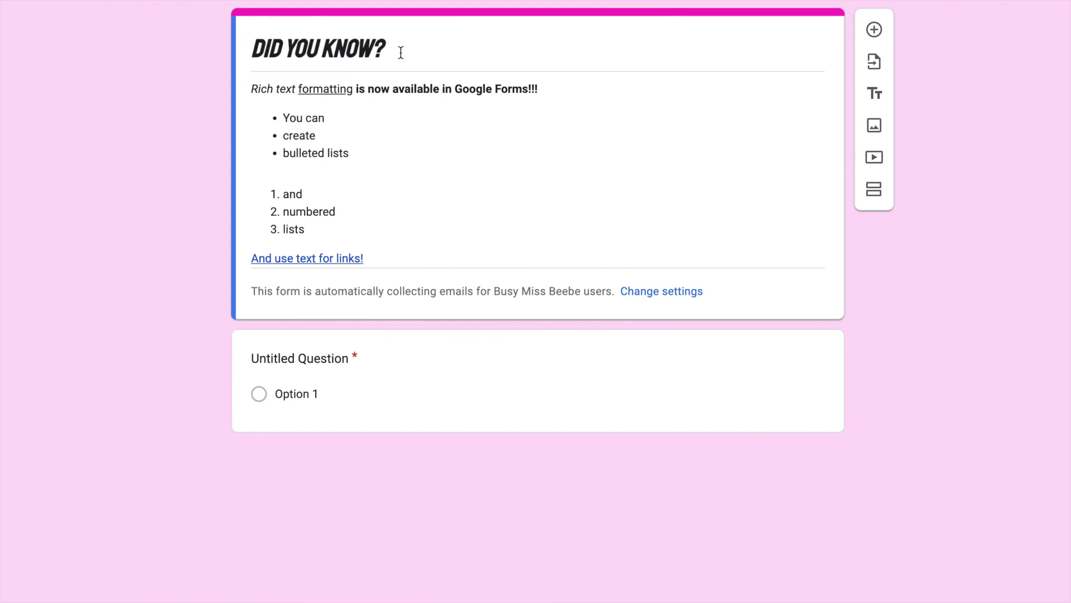
click(401, 52)
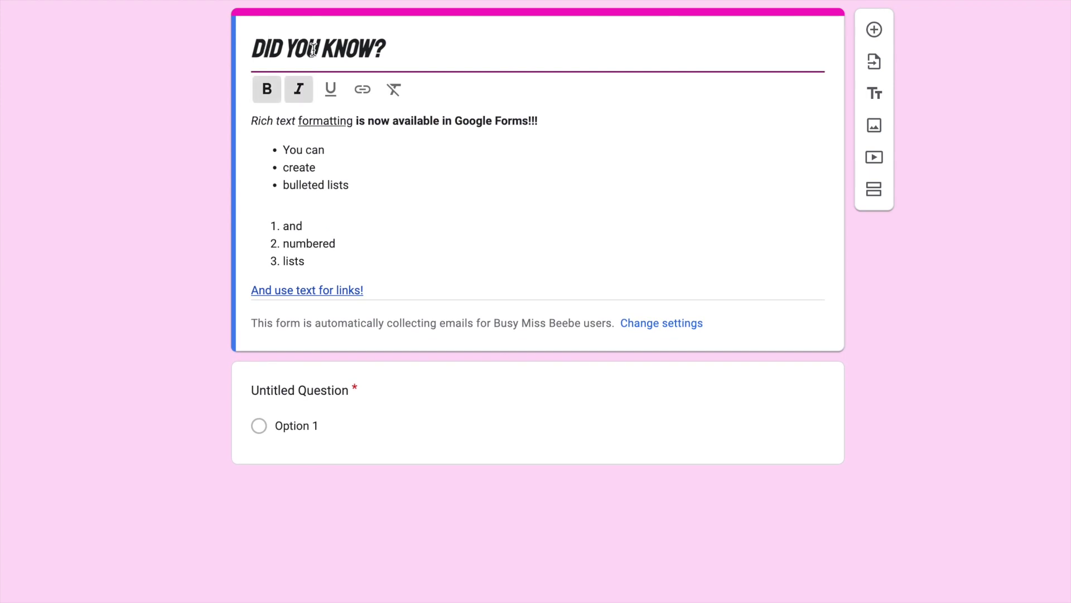
click(299, 89)
drag(381, 53, 251, 45)
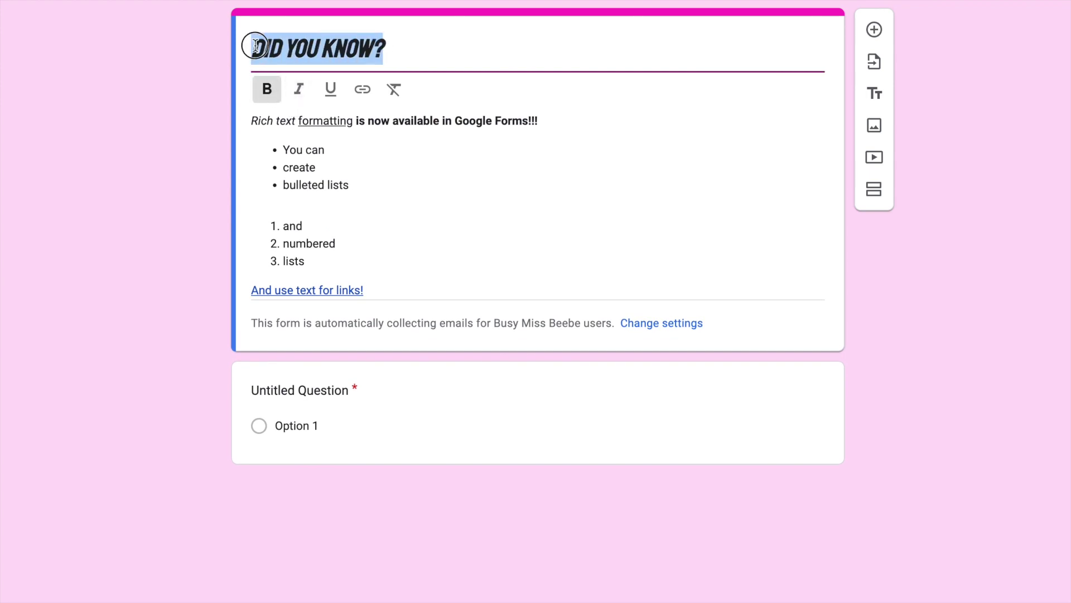
click(299, 90)
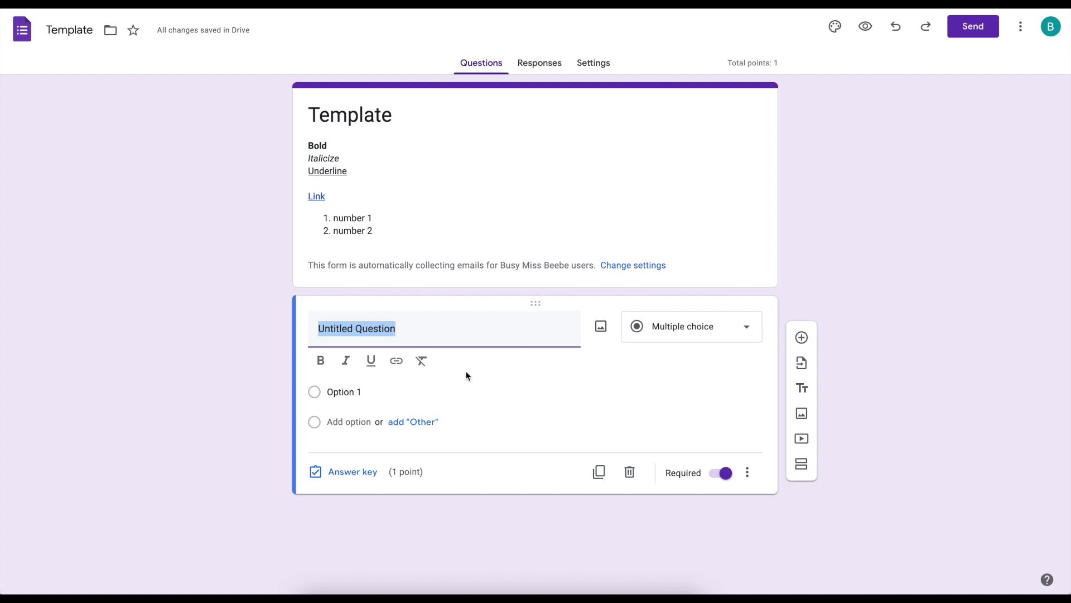
- Title the question 'Solve for x.' and change its type to Short answer
text(Solve for x.)
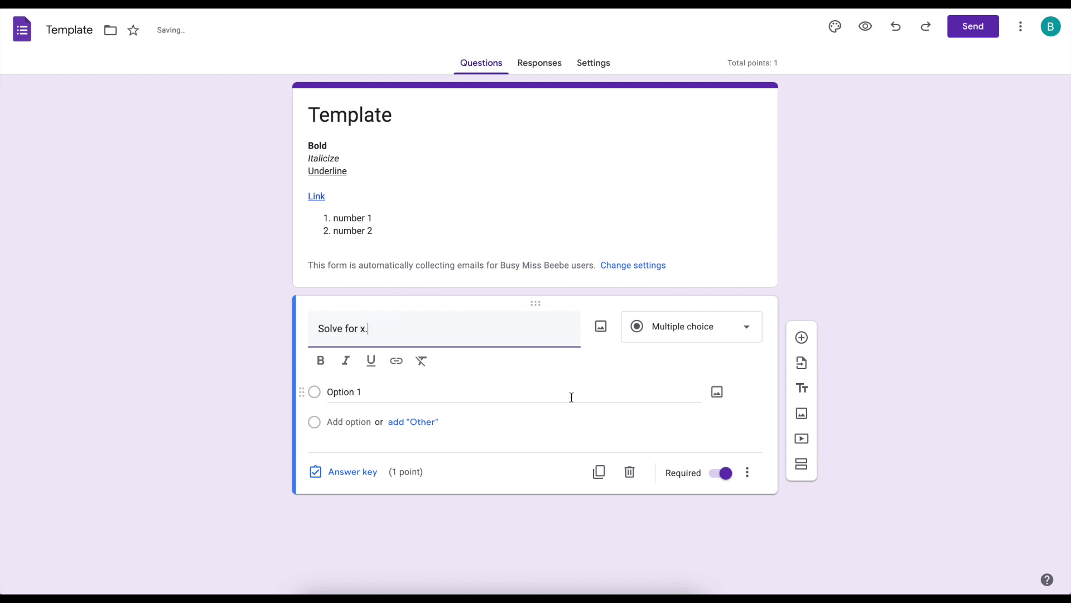
click(727, 429)
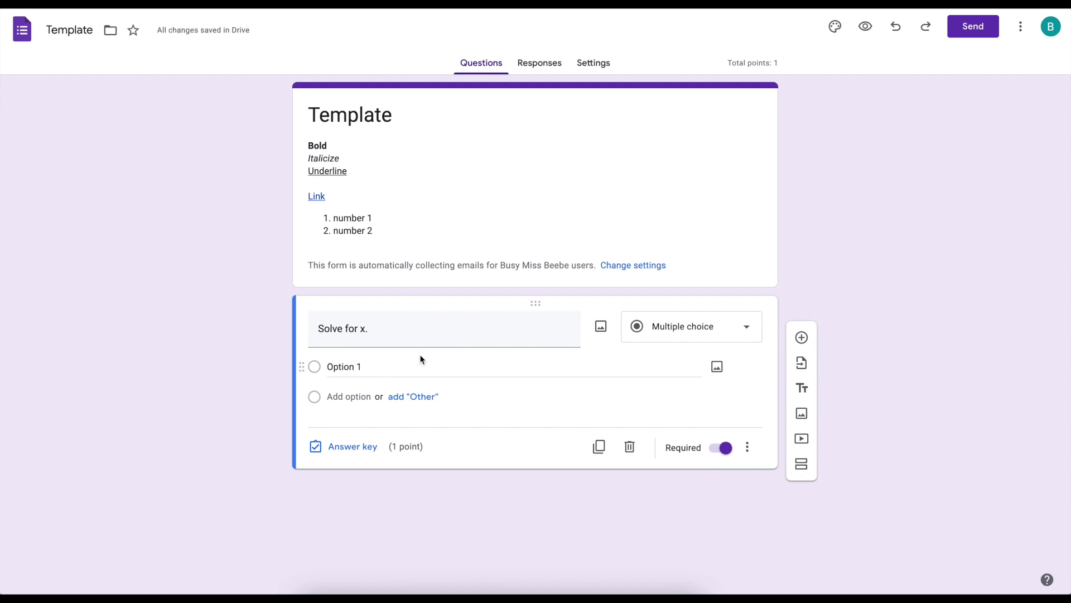
click(647, 331)
click(674, 222)
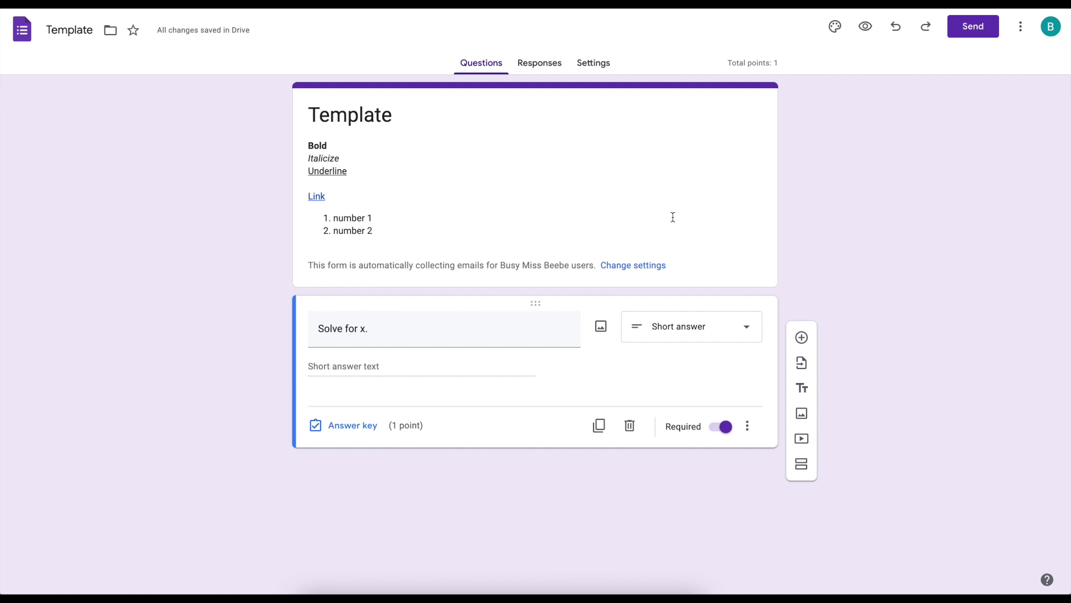
- In the answer key, add 1 as the correct answer and mark all other answers incorrect
click(352, 425)
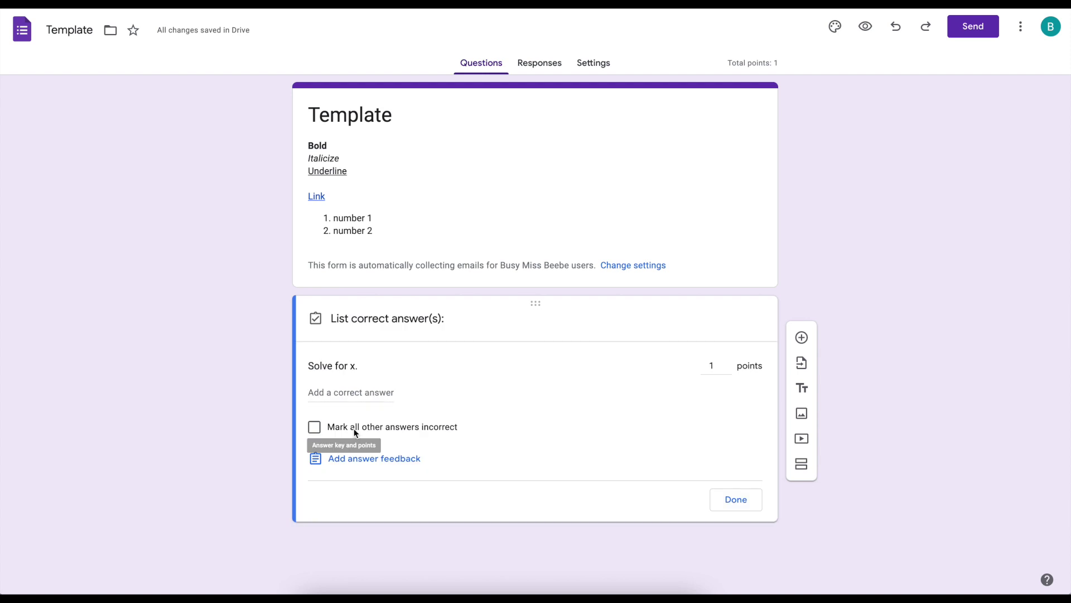
click(347, 393)
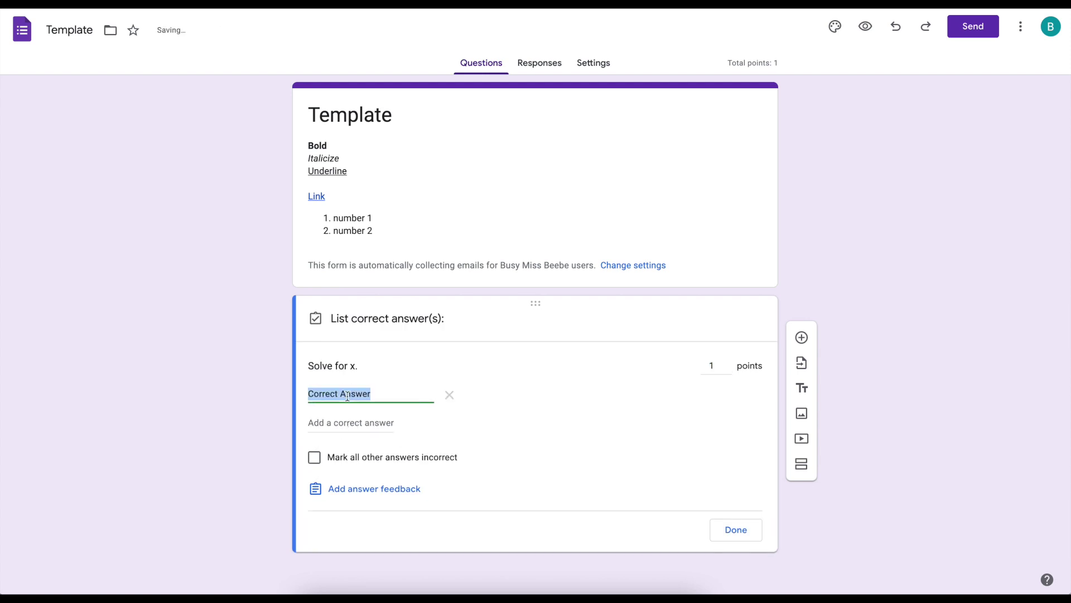
text(1)
click(352, 457)
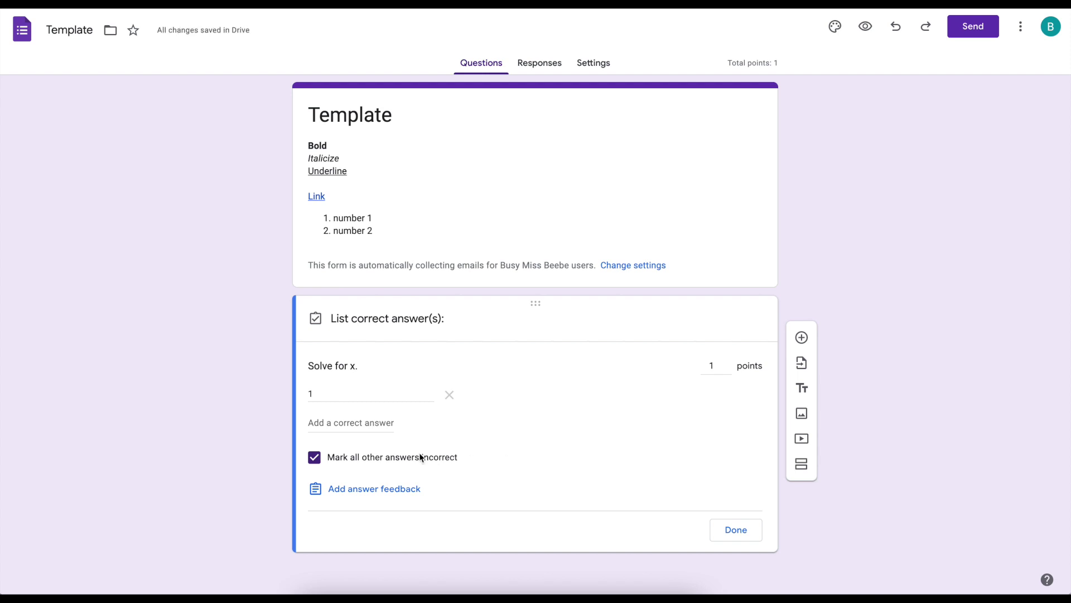
- Add alternate answers x=1, X=1, x = 1, x= 1, then remove them all, leaving only 1
click(381, 429)
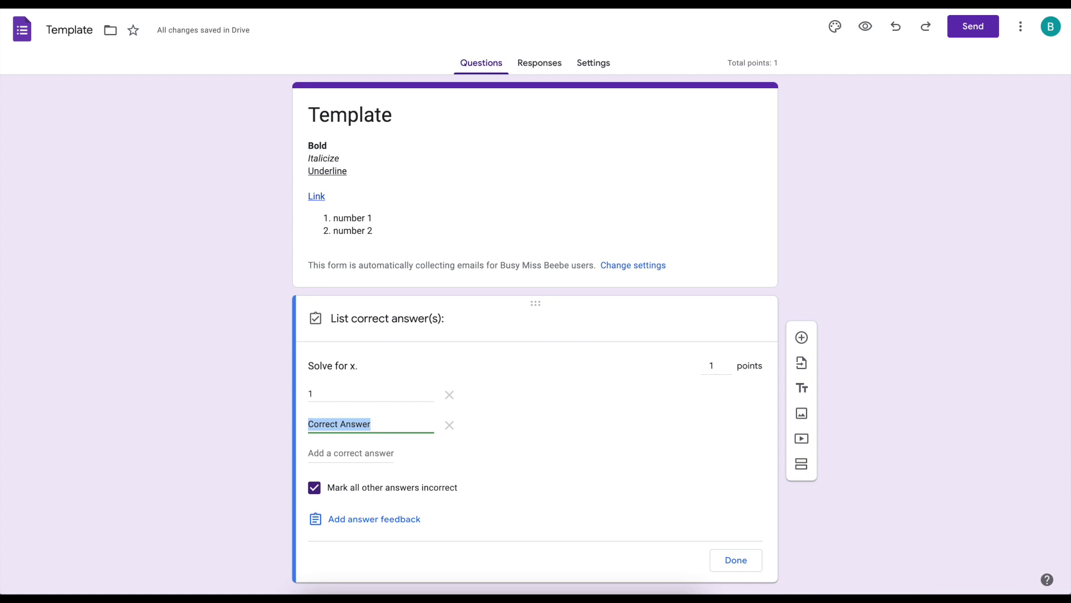
text(x=1)
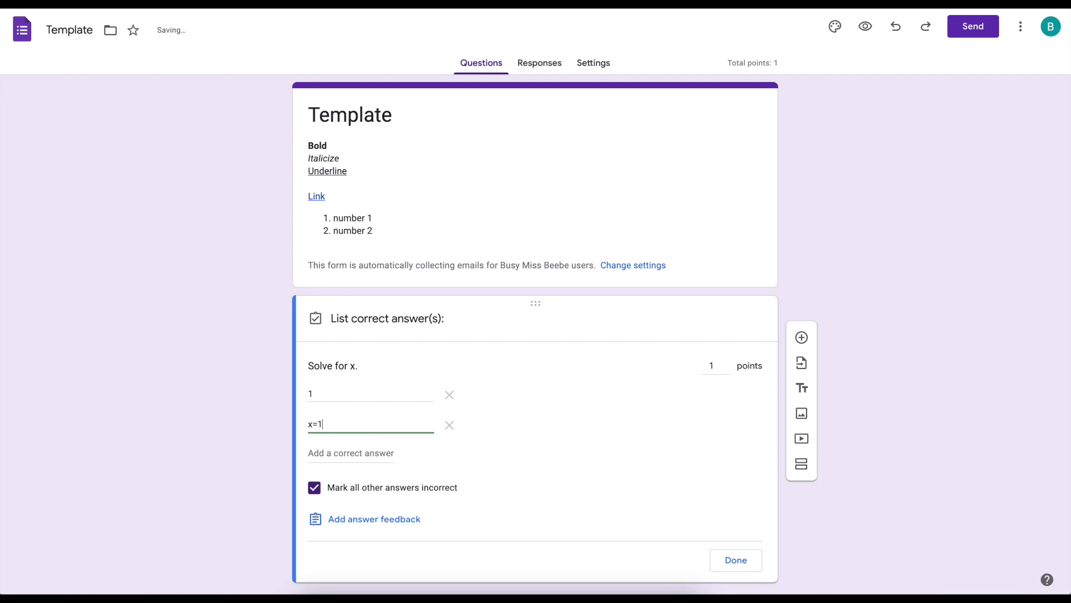
key(Return)
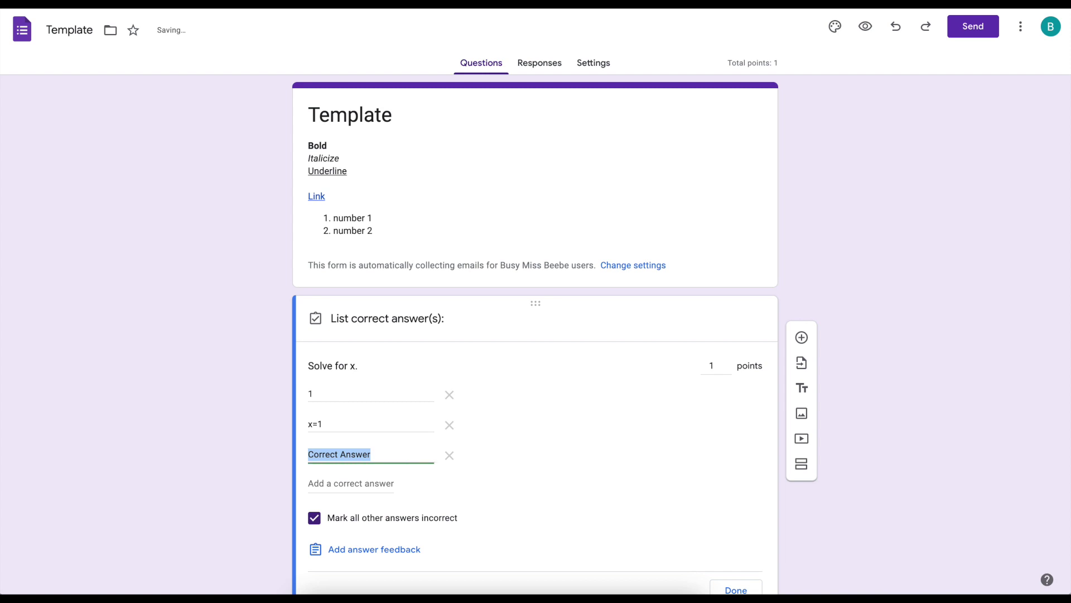
text(X=1)
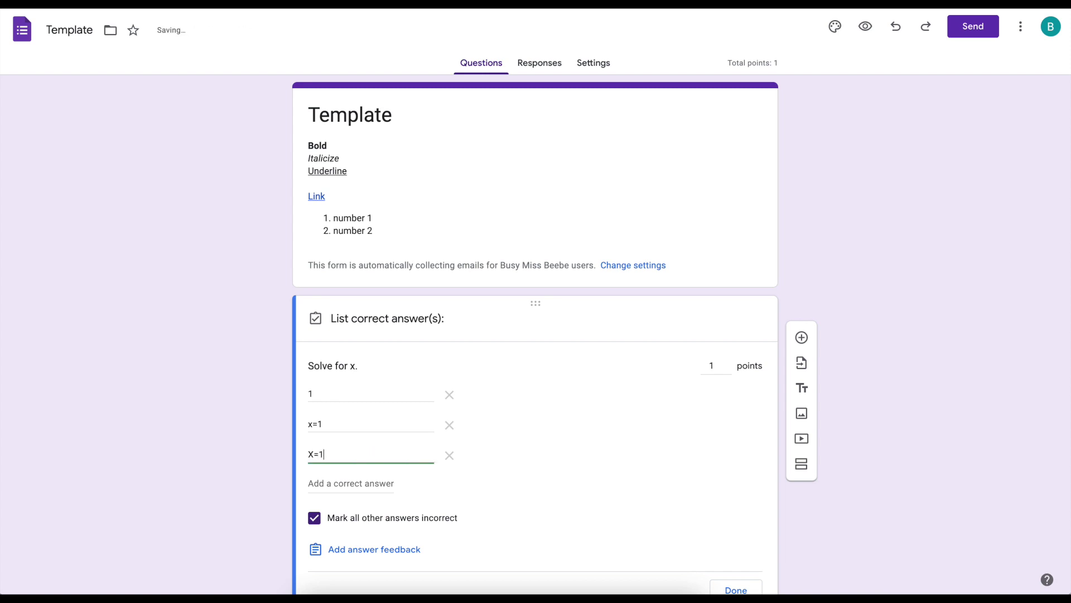
key(Return)
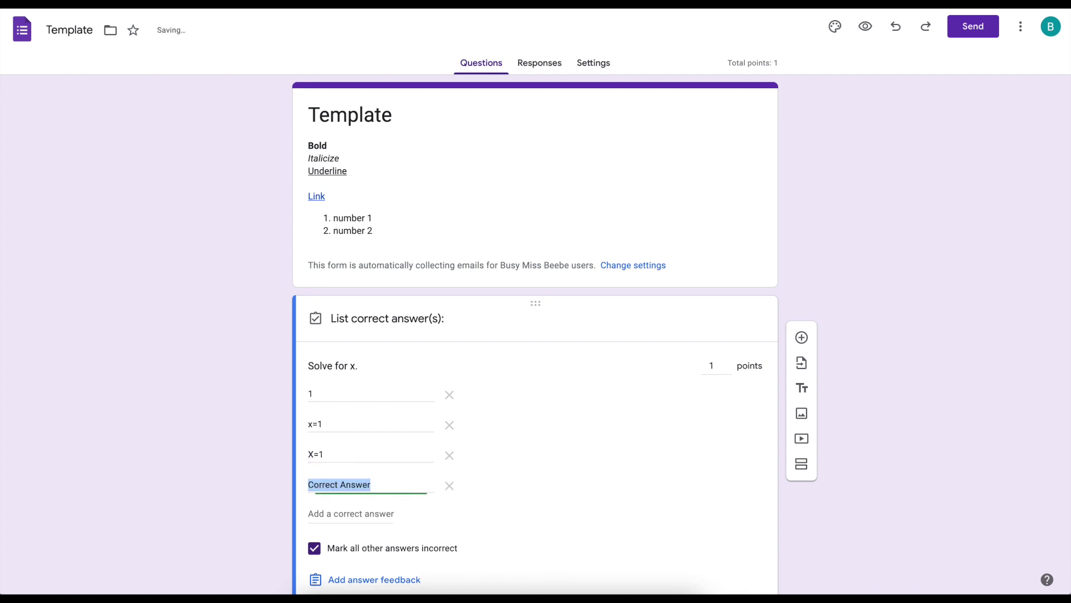
text(x = 1)
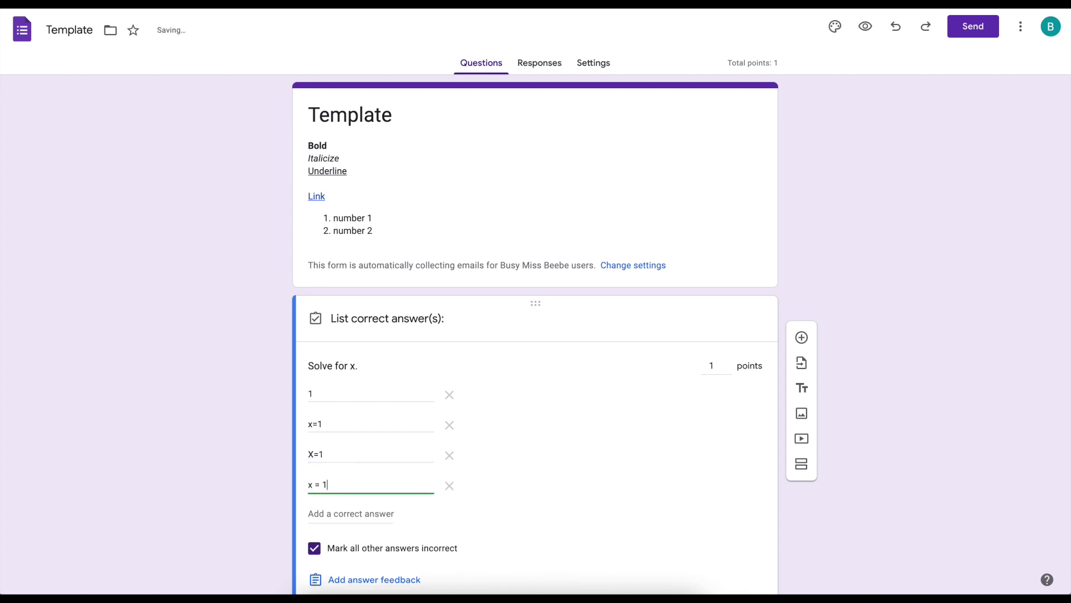
key(Return)
text(x= 1)
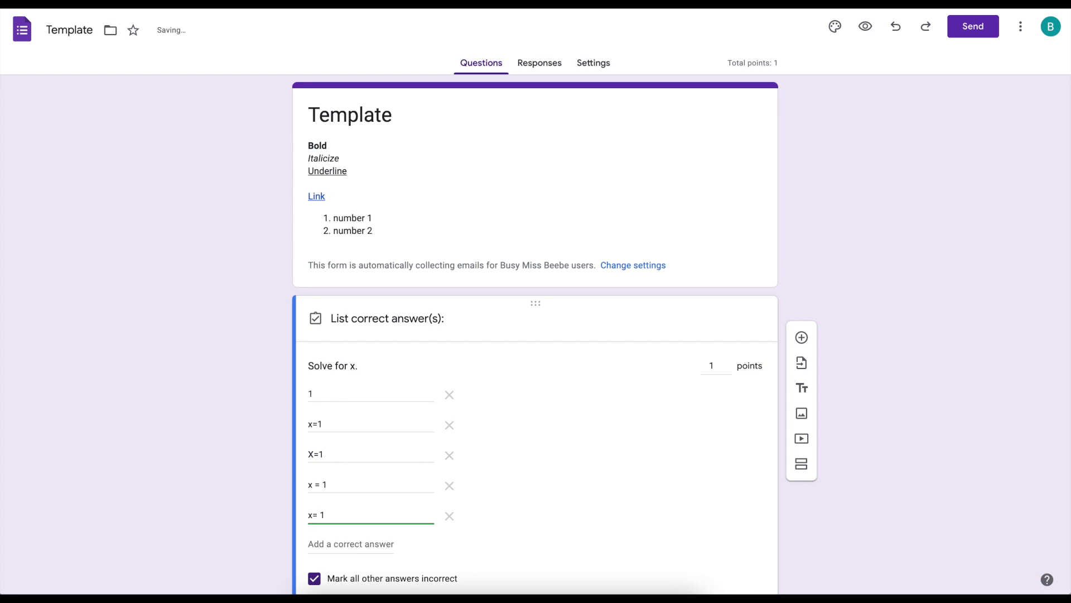
click(449, 515)
click(449, 485)
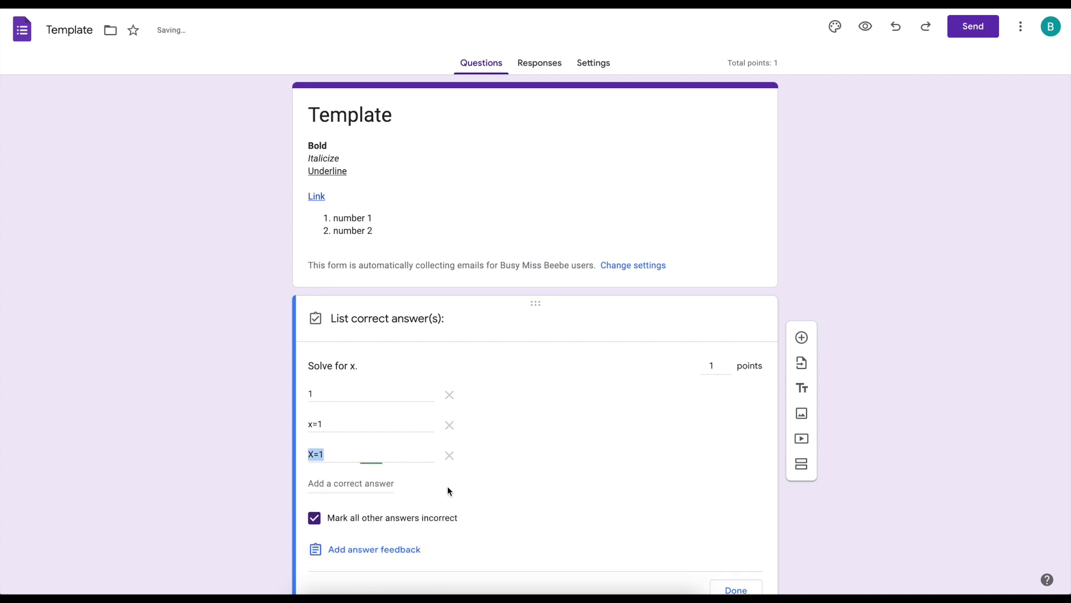
click(453, 461)
click(449, 425)
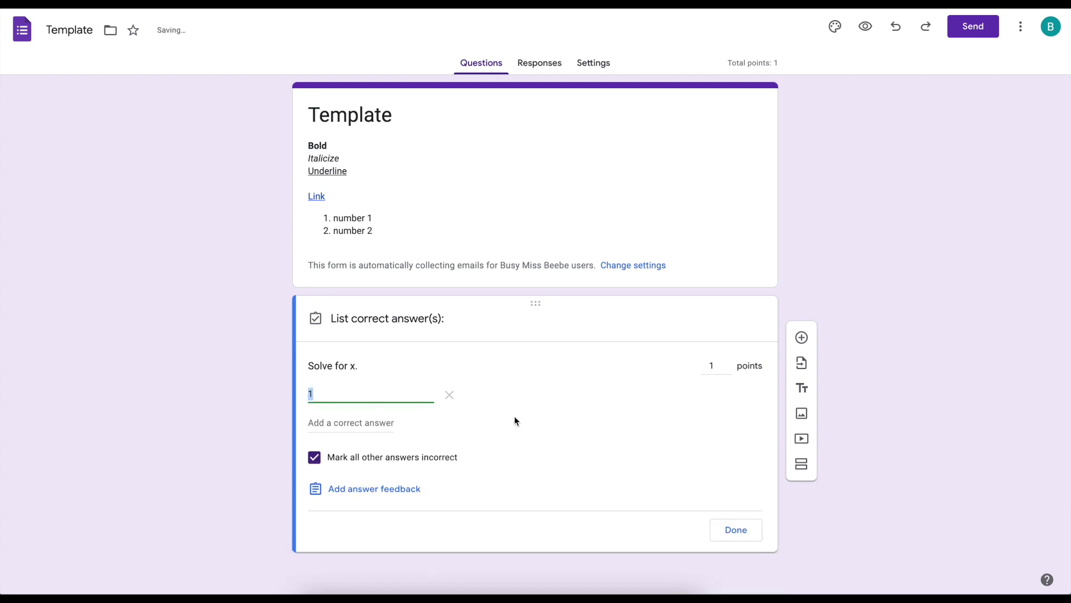
- Add Number › Is number response validation to the Solve for x. question
click(736, 531)
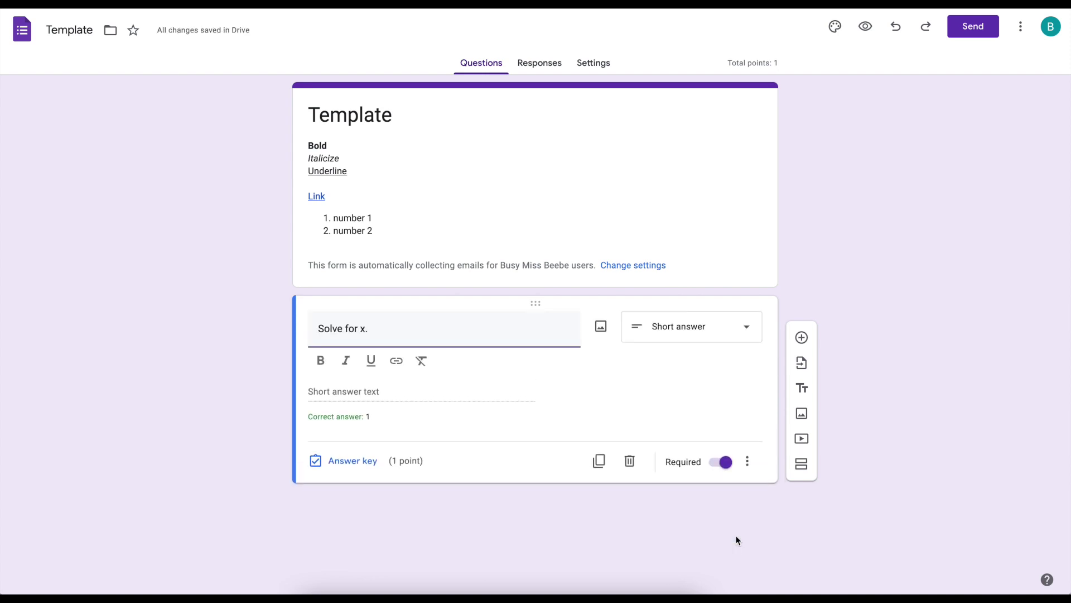
click(748, 466)
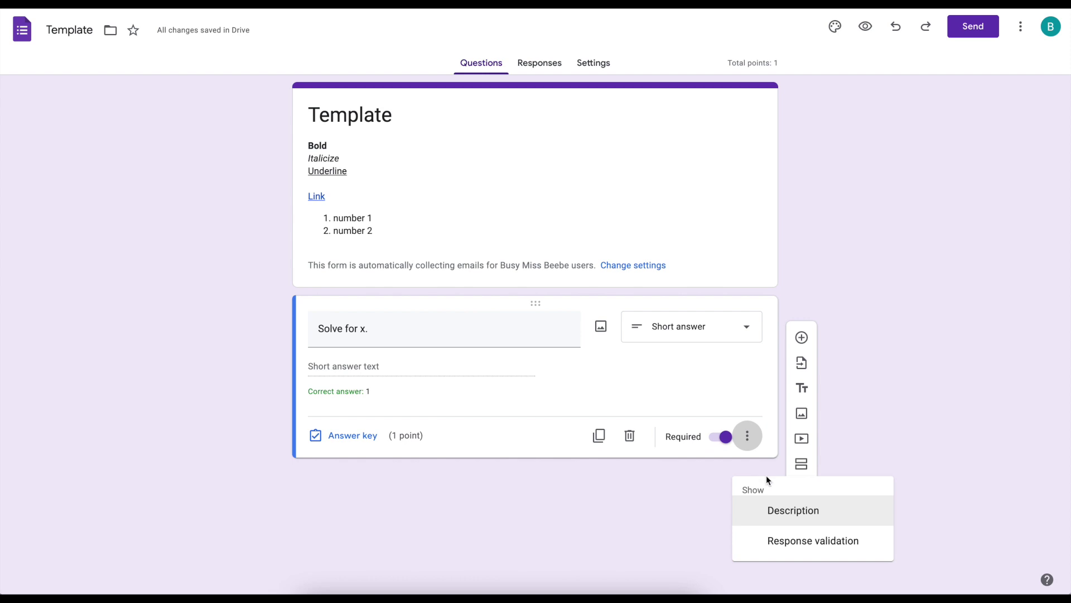
click(805, 544)
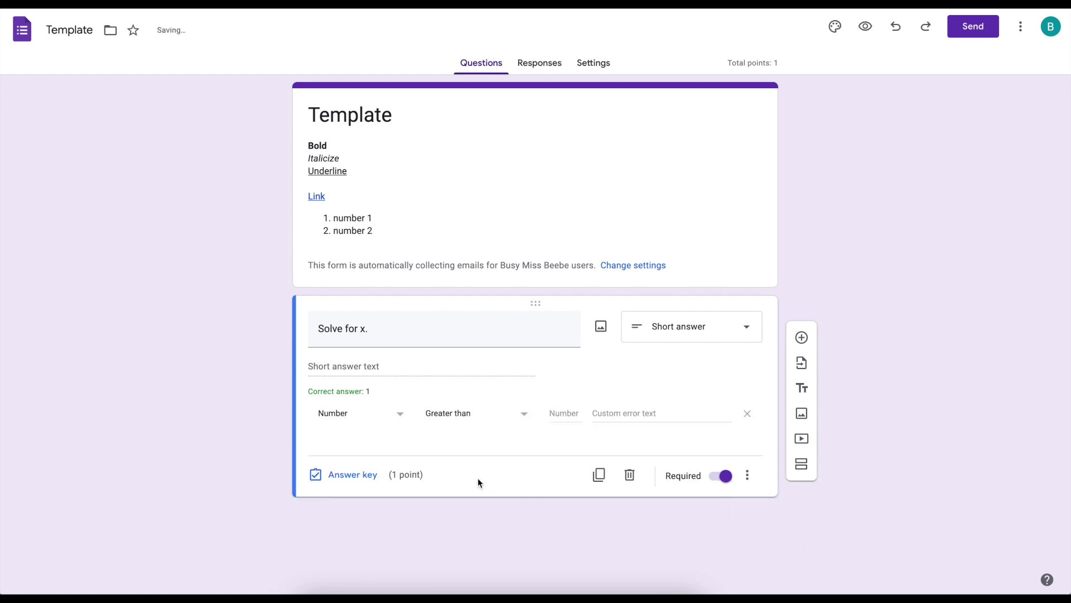
click(347, 415)
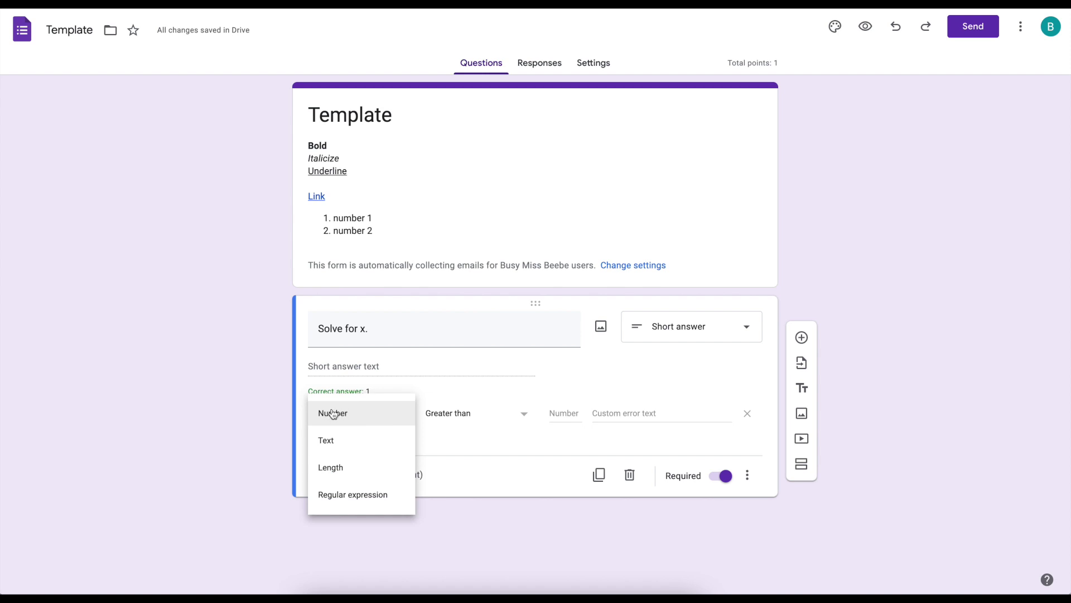
click(331, 413)
click(525, 420)
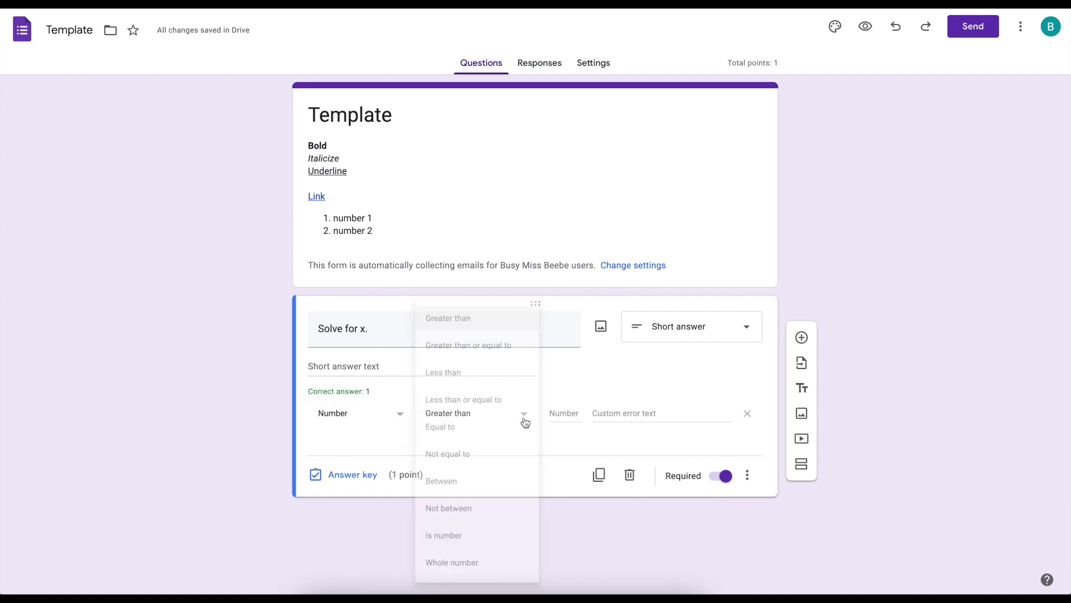
click(489, 540)
- Set the custom error text to 'Enter your answer as a number only' and preview the form
click(578, 418)
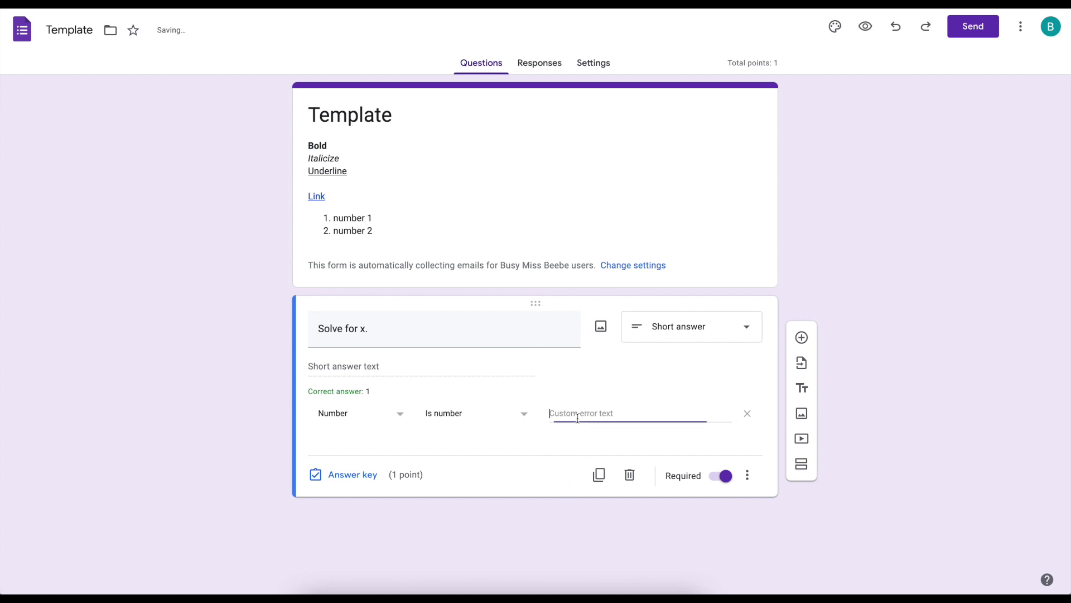
text(Ent)
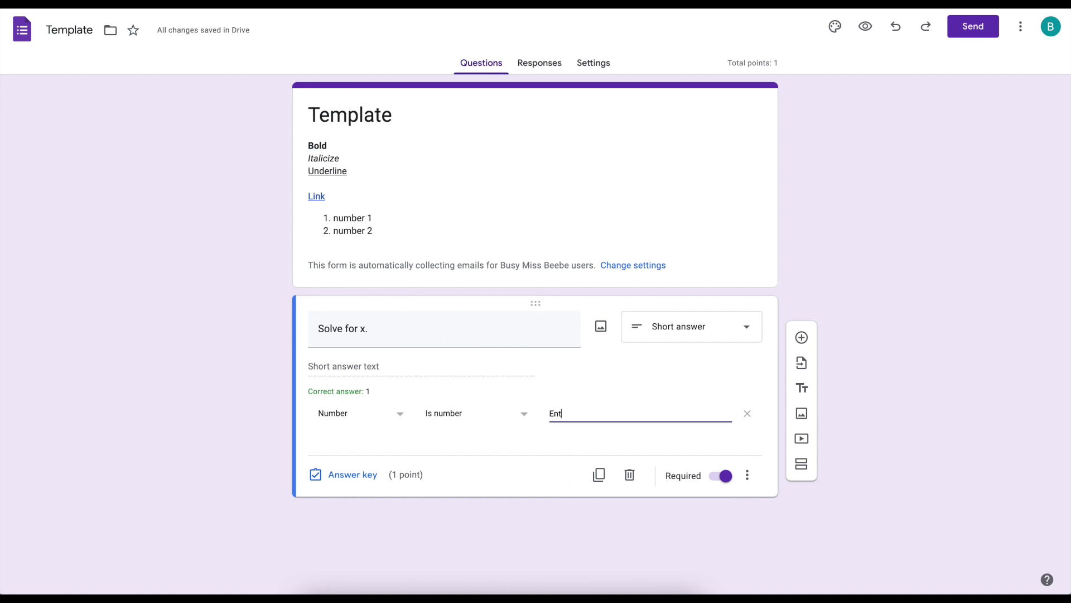
text(er your answer as a number only)
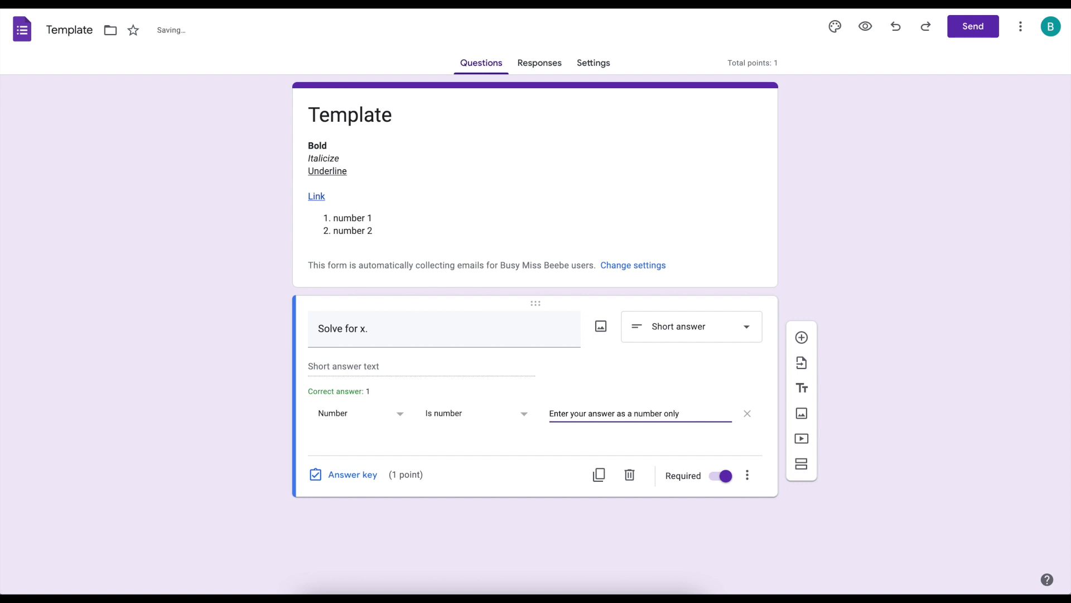
click(865, 27)
click(379, 323)
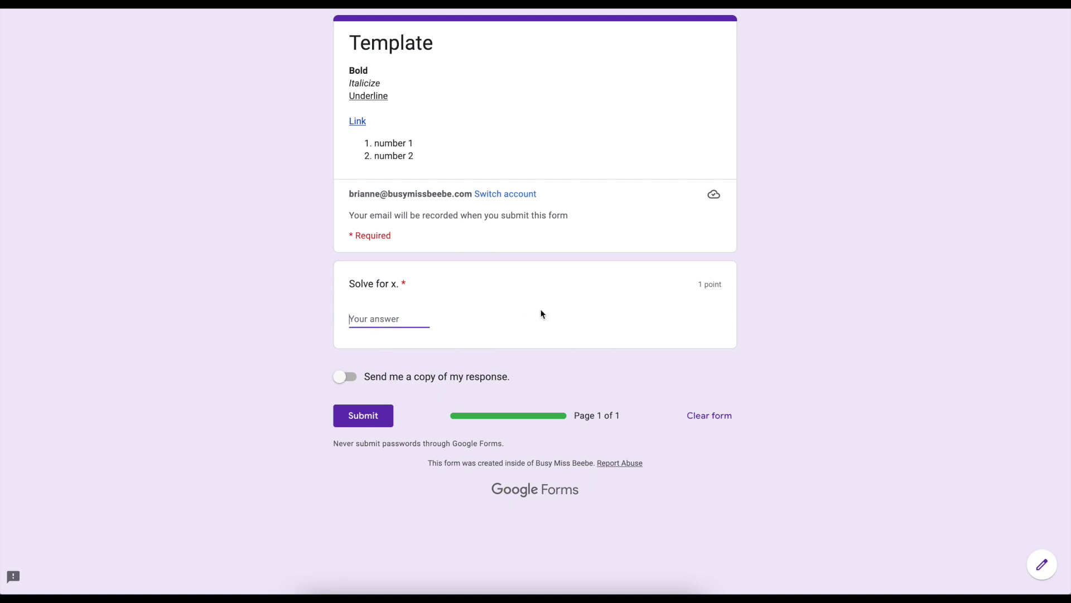
text(x)
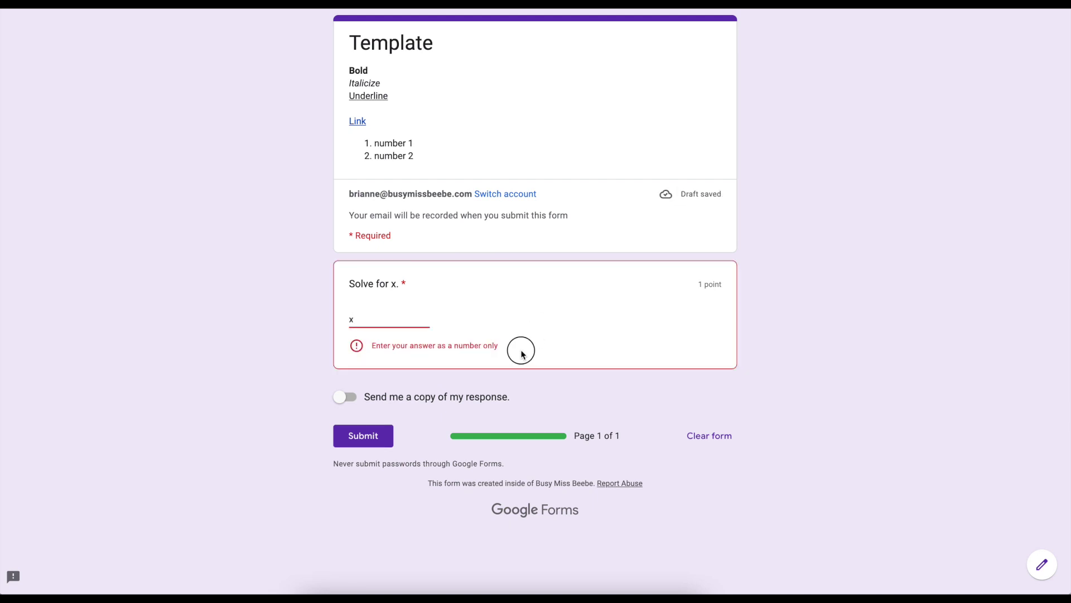
triple_click(374, 351)
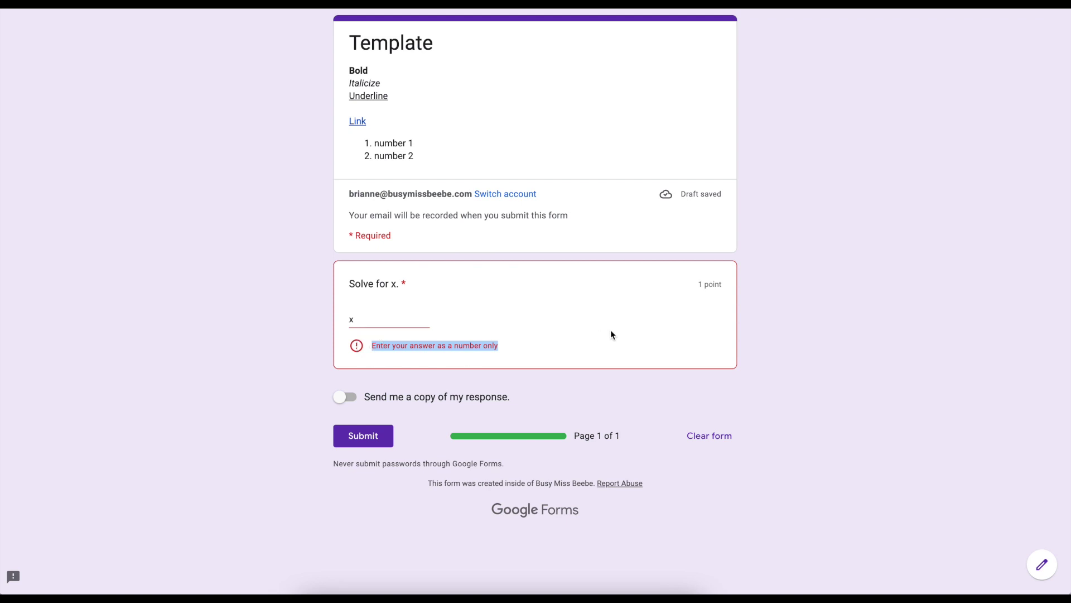
drag(360, 319, 340, 324)
text(1)
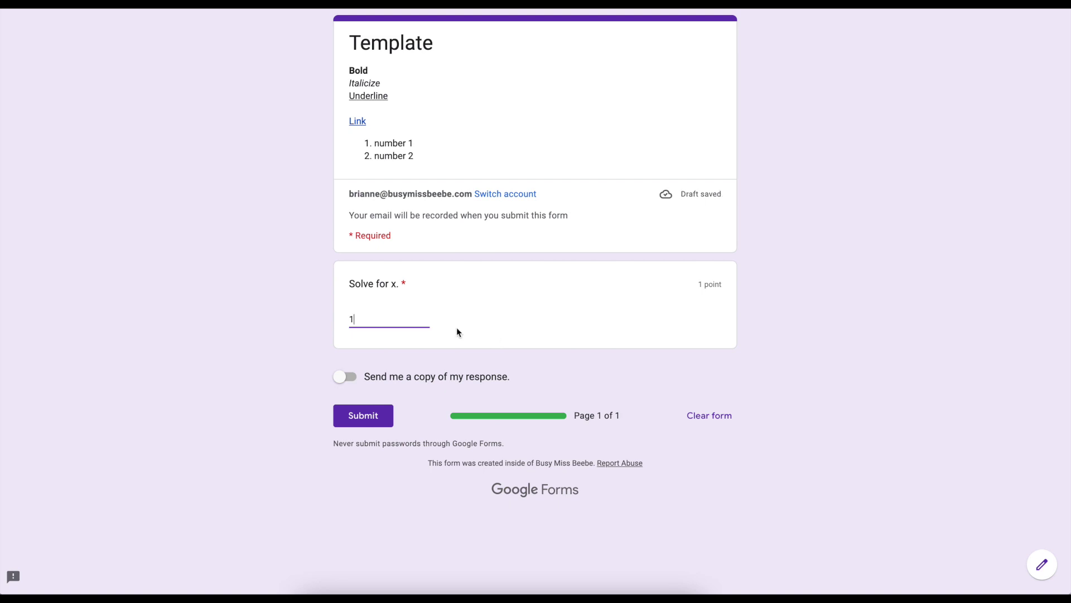
key(ctrl+w)
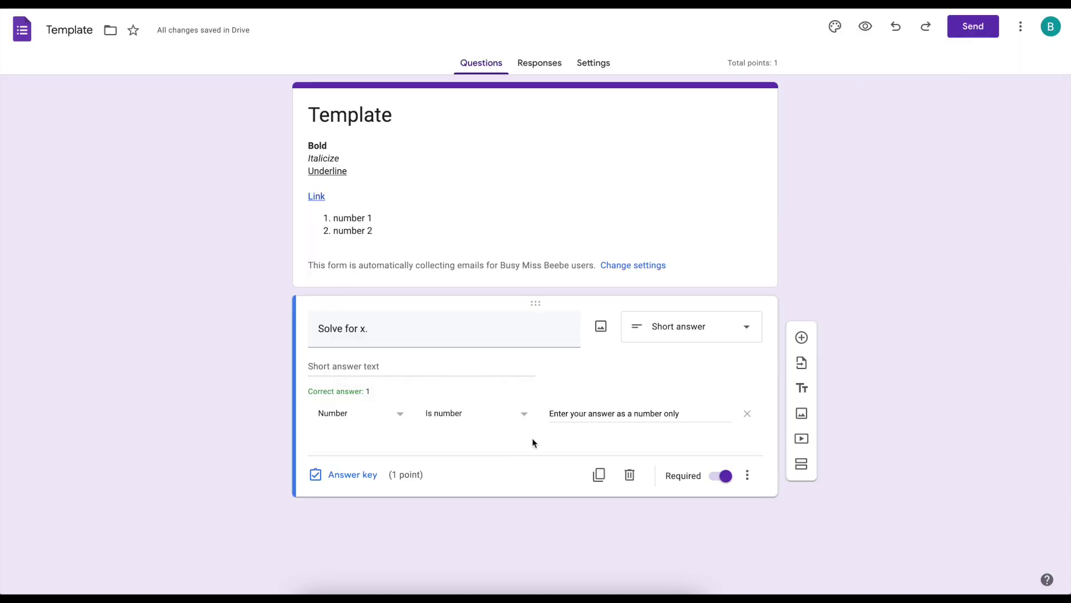
click(522, 416)
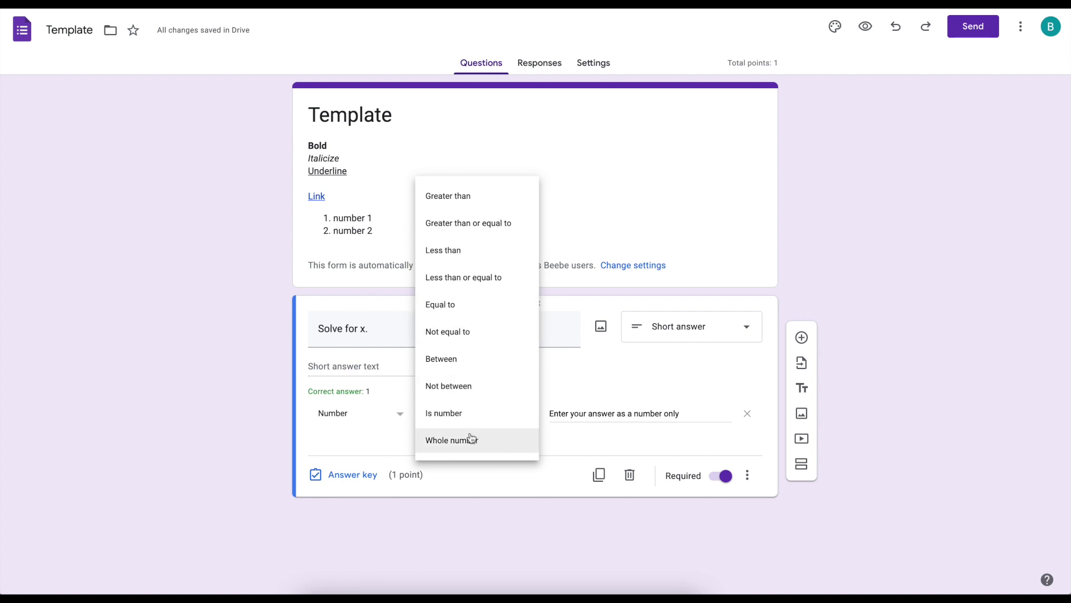
- Set the number condition to Equal to 1, then switch the validation type to Text
click(468, 314)
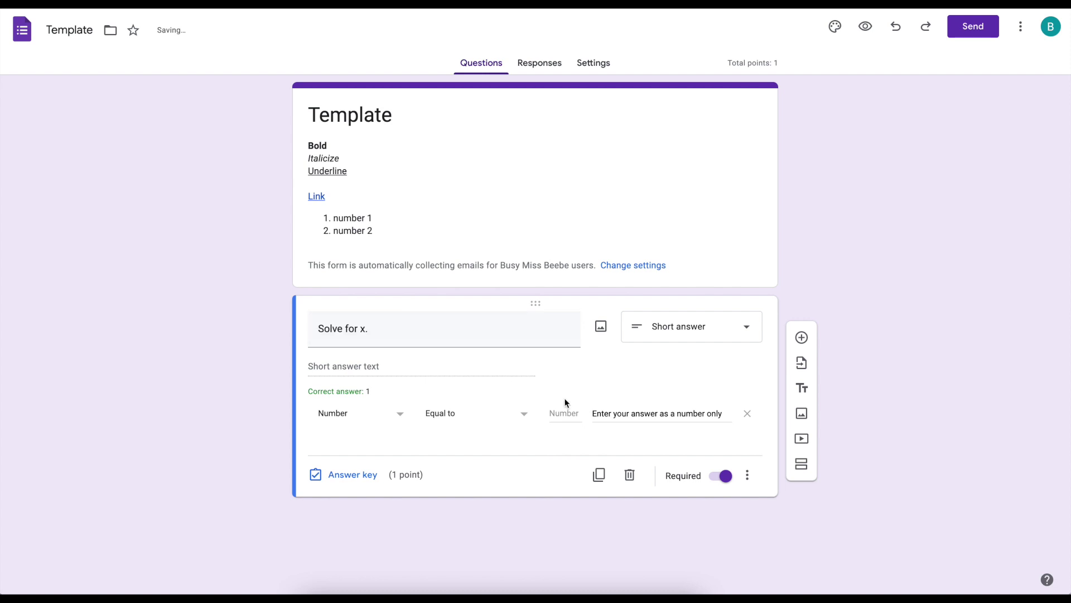
click(562, 413)
text(1)
click(388, 426)
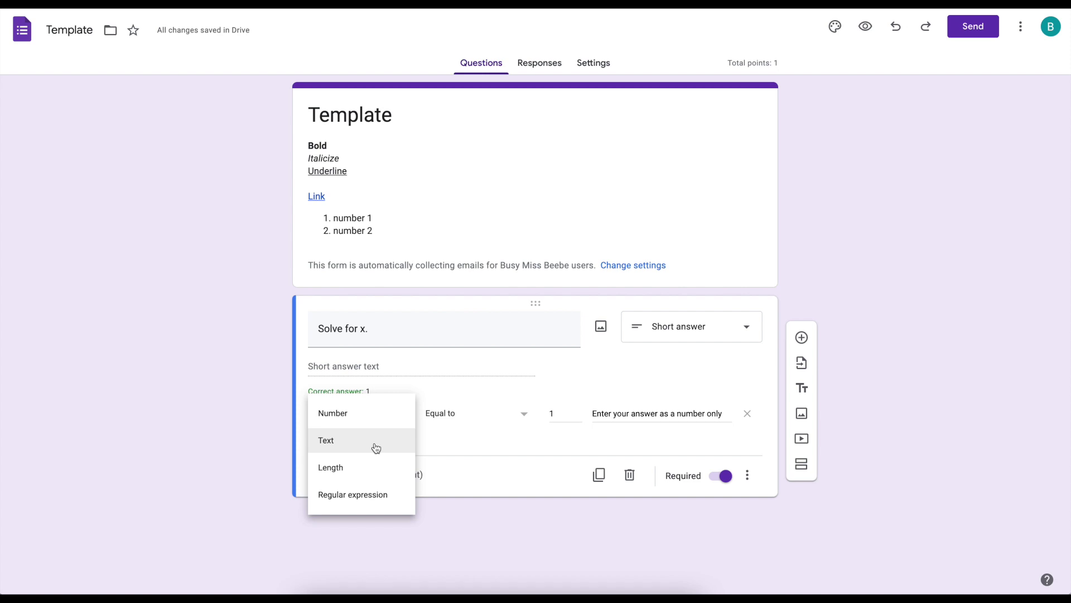
click(376, 446)
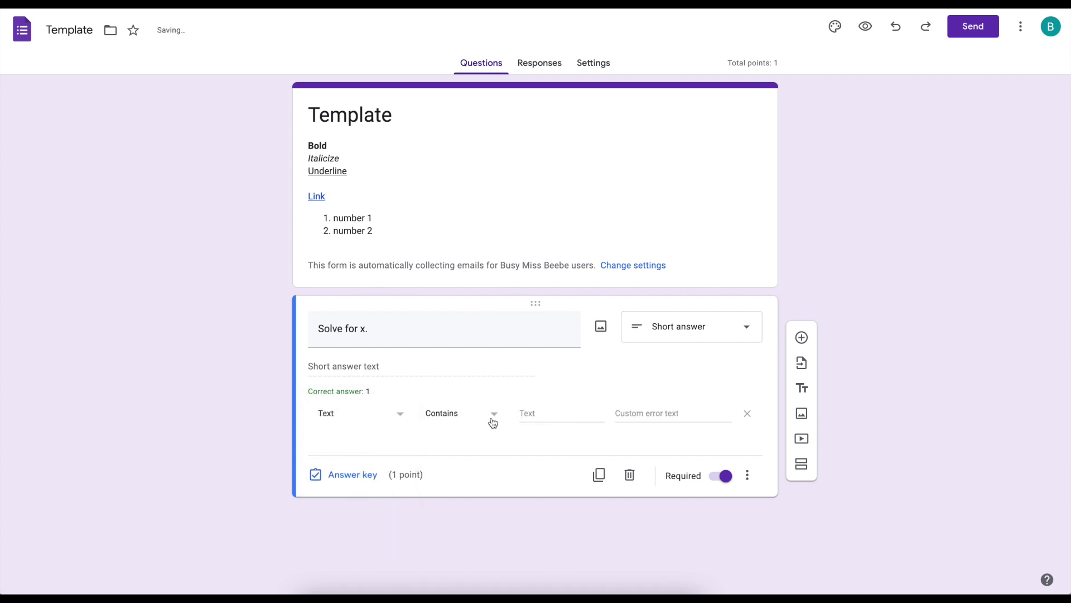
- Look through the Text and Length validation options without changing them
click(454, 418)
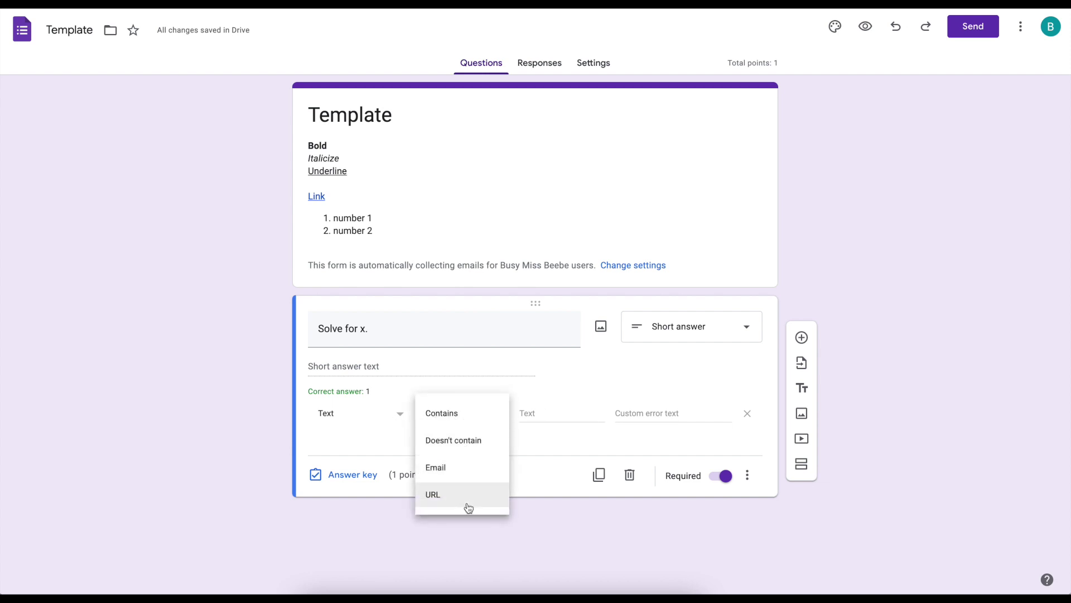
click(538, 449)
click(397, 414)
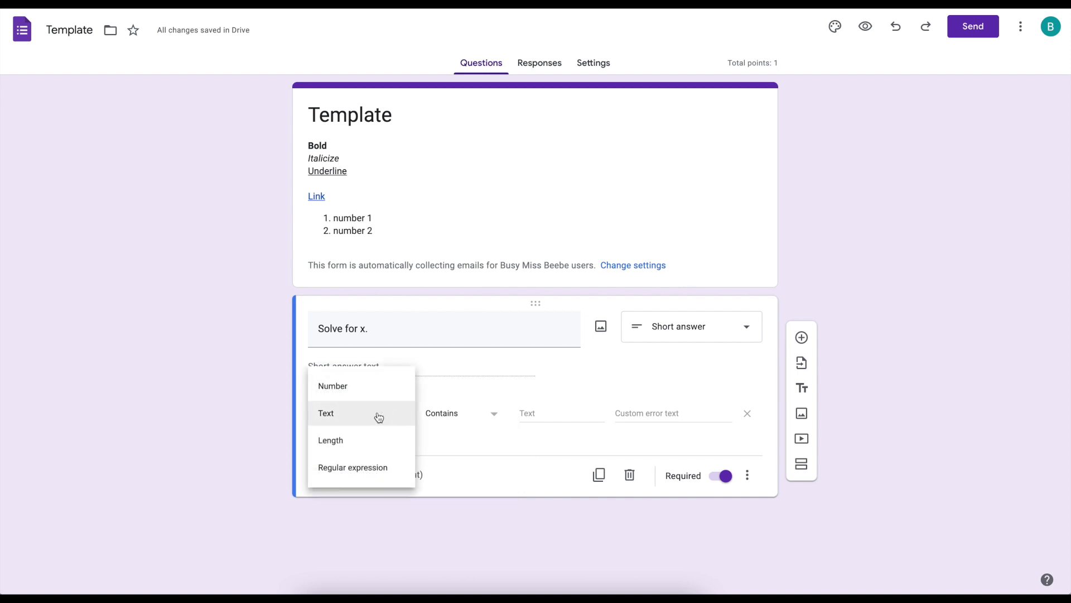
click(357, 444)
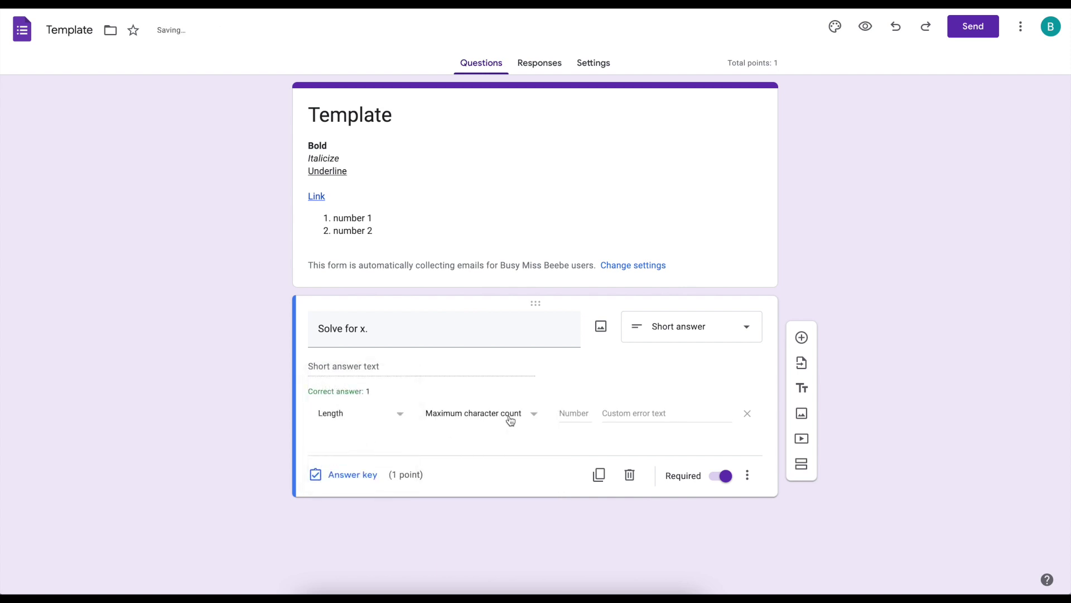
click(494, 421)
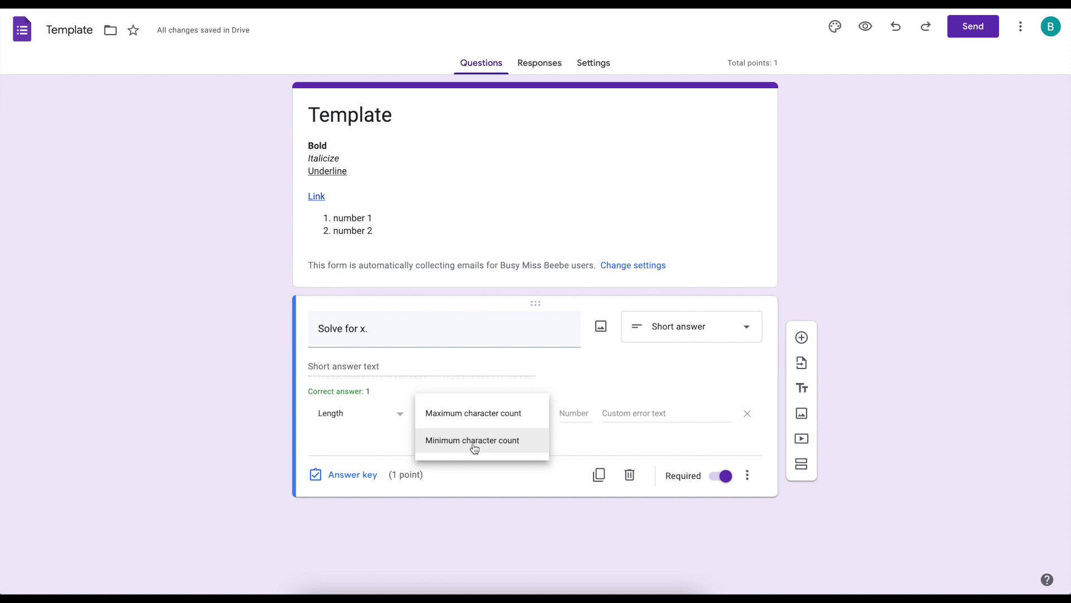
click(390, 444)
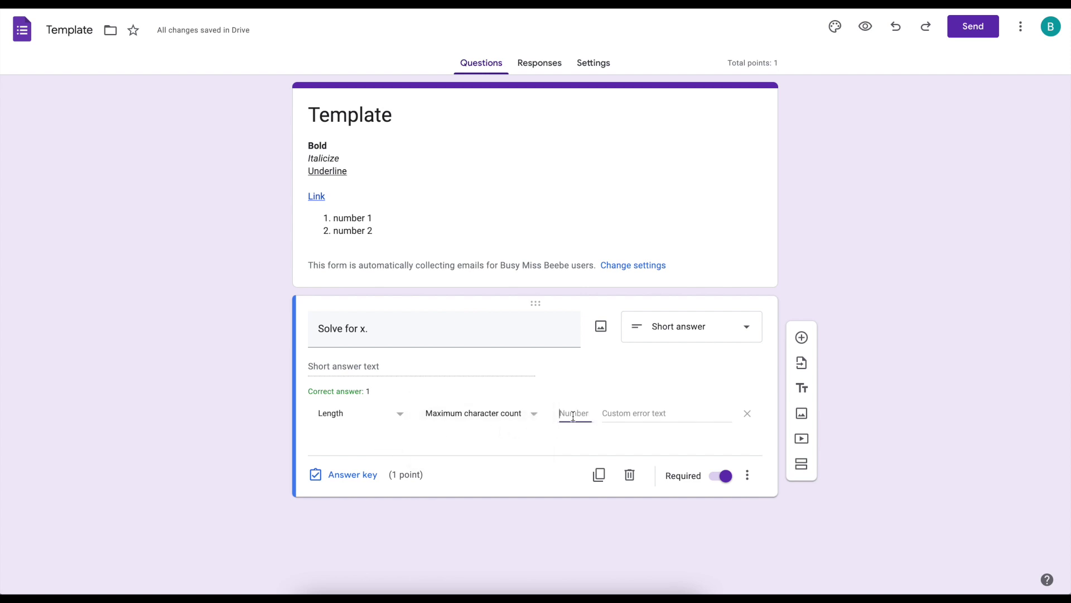
click(653, 409)
- Check the Regular expression options, revert to Number, then delete the response validation
click(397, 416)
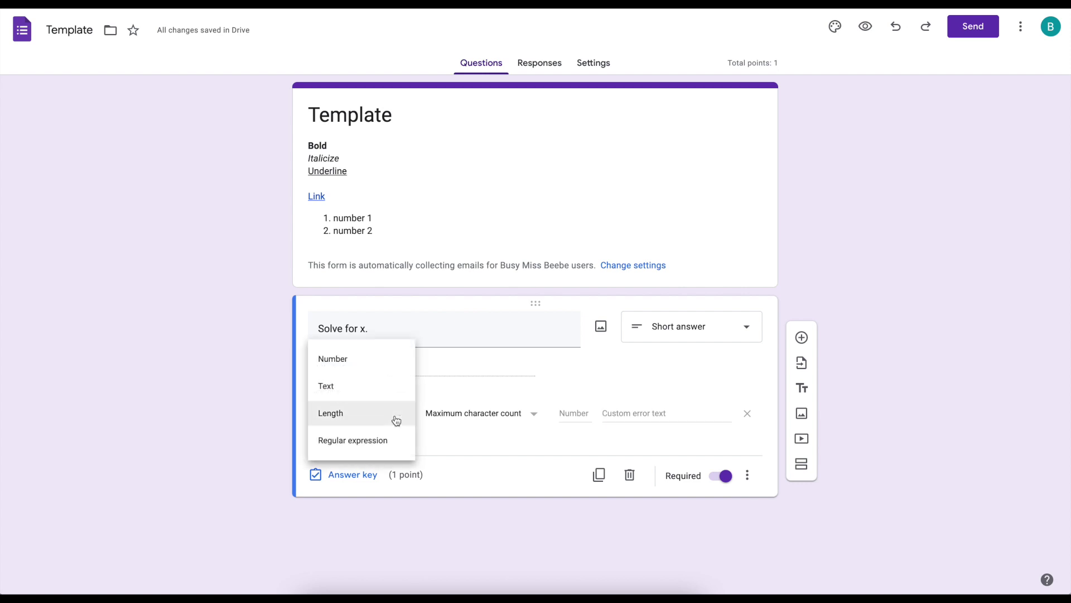
click(386, 447)
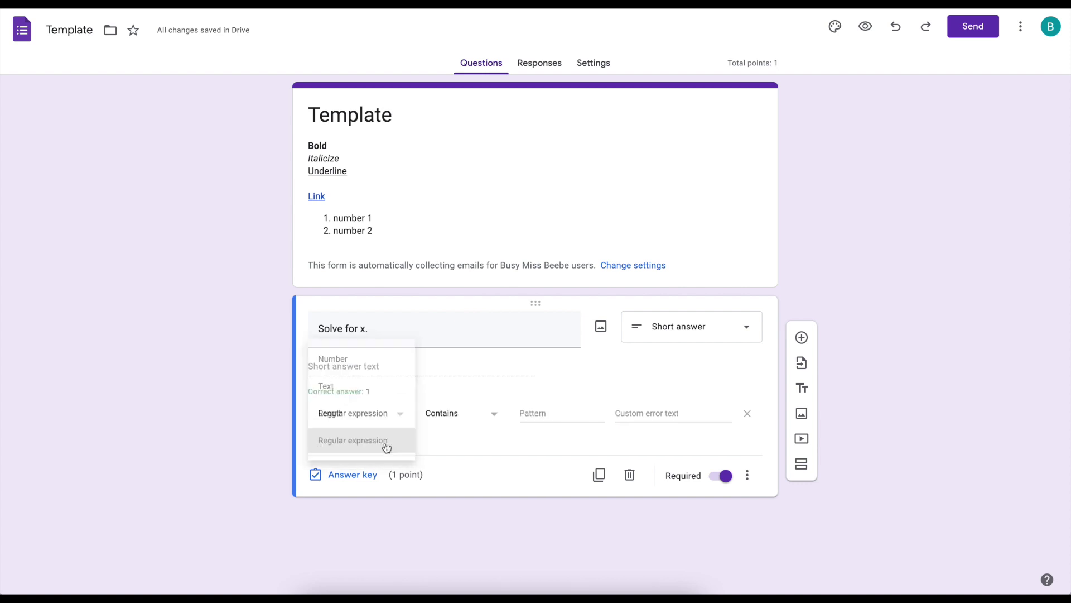
click(486, 416)
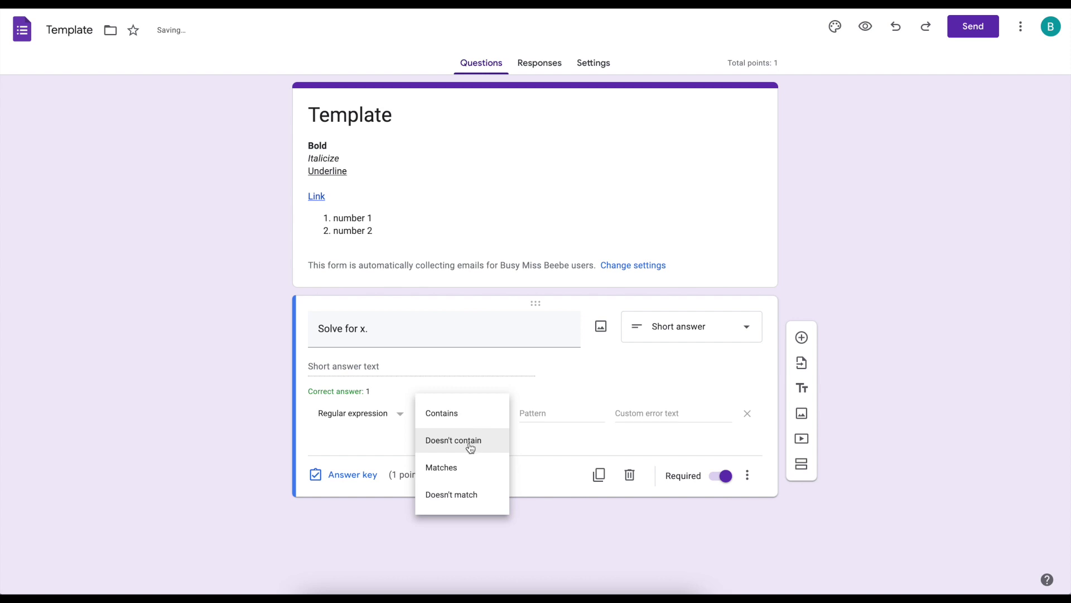
click(556, 459)
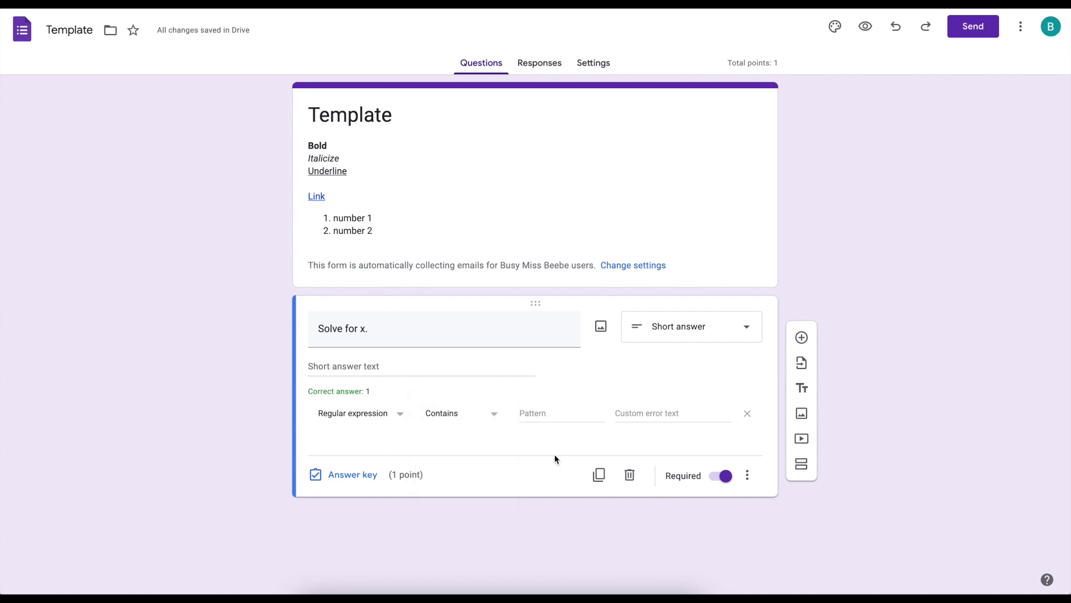
click(408, 421)
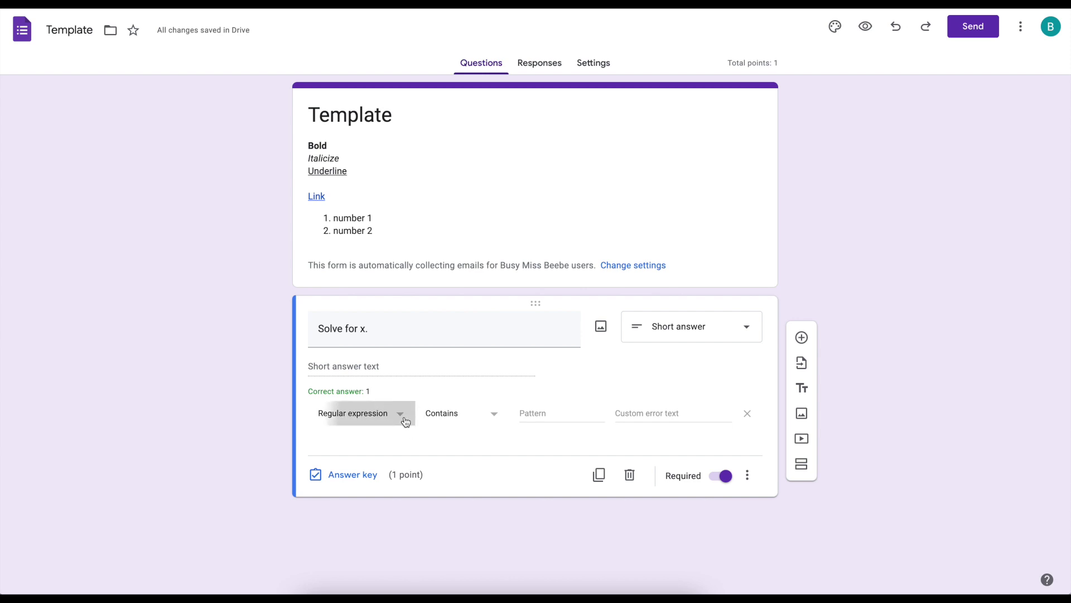
click(376, 336)
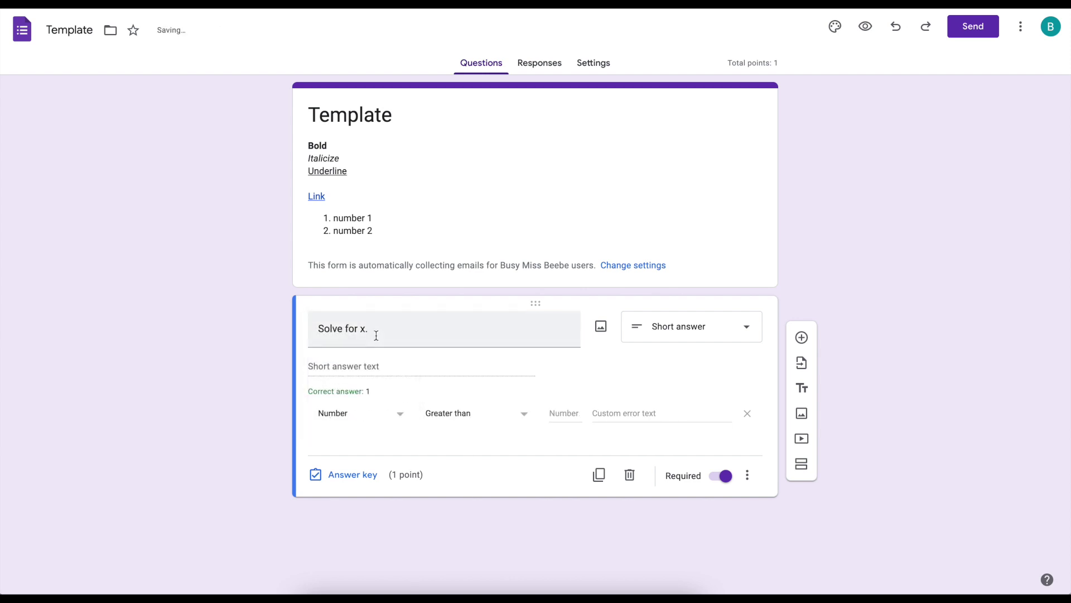
click(748, 415)
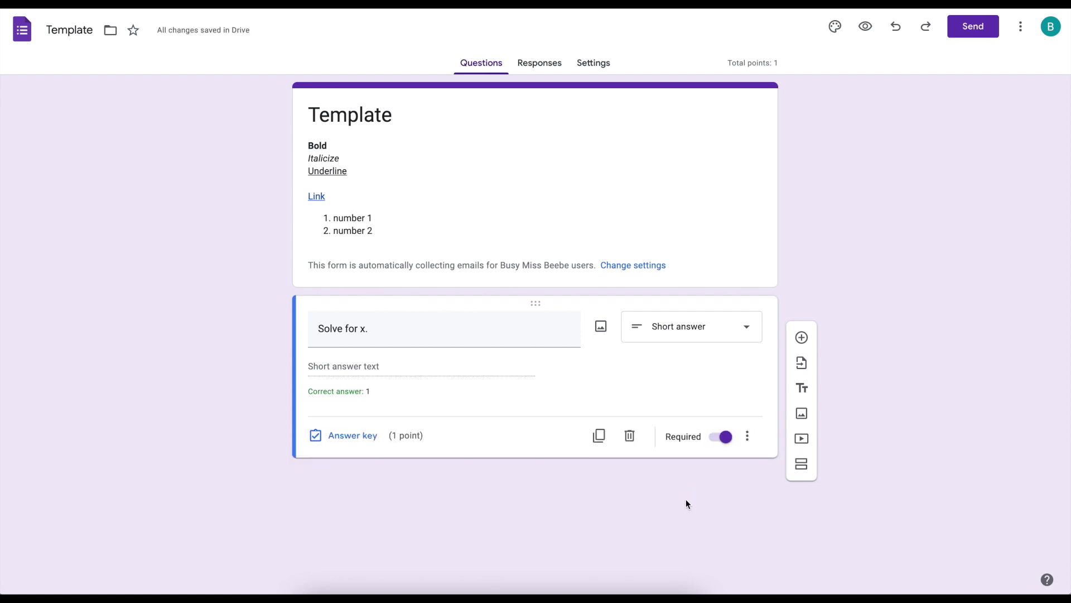
- Add a new section and rename it 'Part 2'
click(810, 467)
click(394, 510)
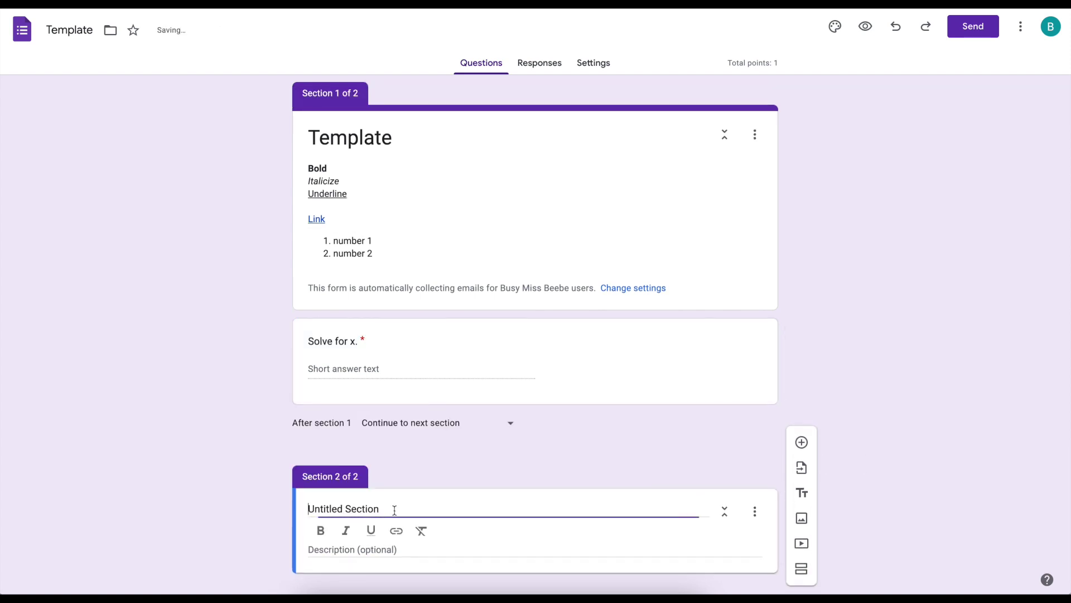
drag(395, 509, 306, 509)
text(Part 2)
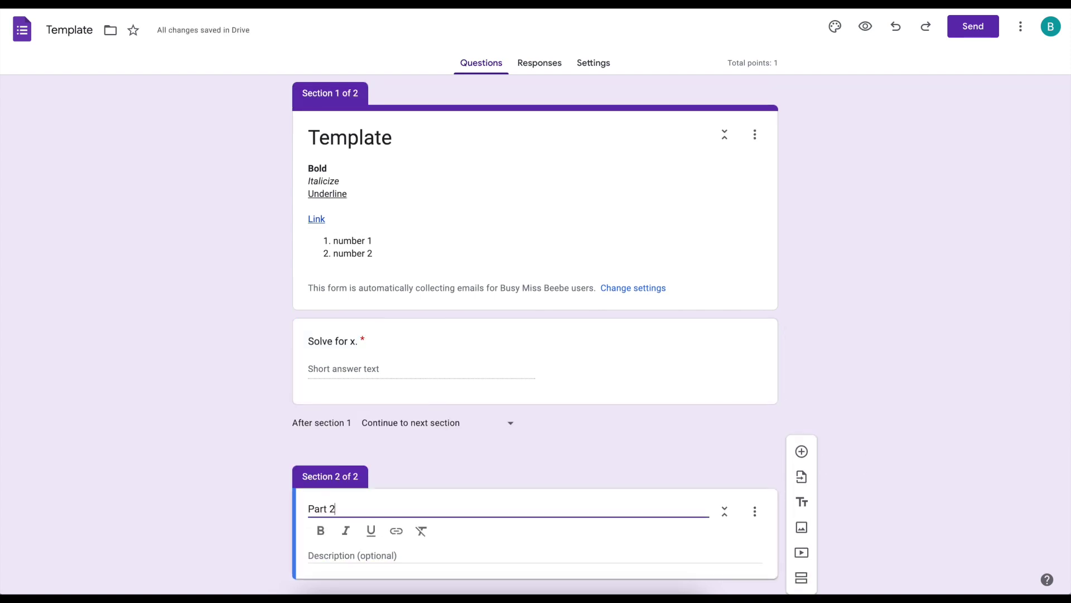
click(667, 530)
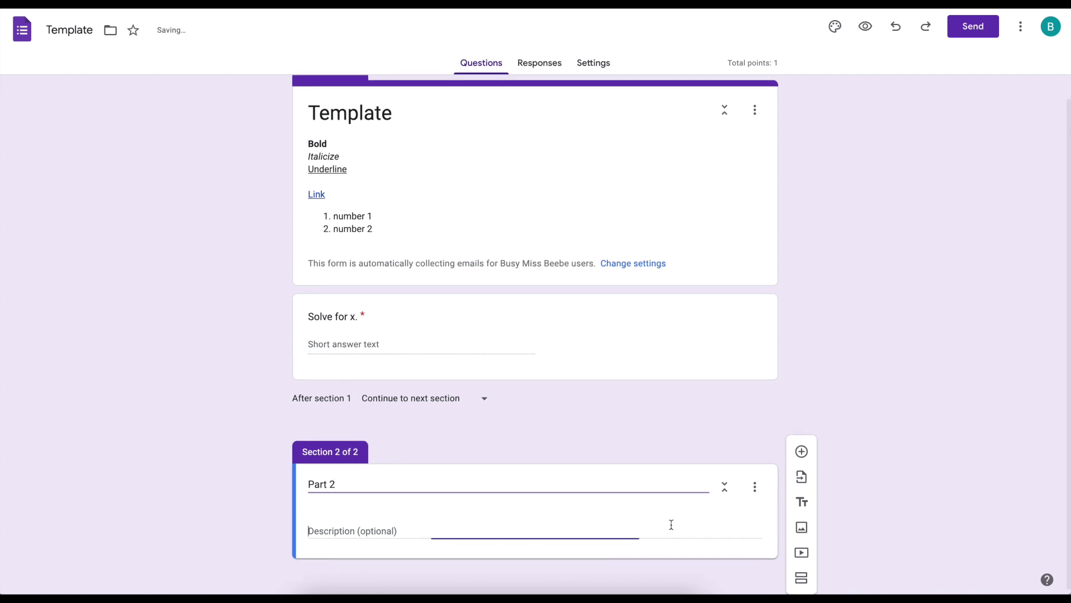
- Add two multiple-choice questions titled 1 and 2 to the Part 2 section
click(801, 451)
text(1)
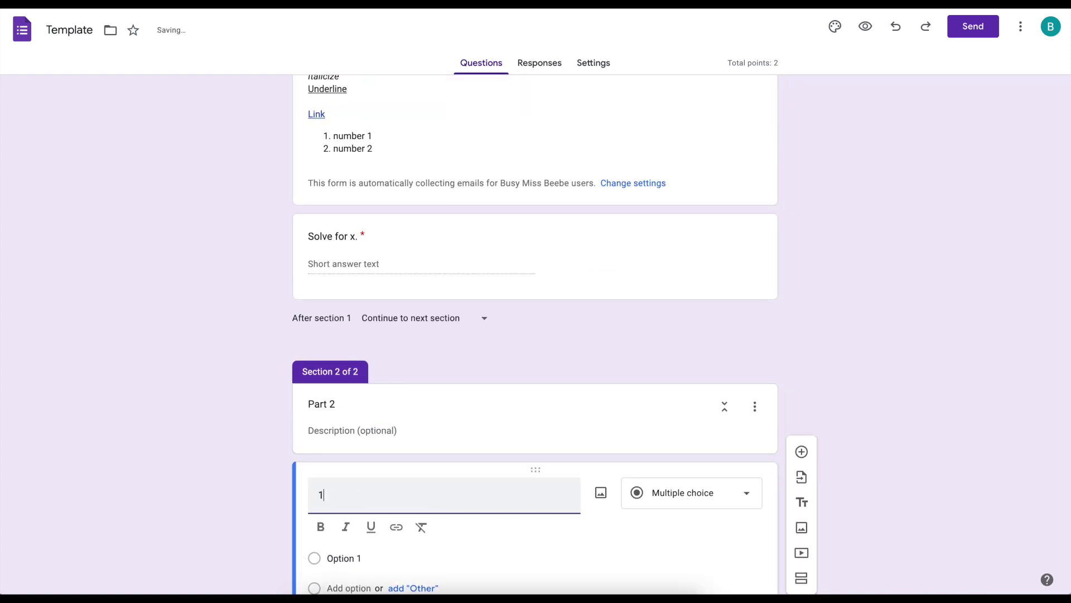
click(801, 411)
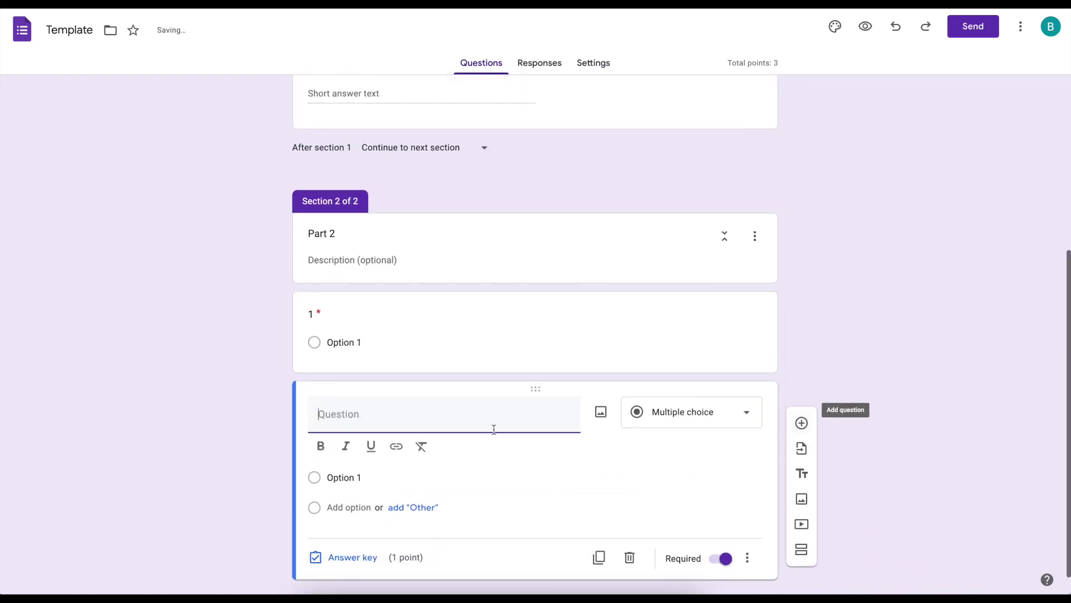
text(2)
key(Return)
click(672, 488)
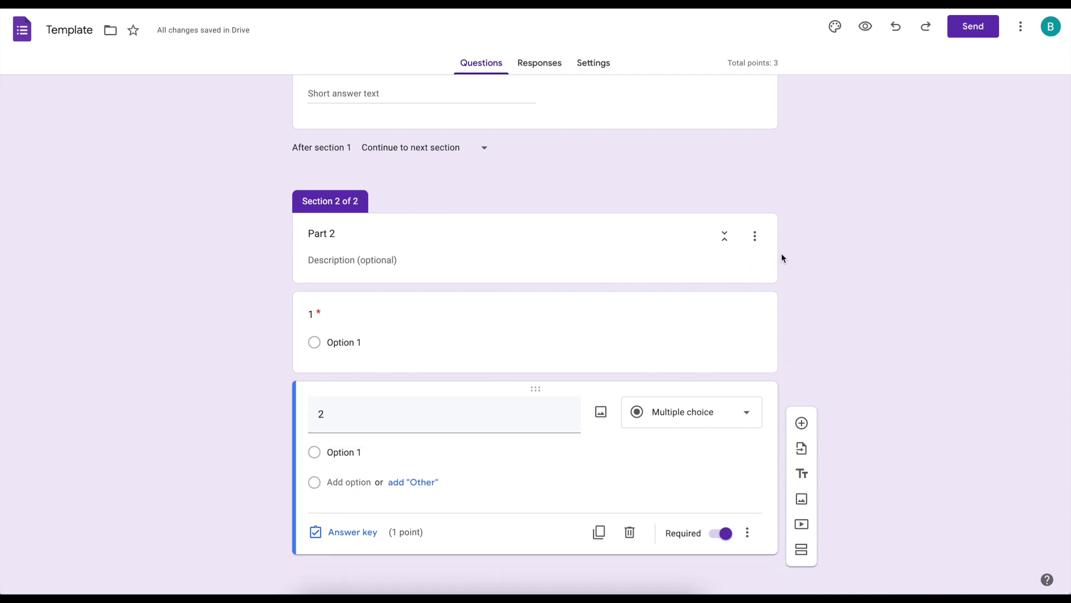
click(754, 240)
- Duplicate the Part 2 section and retitle the copy 'Part 3'
click(756, 331)
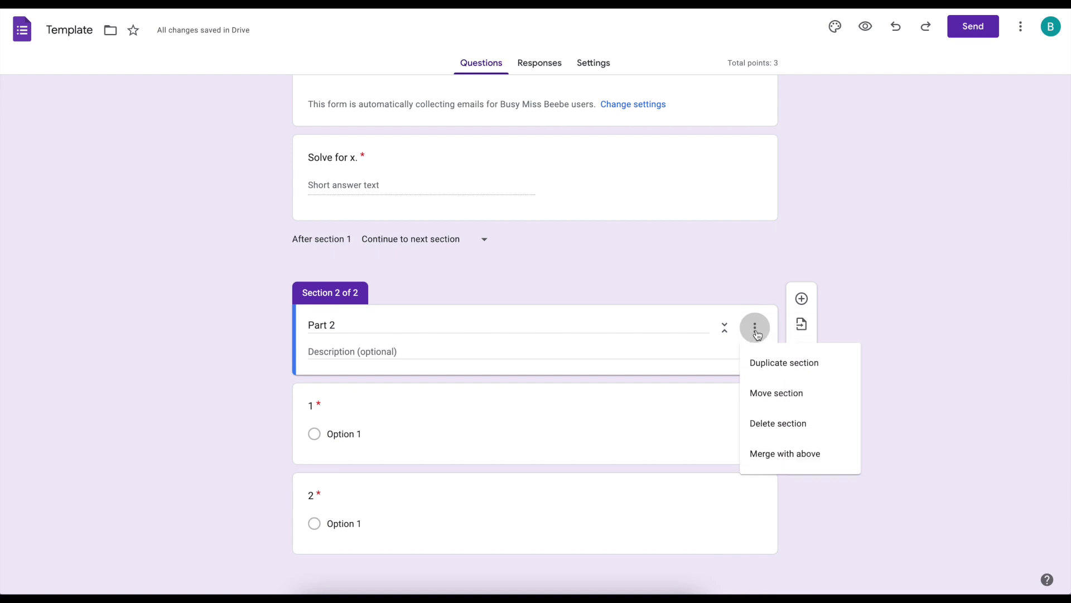
click(782, 367)
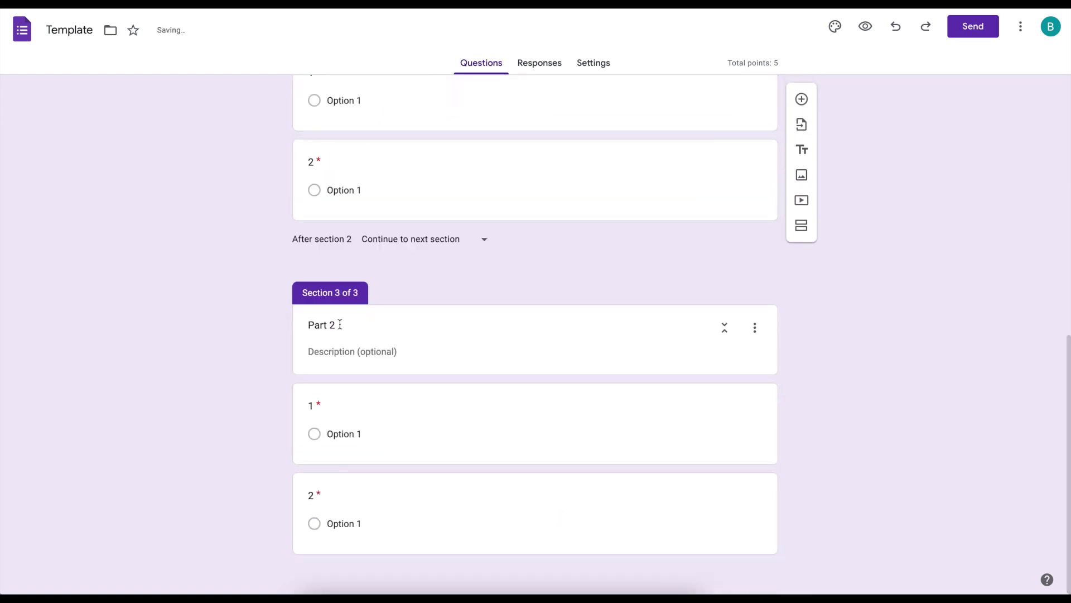
click(346, 326)
text(3)
click(972, 334)
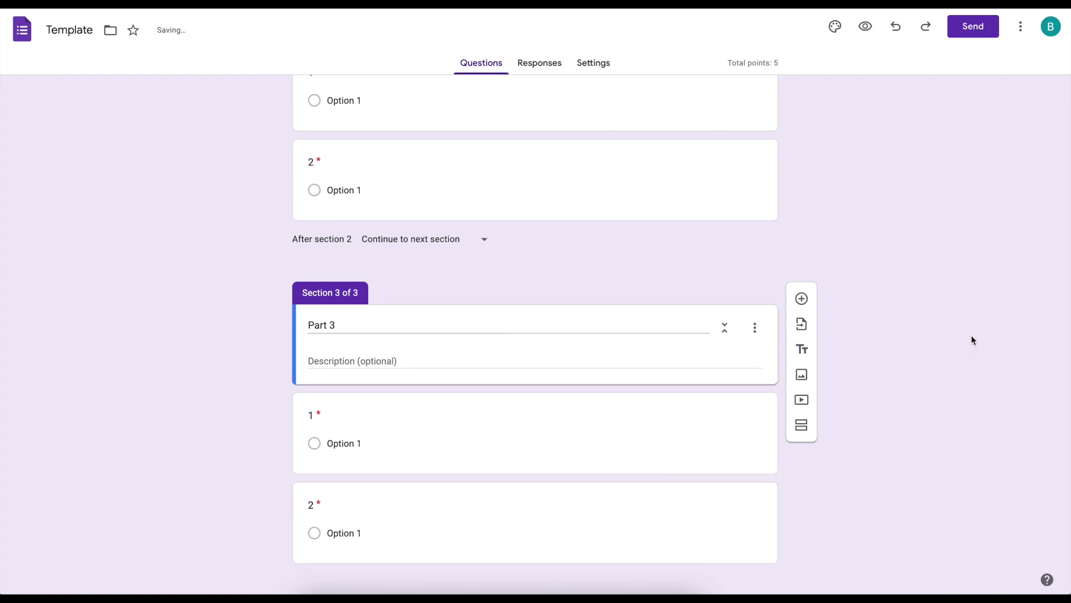
scroll(682, 400, up, 3)
scroll(682, 405, up, 6)
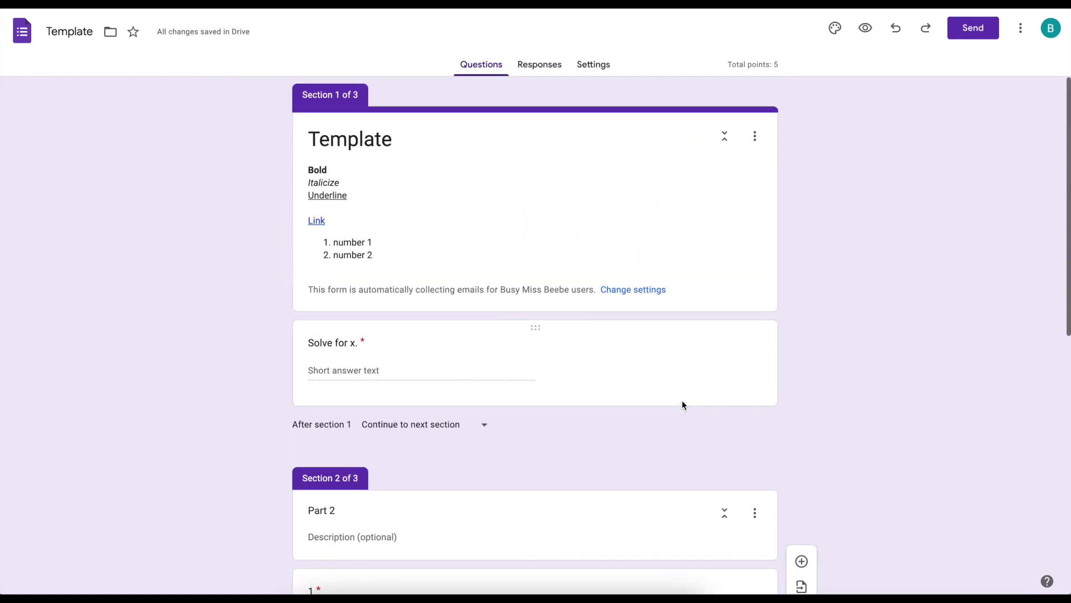
scroll(682, 401, down, 3)
- Try reordering sections, then save the original order: Template, Part 2, Part 3
click(755, 333)
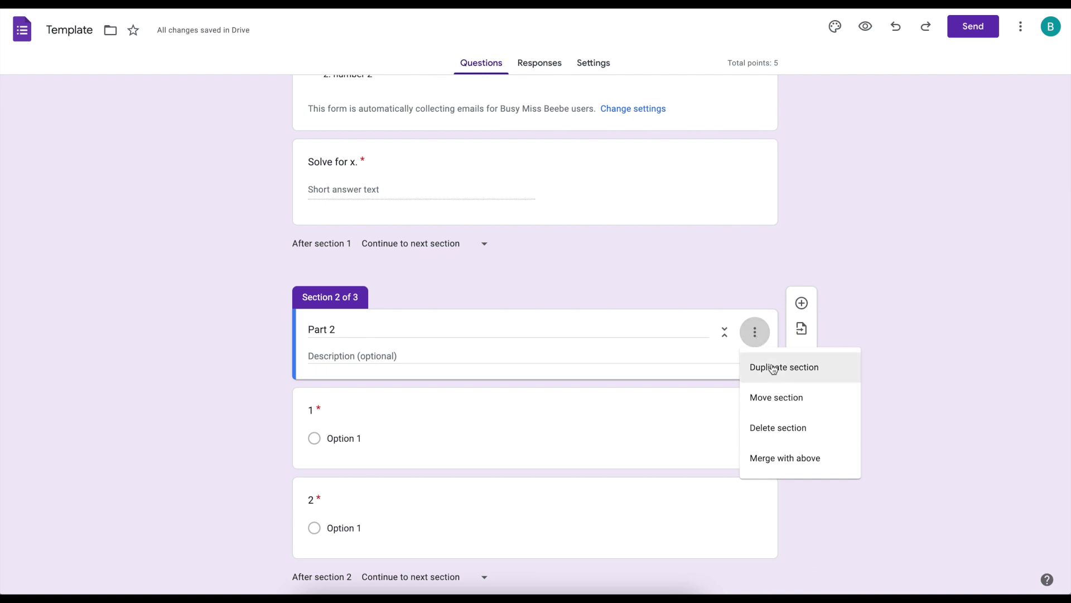
click(774, 398)
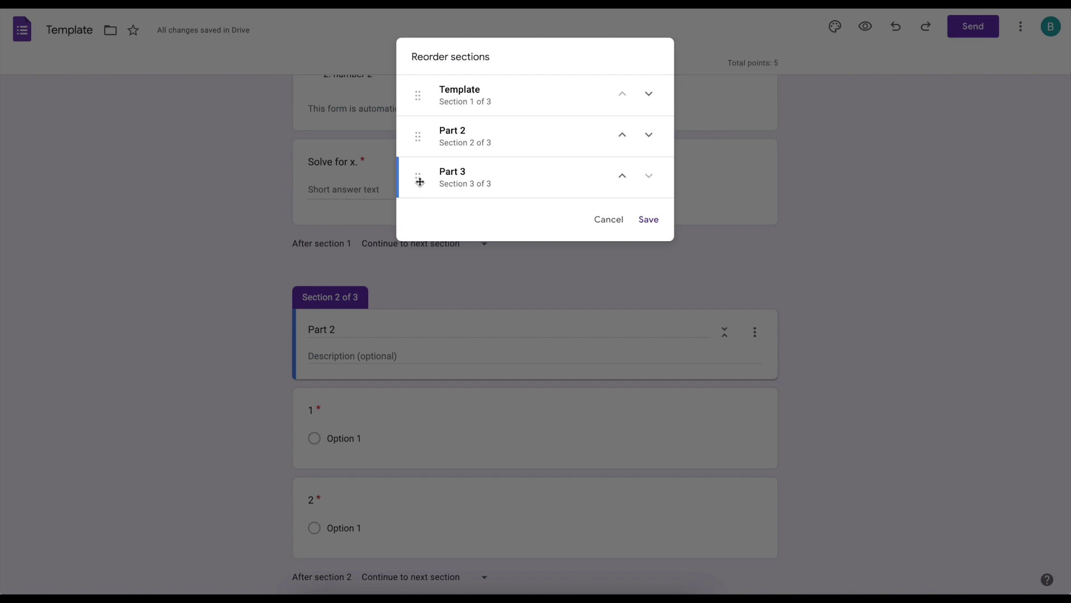
drag(420, 177, 421, 139)
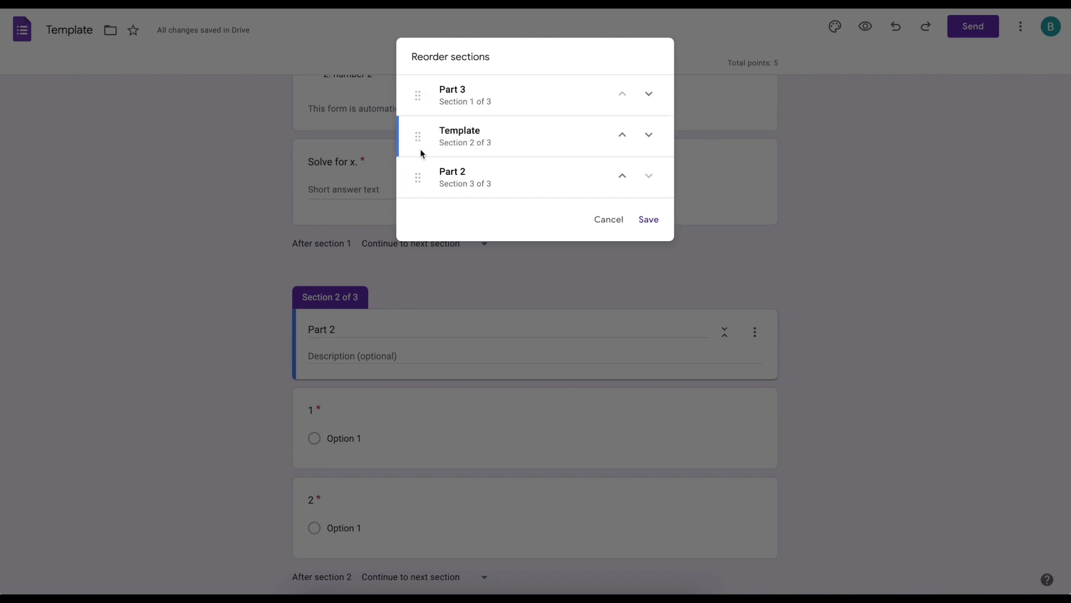
click(623, 135)
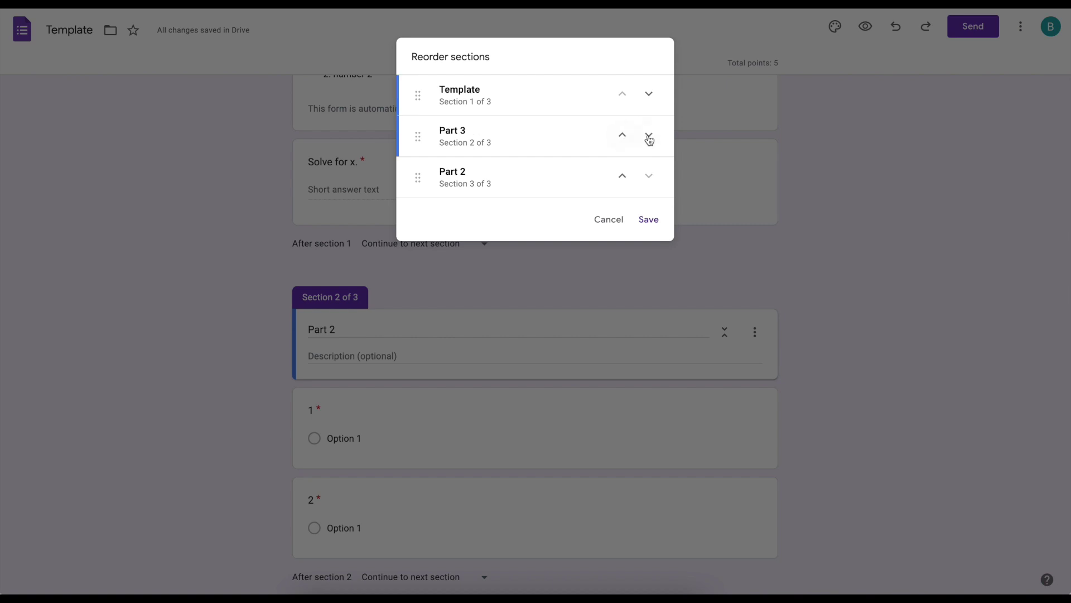
click(648, 135)
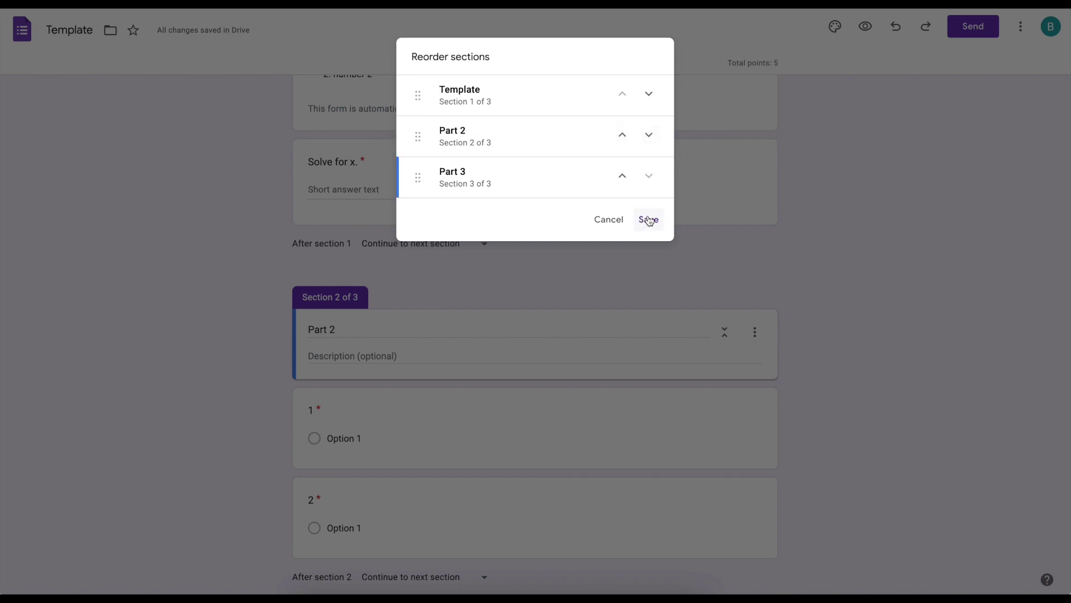
click(649, 219)
- Dismiss the Part 2 section options without merging and preview the form
click(755, 332)
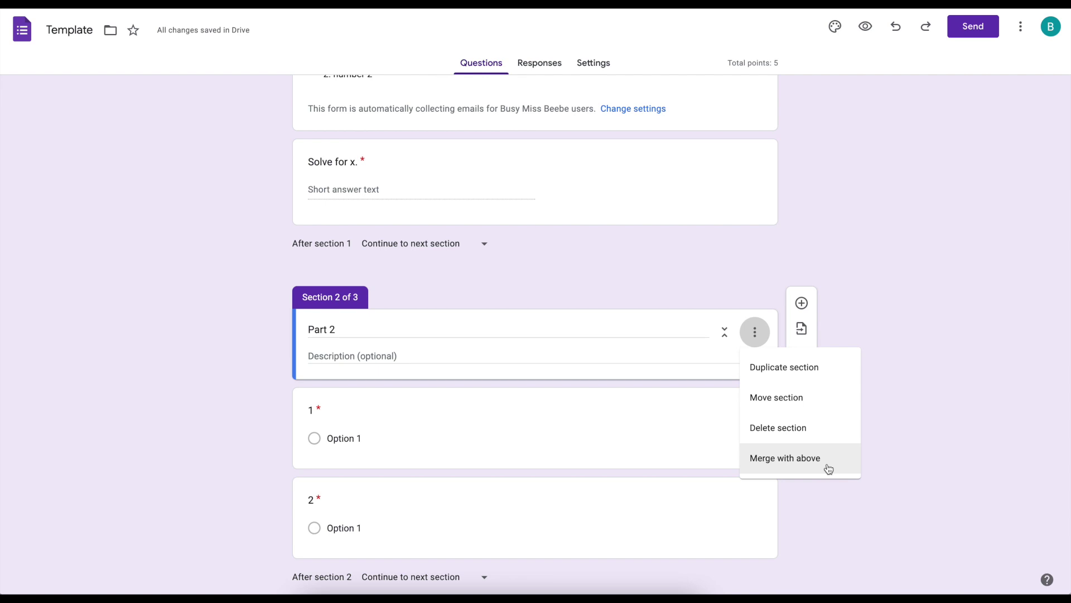
click(916, 444)
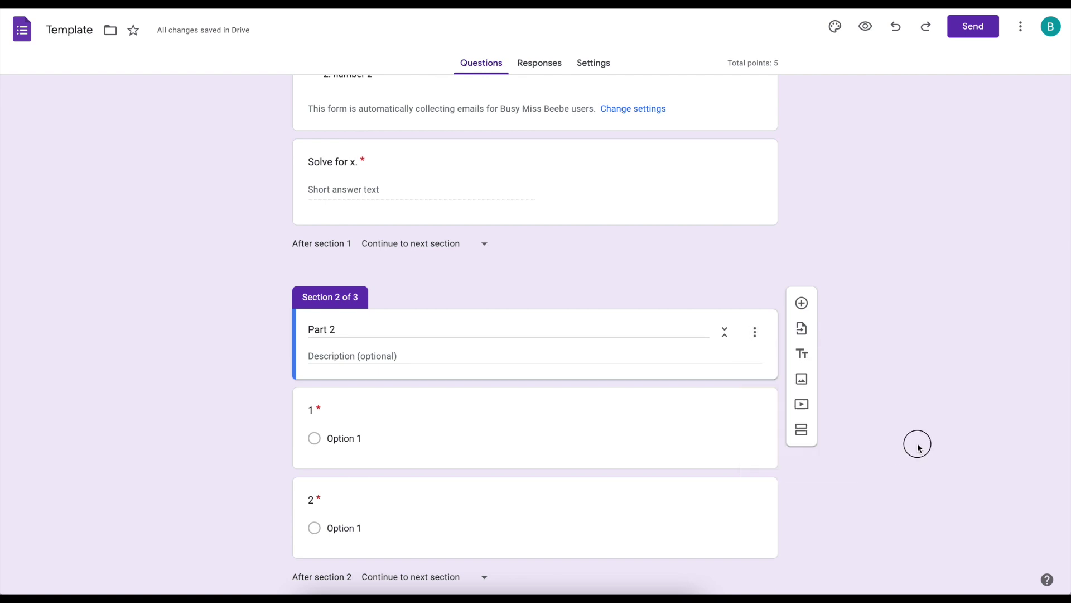
scroll(796, 283, up, 3)
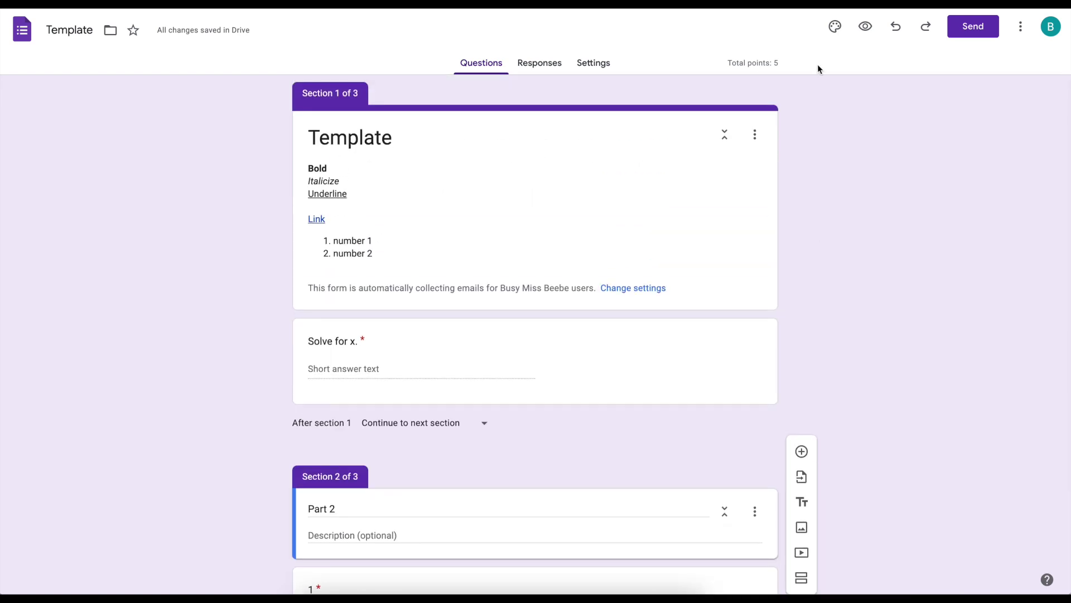
click(864, 28)
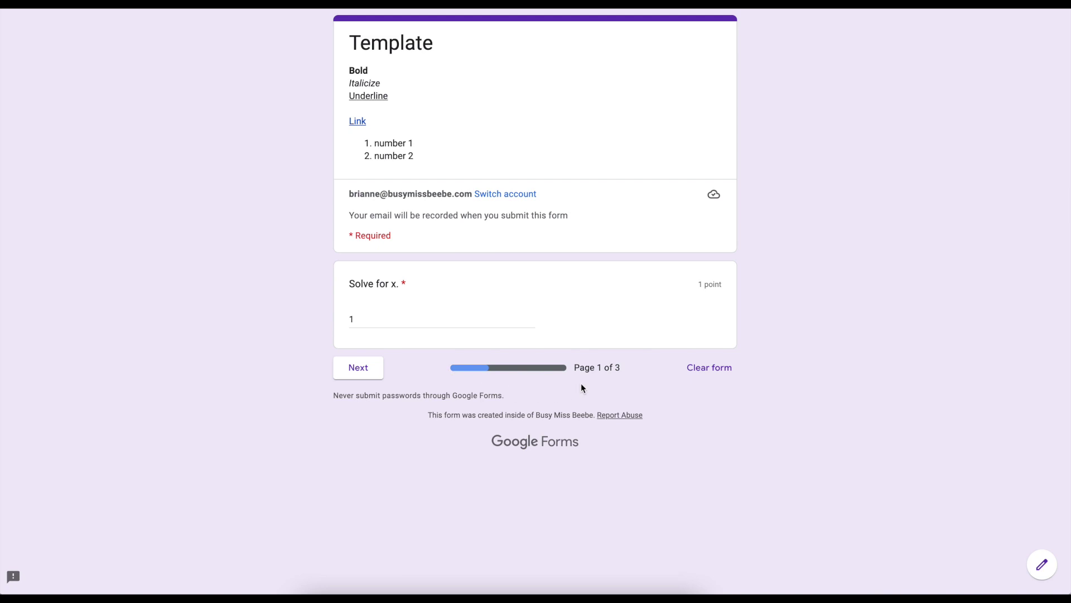
- In the preview, go to page 2, answer questions 1 and 2 with Option 1, and reach page 3
click(367, 372)
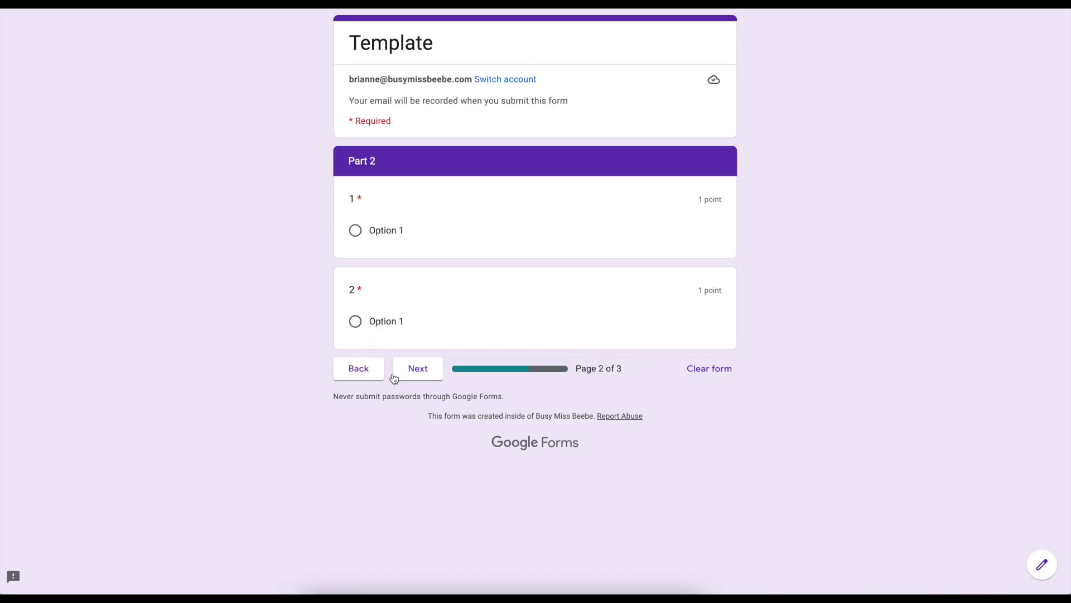
click(428, 379)
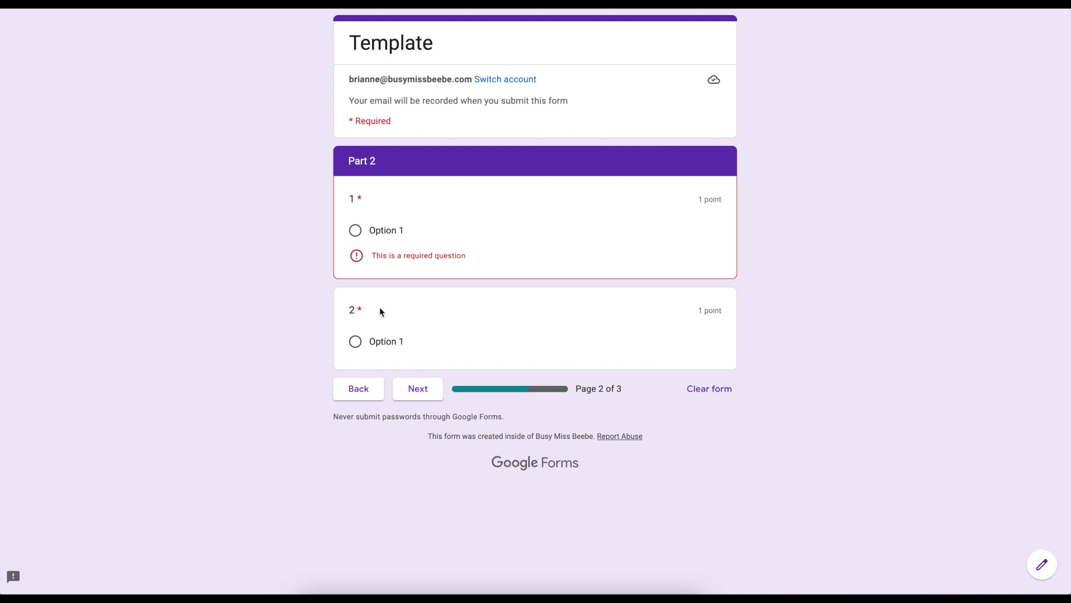
click(356, 341)
click(355, 230)
click(420, 369)
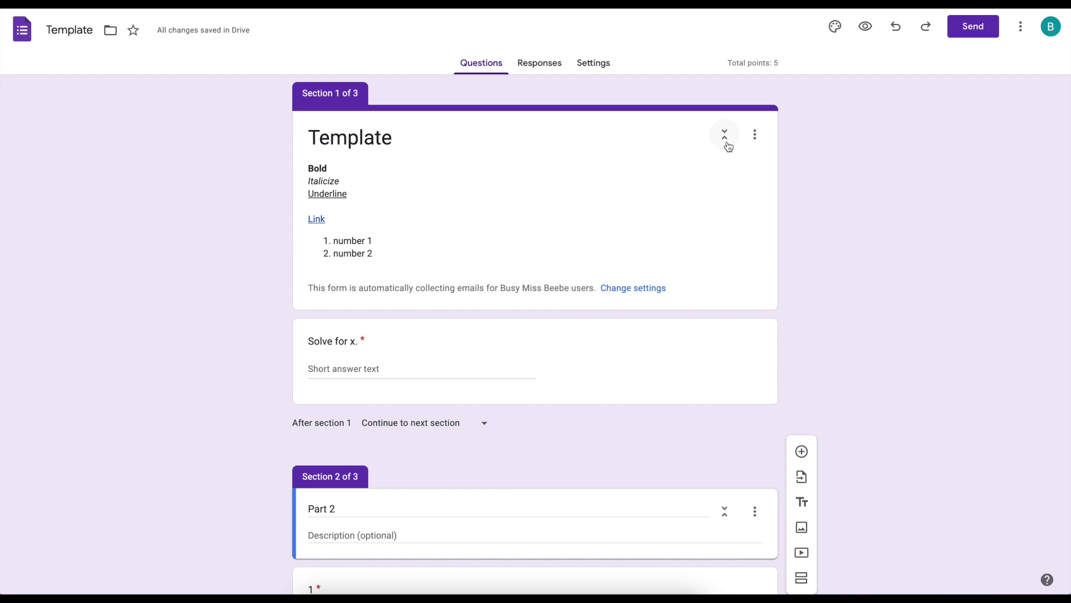
- Collapse Section 1, Part 2 and Part 3, then scroll through the form to check
click(729, 146)
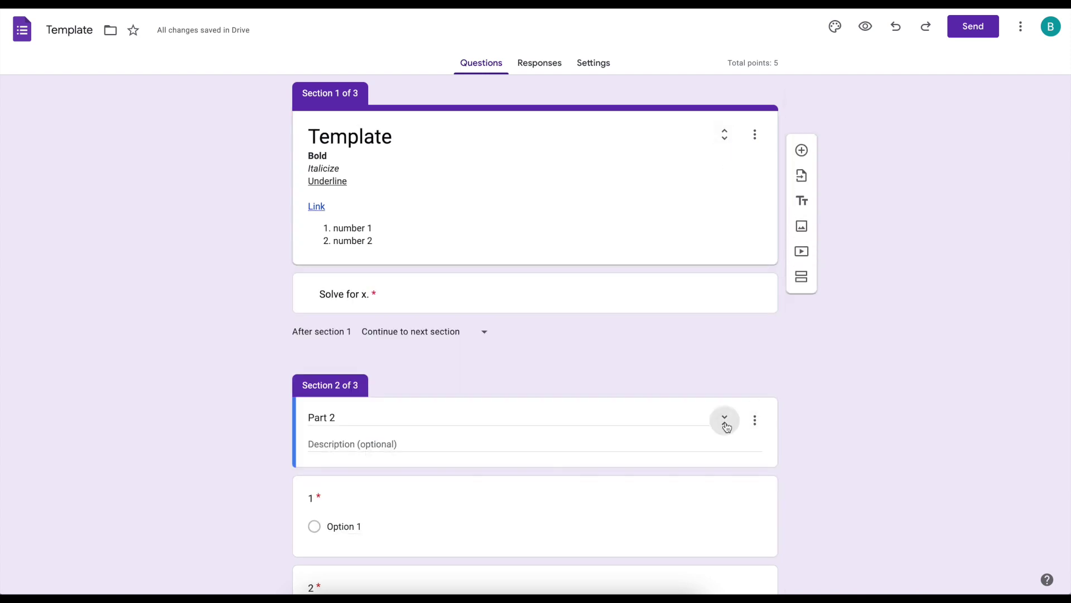
click(727, 427)
scroll(728, 424, down, 3)
click(728, 501)
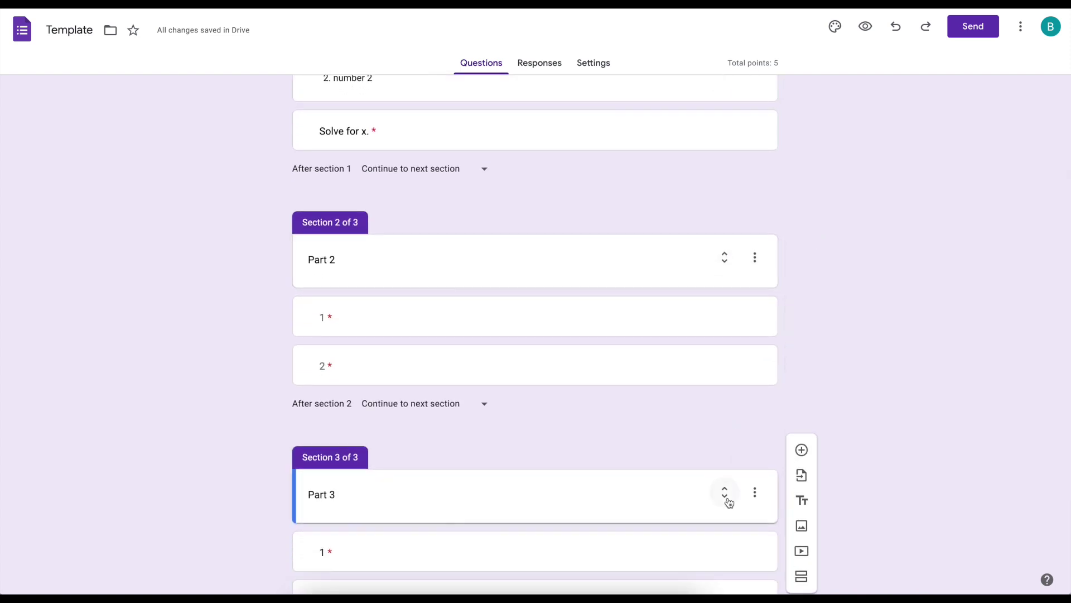
scroll(684, 458, up, 2)
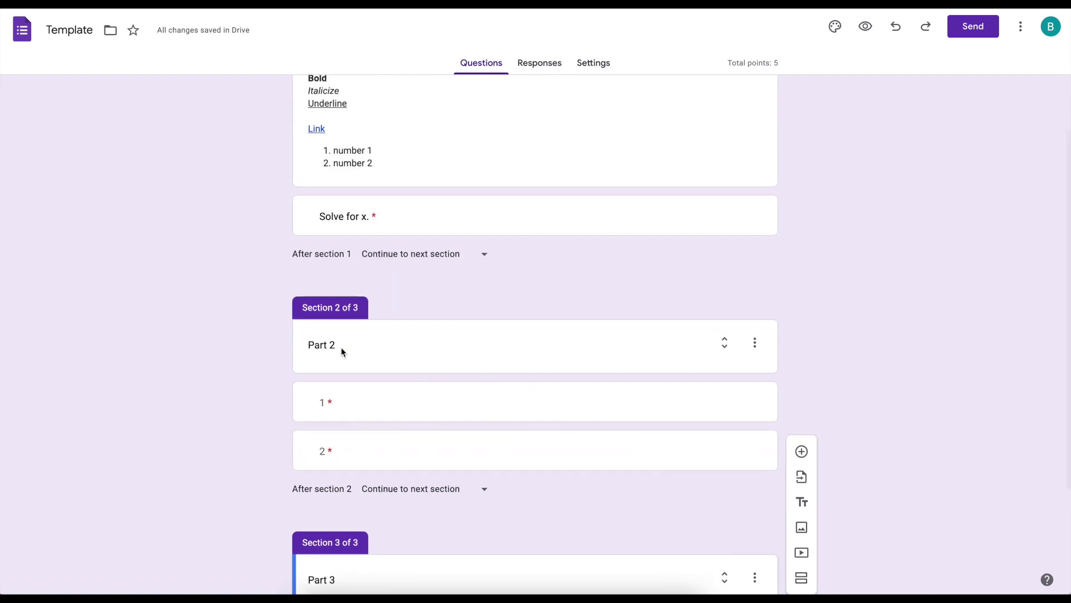
scroll(461, 212, up, 2)
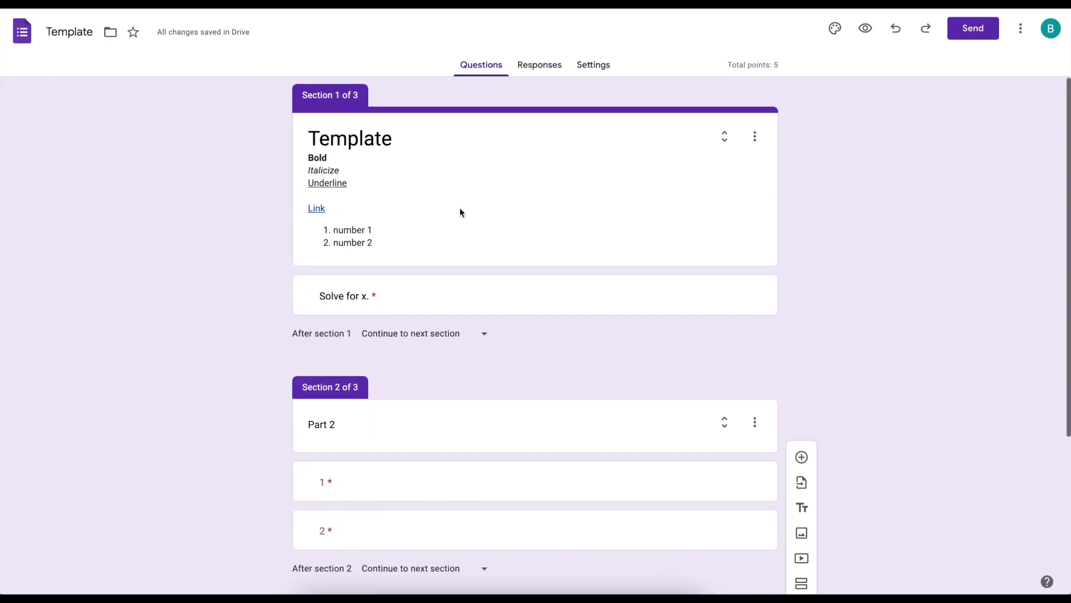
scroll(373, 215, down, 2)
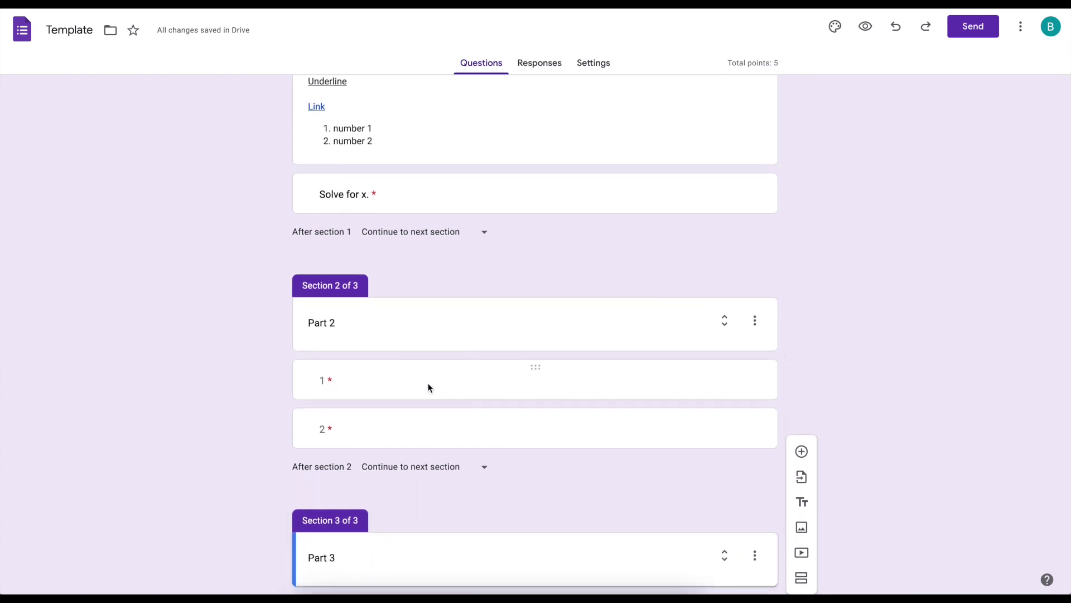
scroll(428, 388, down, 2)
scroll(584, 422, up, 4)
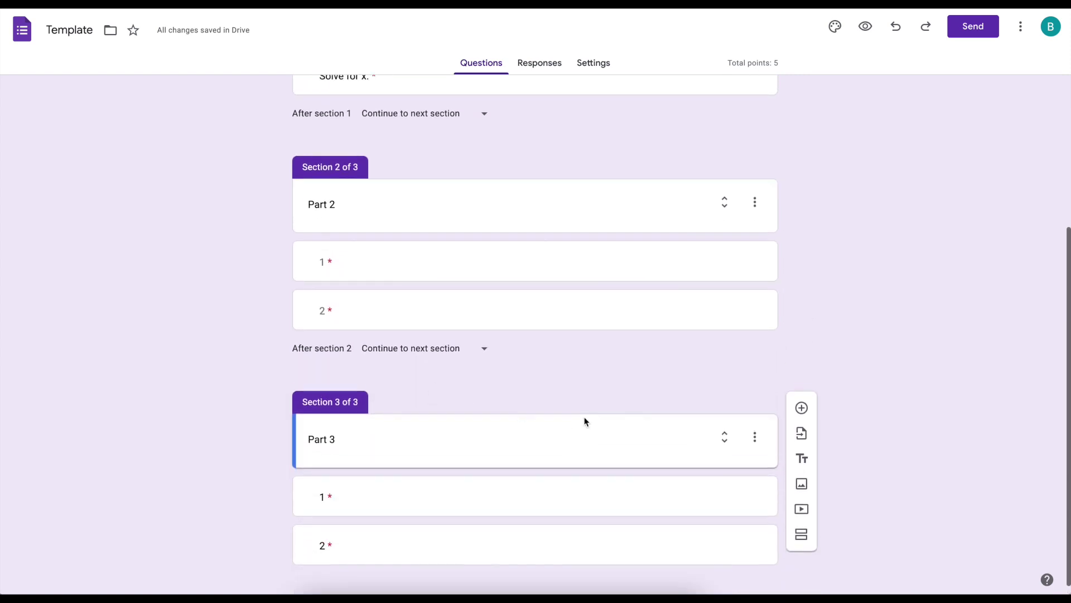
scroll(584, 422, down, 4)
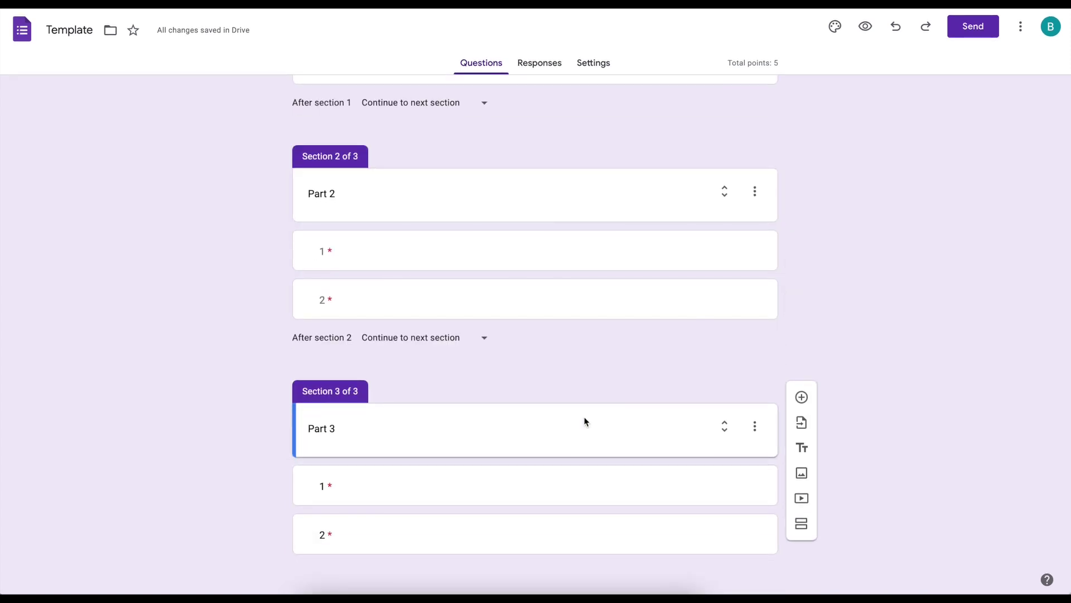
- Import questions 1) and 2) from the Central & Inscribed Angles & Inscribed Polygons form, then expand Part 3
click(802, 424)
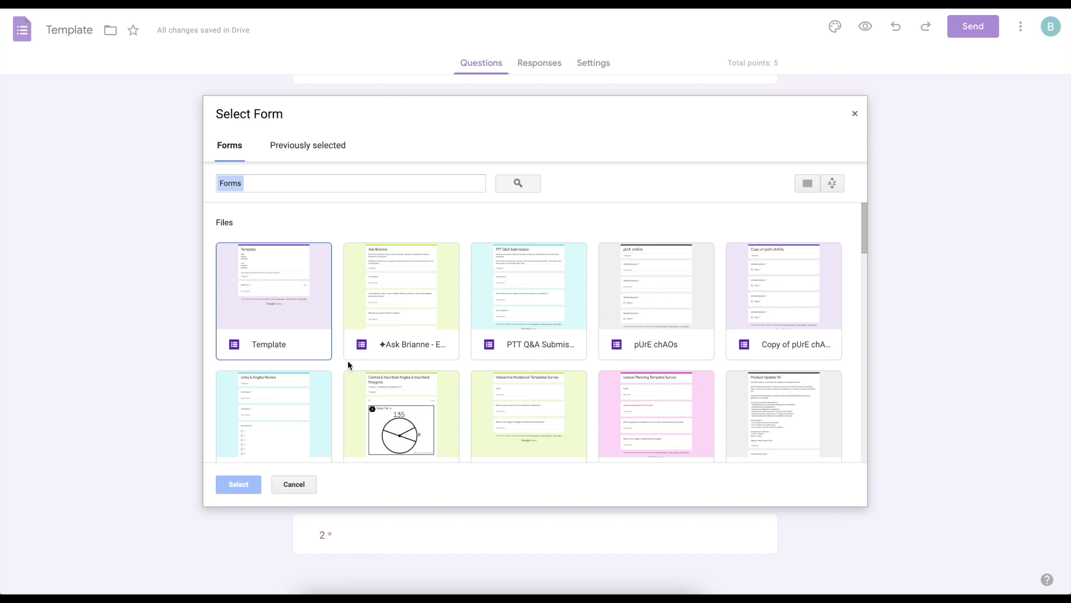
double_click(413, 418)
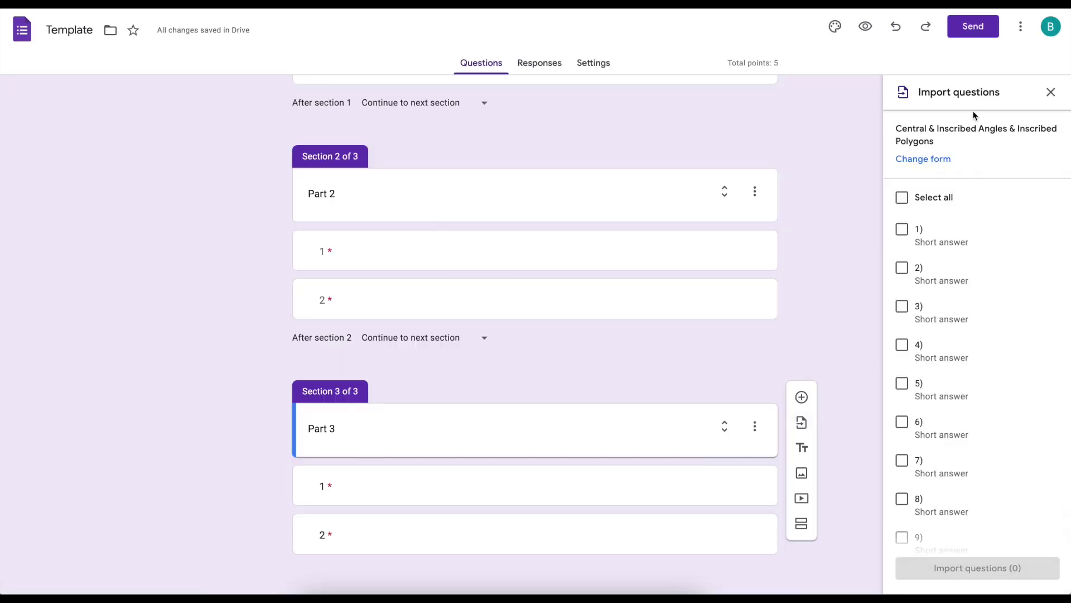
click(904, 199)
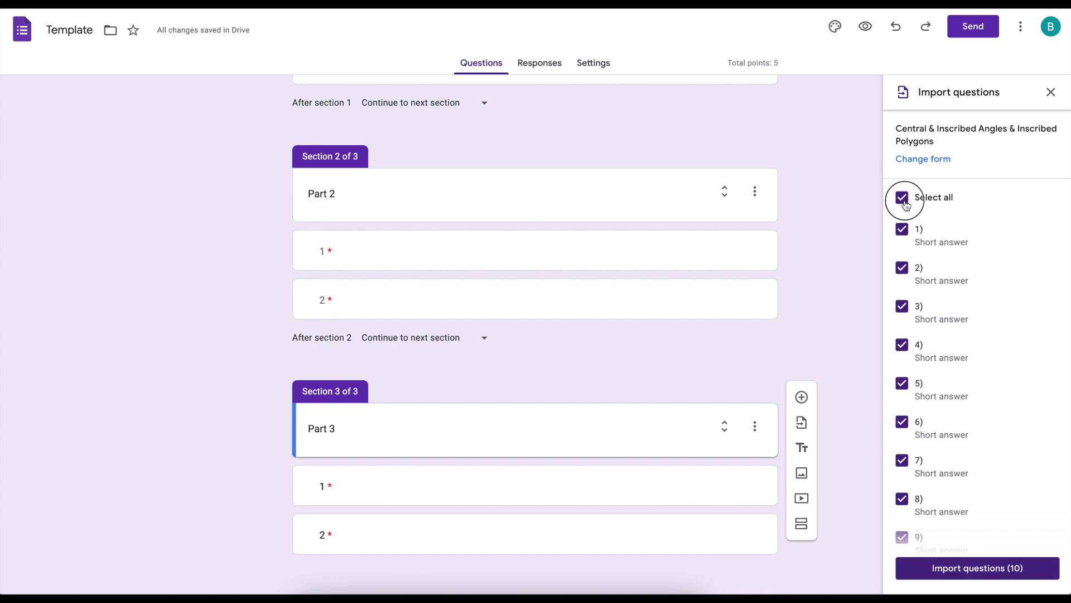
click(903, 198)
click(902, 229)
click(902, 267)
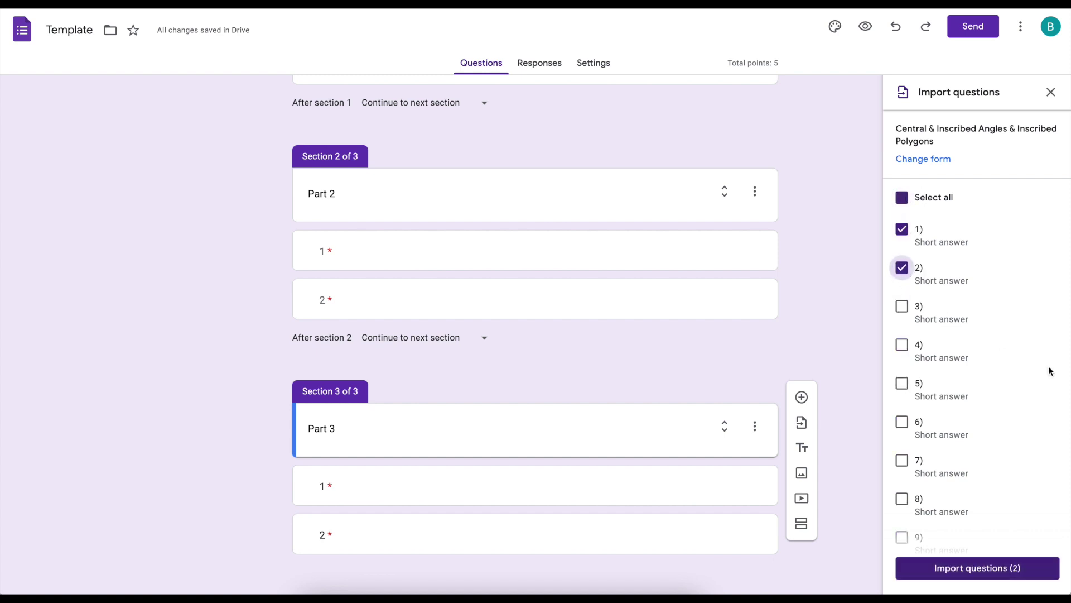
click(970, 578)
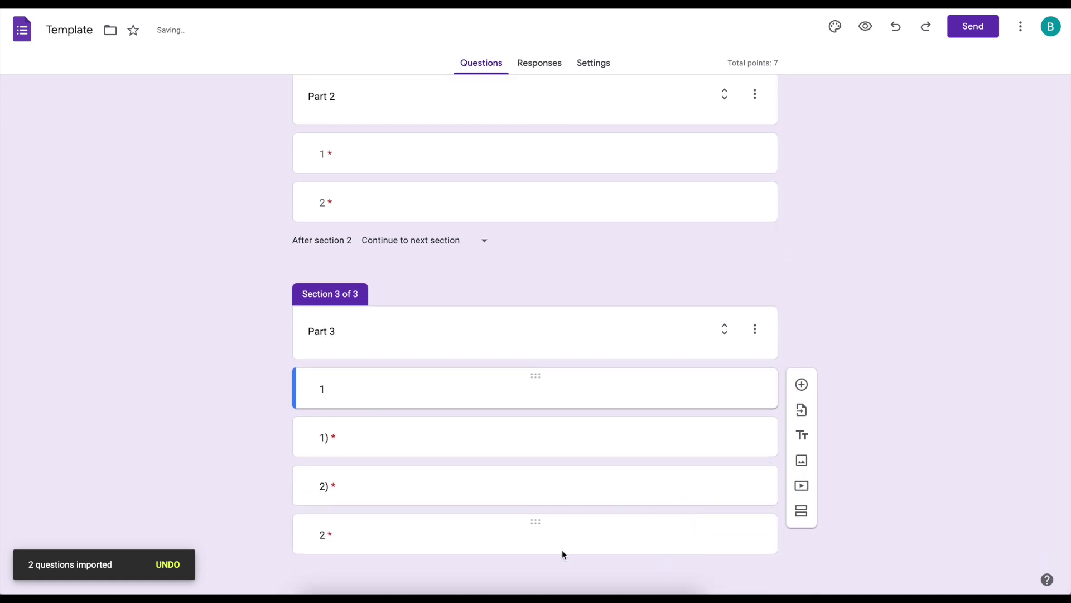
click(723, 336)
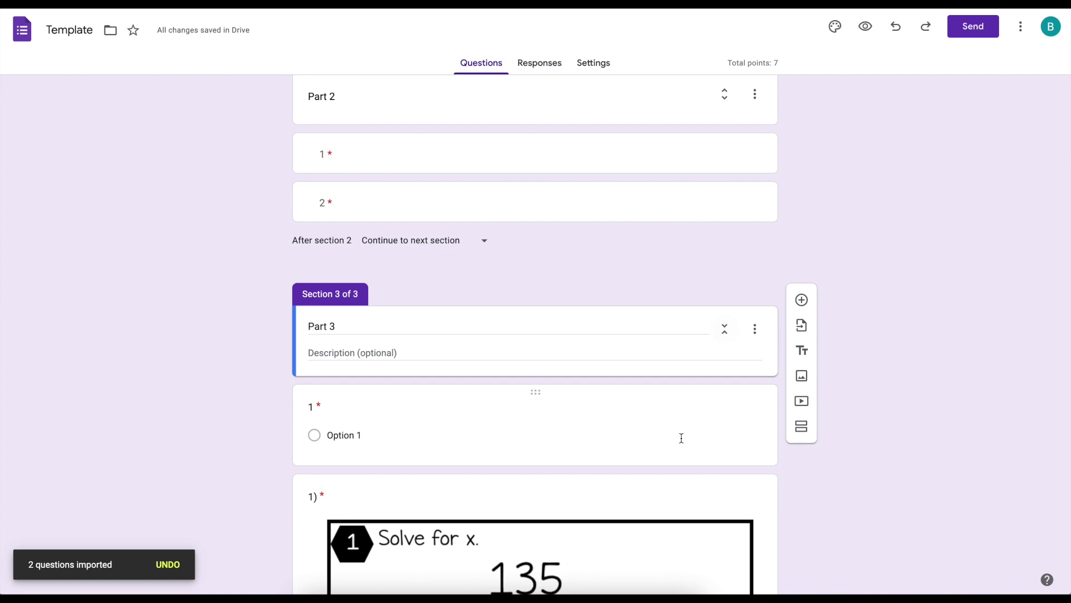
- Put the 2) card at the top of Part 3 and move the 1) card into Part 2 between questions 1 and 2
scroll(681, 437, down, 3)
scroll(548, 432, down, 10)
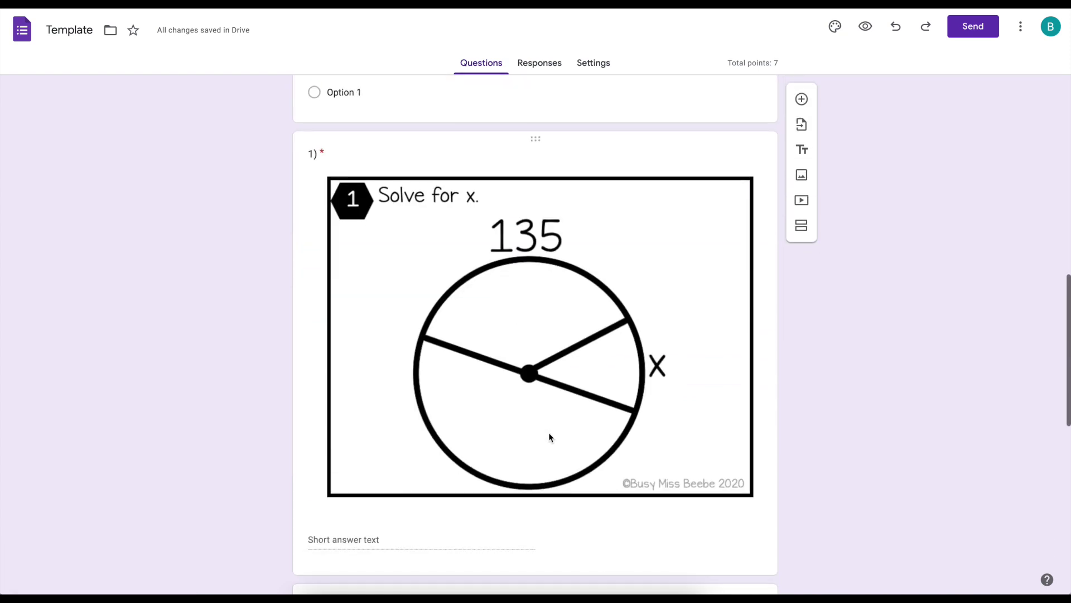
scroll(547, 431, up, 10)
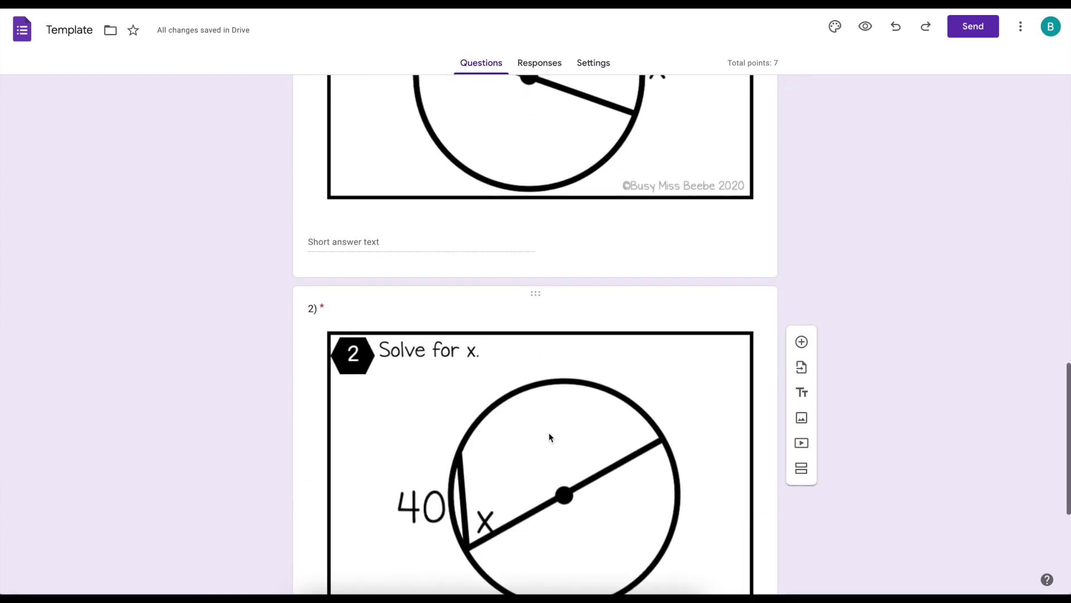
scroll(548, 432, down, 1)
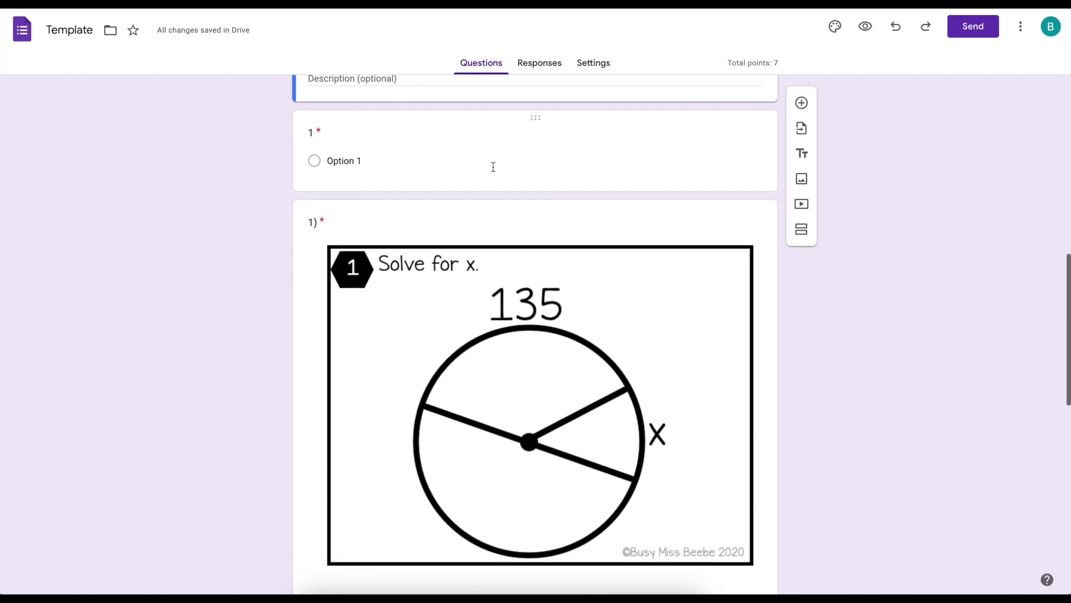
drag(540, 211, 538, 150)
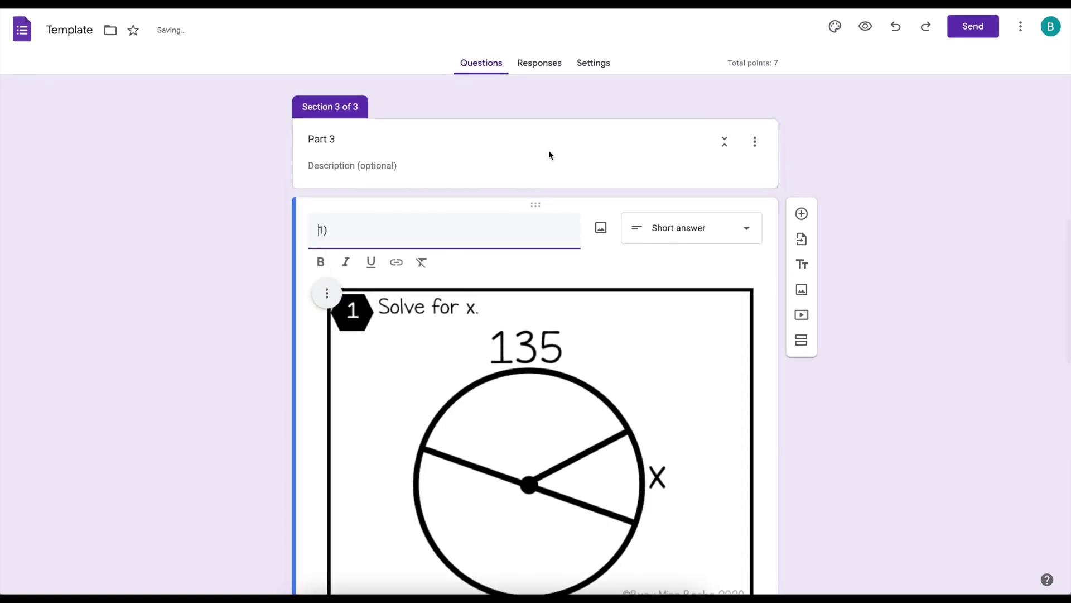
click(725, 147)
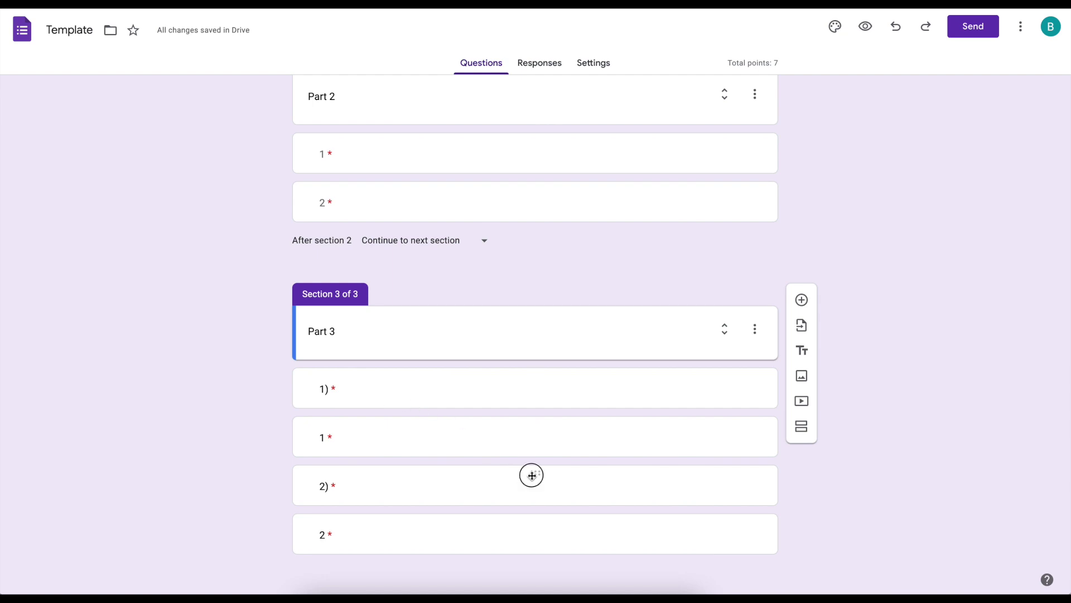
drag(531, 473, 531, 419)
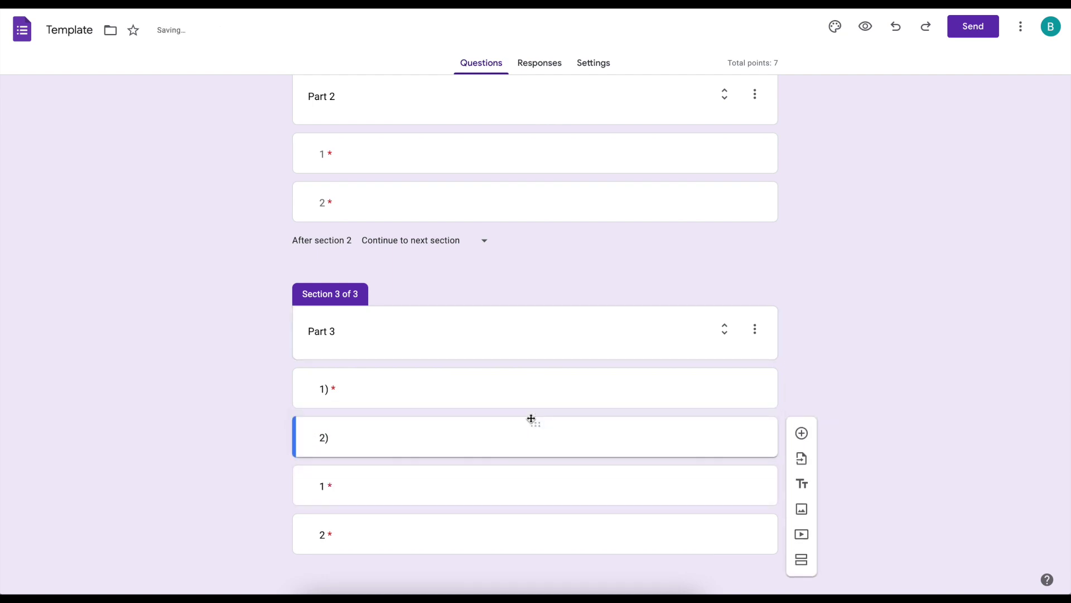
drag(535, 377, 539, 255)
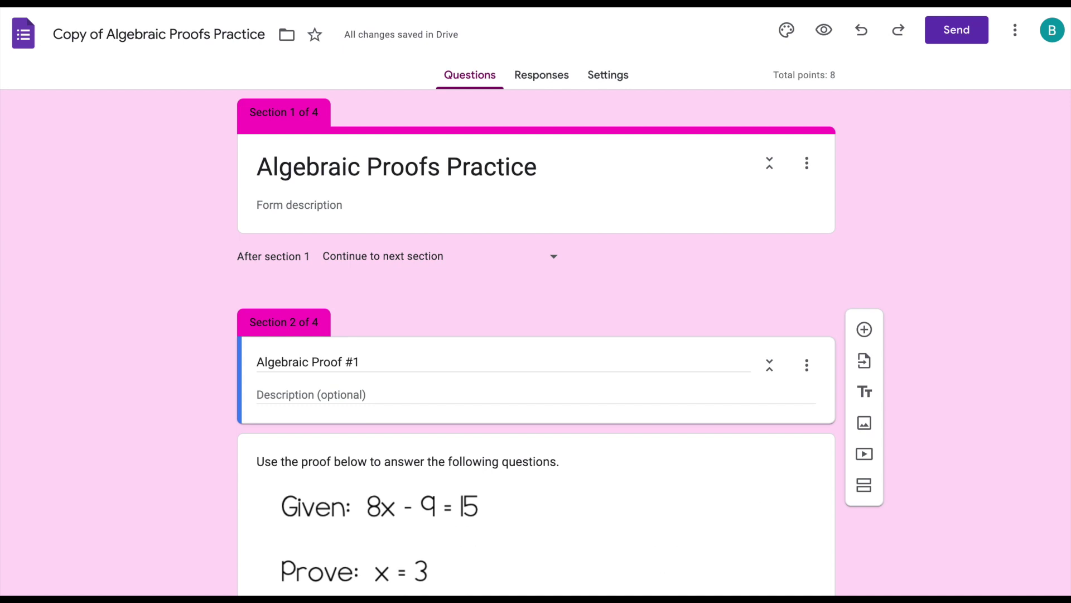
- Scroll through the Copy of Algebraic Proofs Practice form's four proof sections, then return to the top
scroll(536, 335, down, 6)
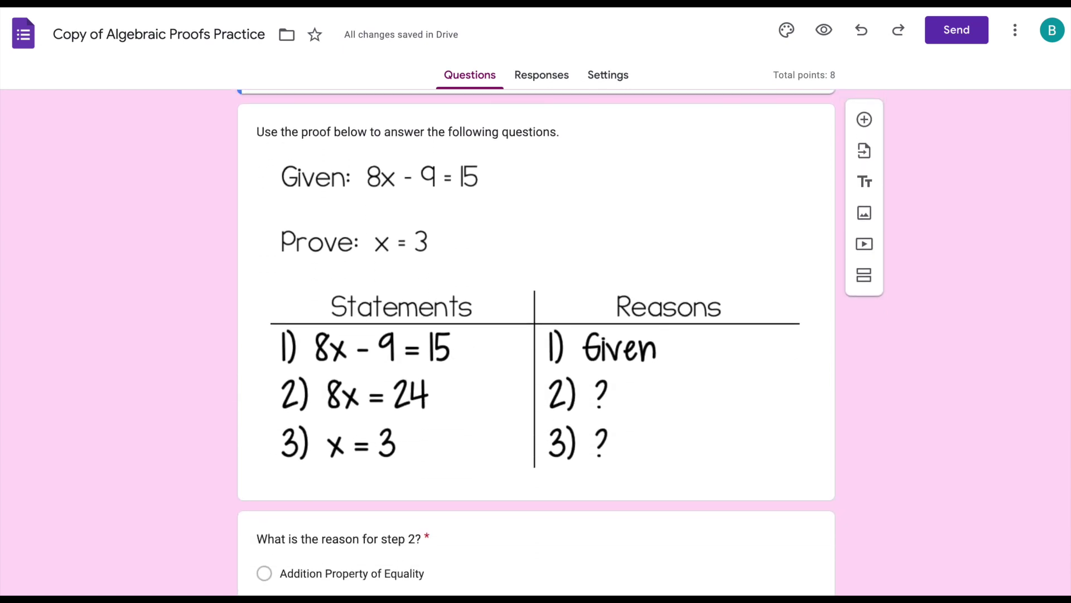
scroll(536, 334, down, 3)
scroll(536, 335, down, 10)
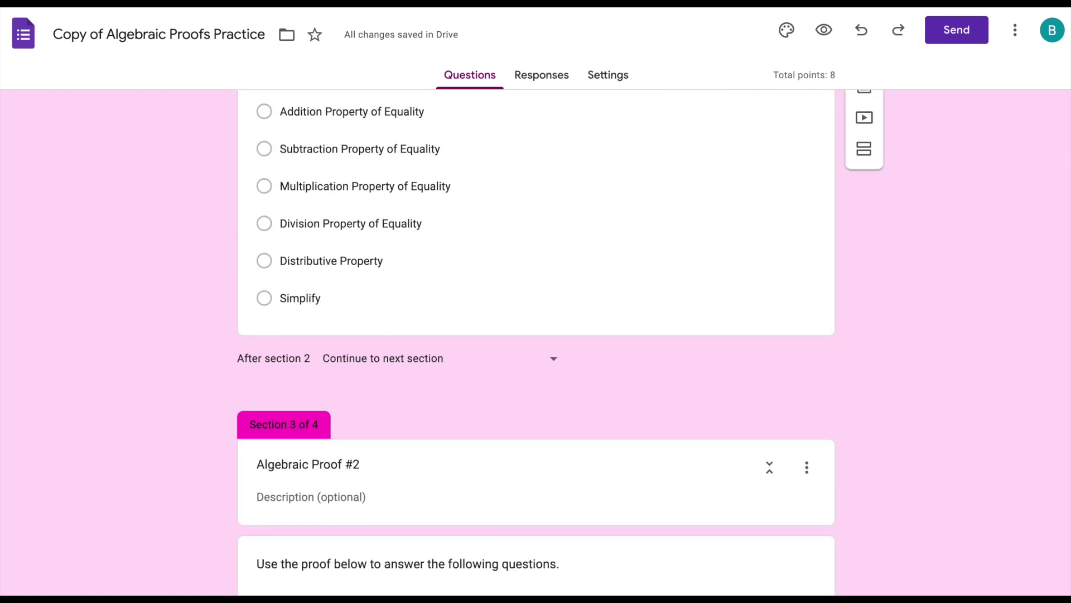
scroll(535, 335, down, 14)
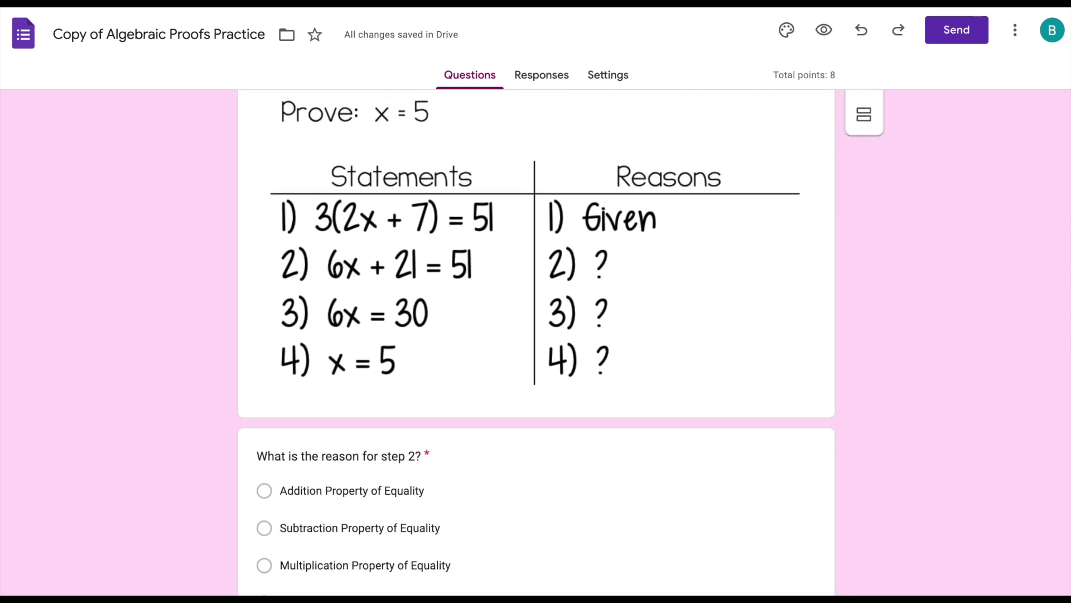
scroll(536, 335, down, 15)
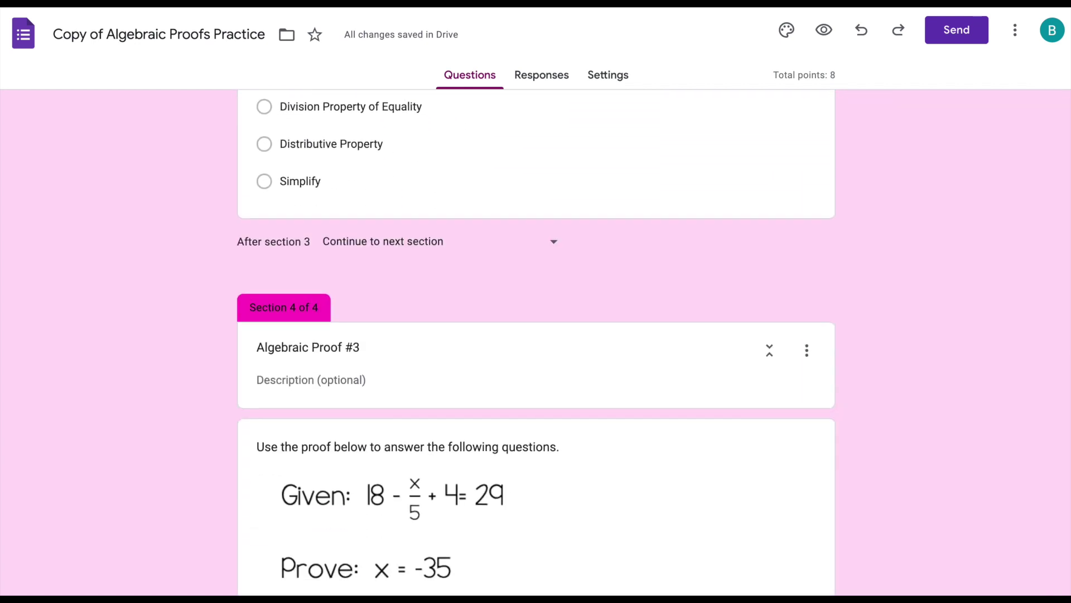
scroll(536, 335, up, 5)
scroll(535, 335, up, 15)
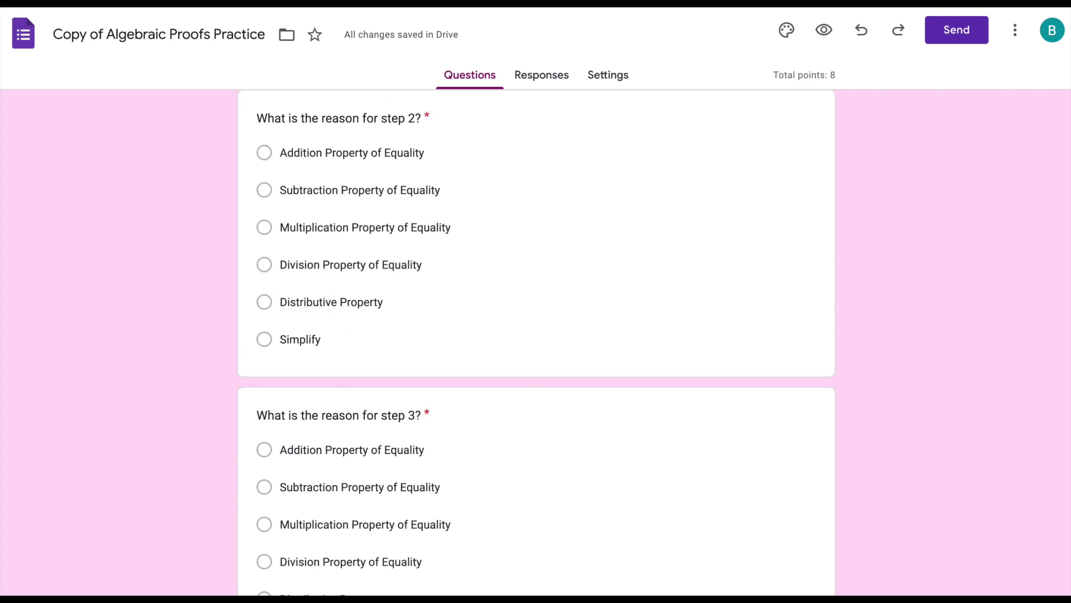
scroll(536, 335, up, 10)
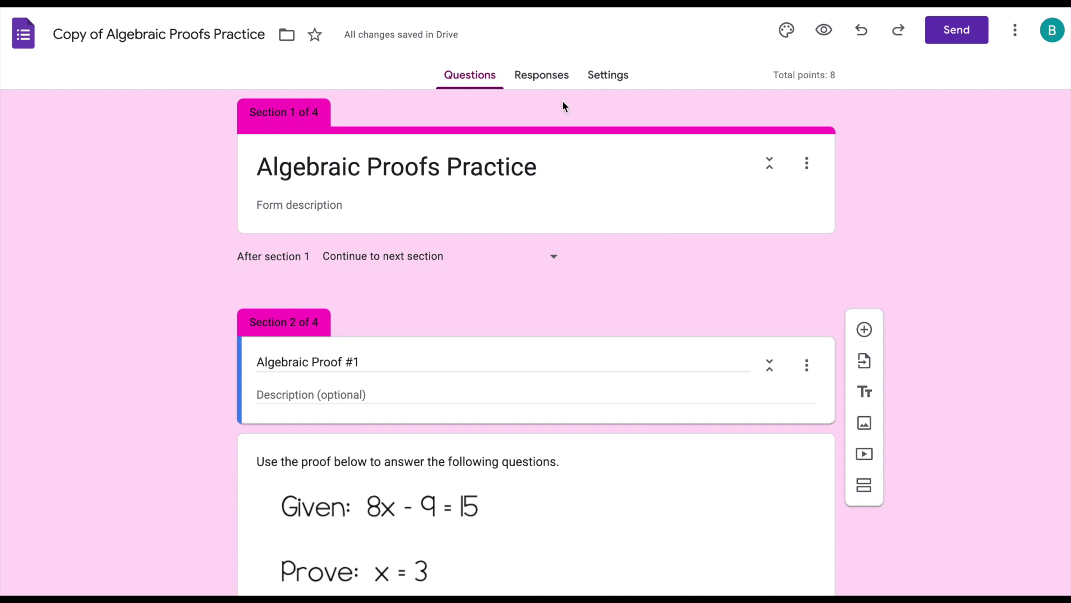
click(542, 78)
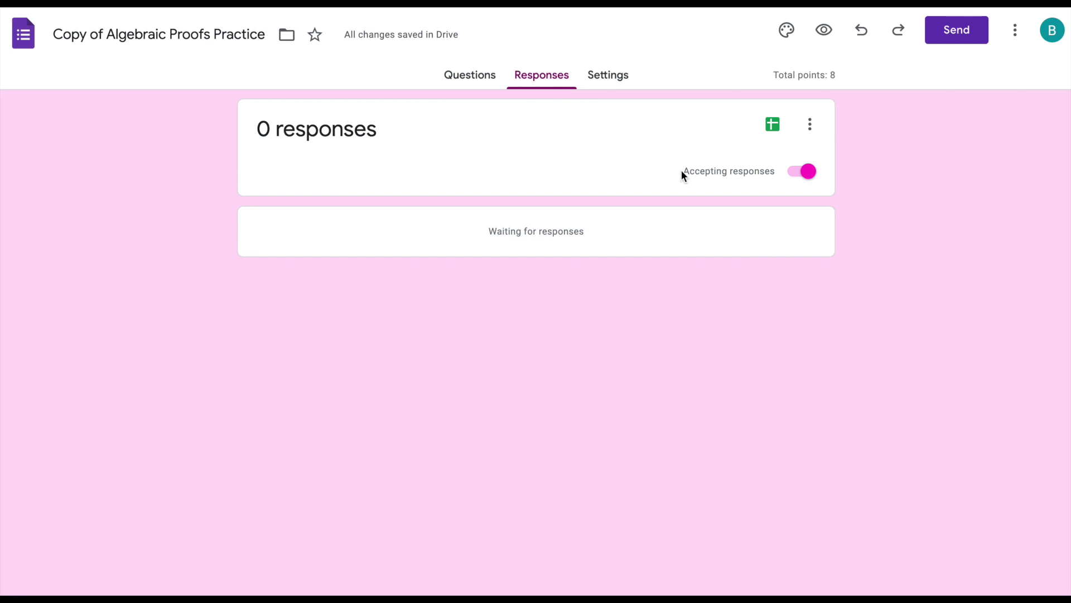
click(804, 174)
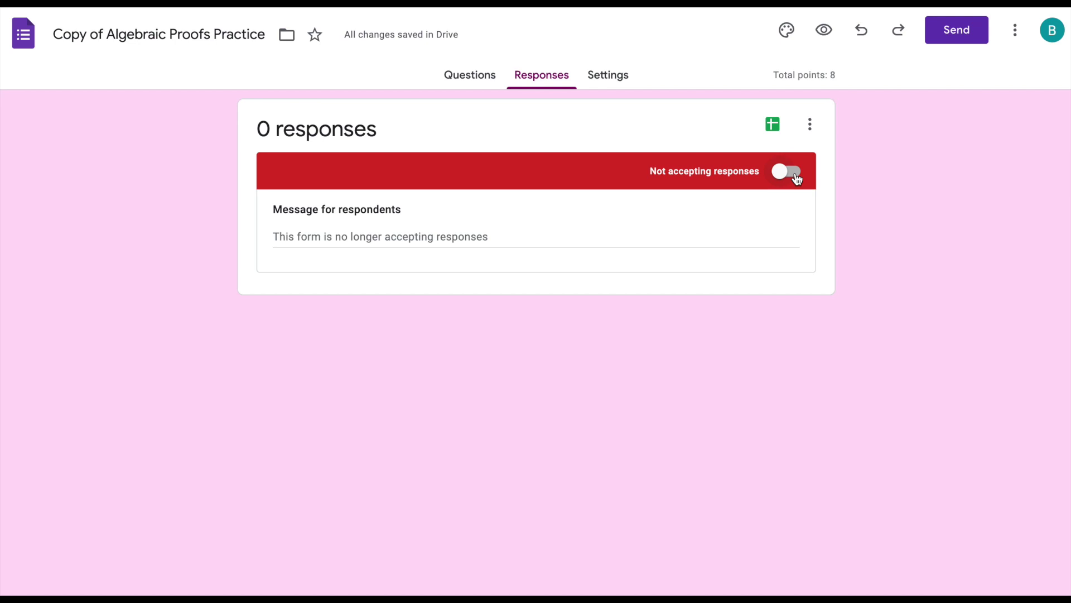
click(786, 172)
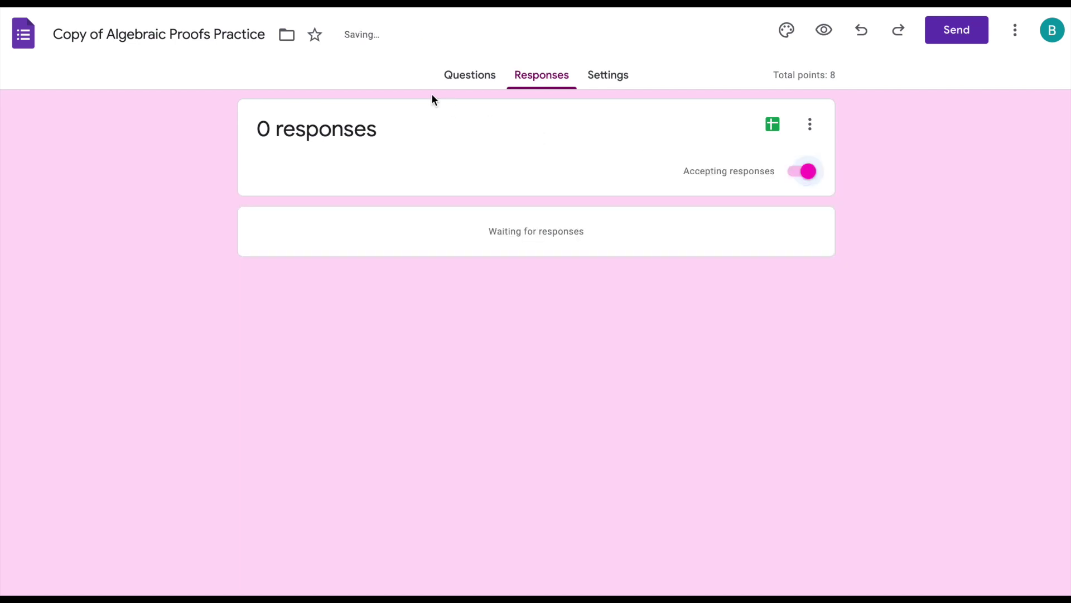
click(458, 78)
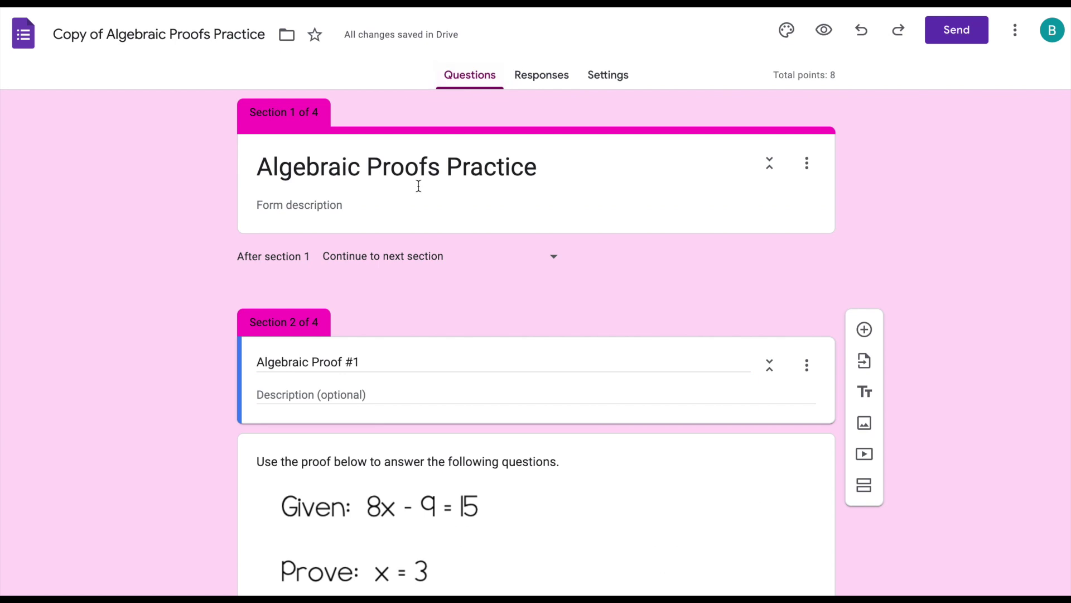
- Add an 'Enter the password:' question directly below the form title card
click(576, 157)
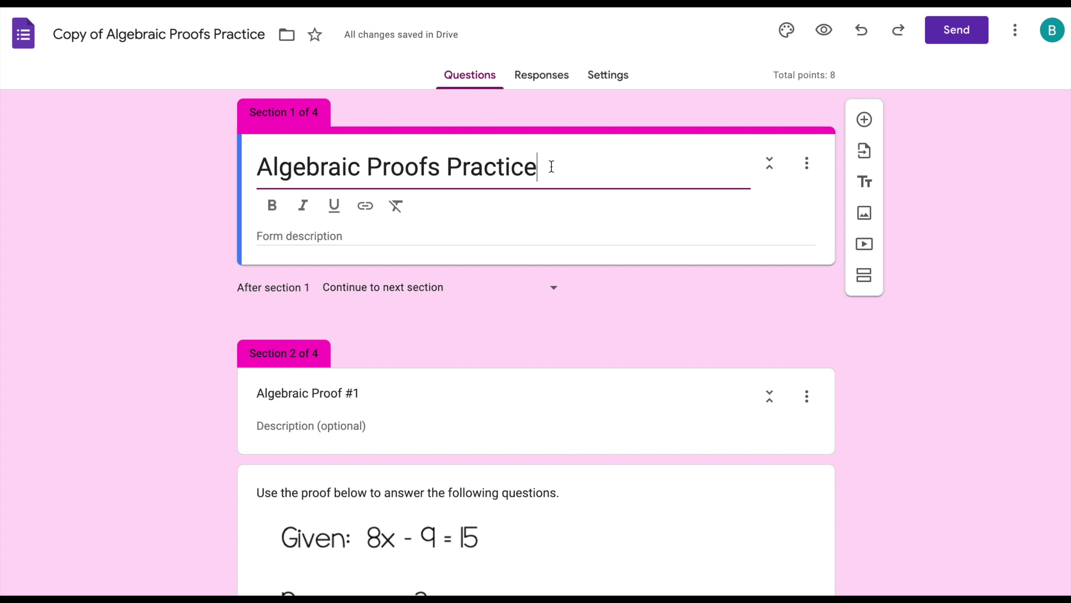
click(865, 119)
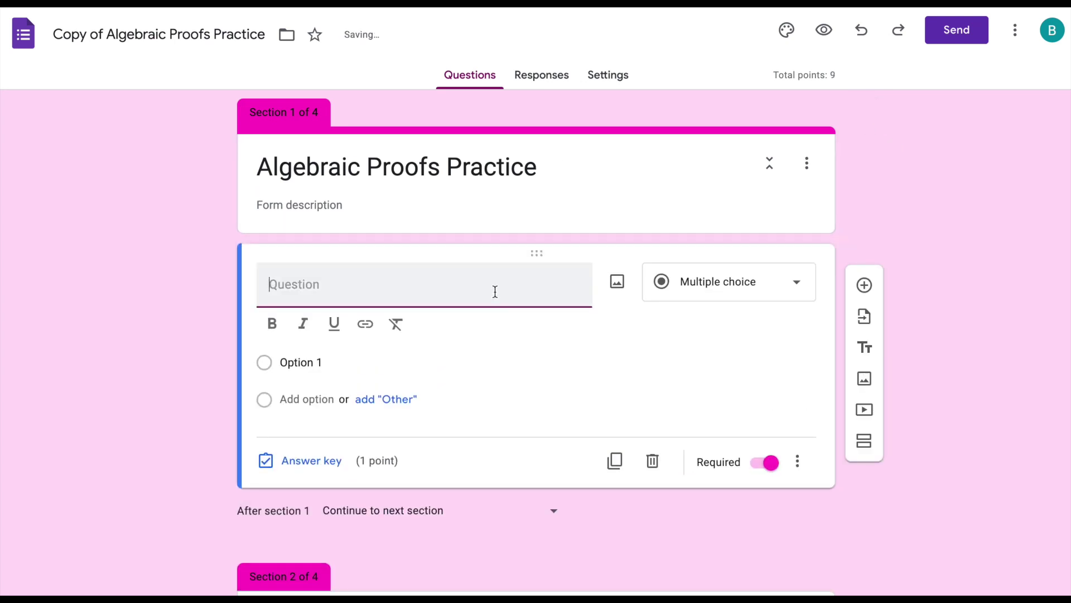
text(Enter the password:)
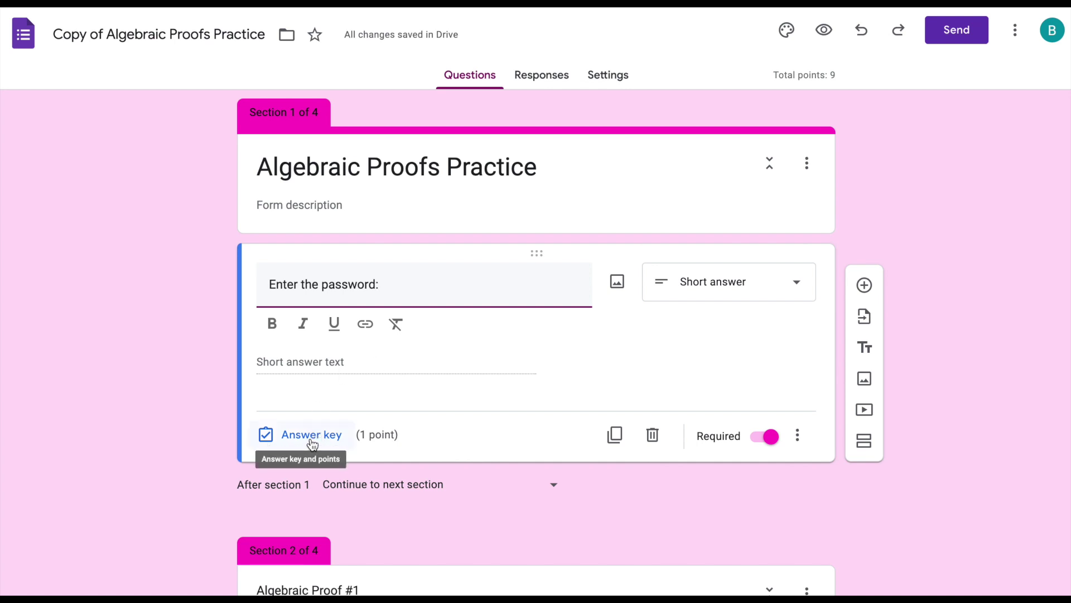
click(798, 436)
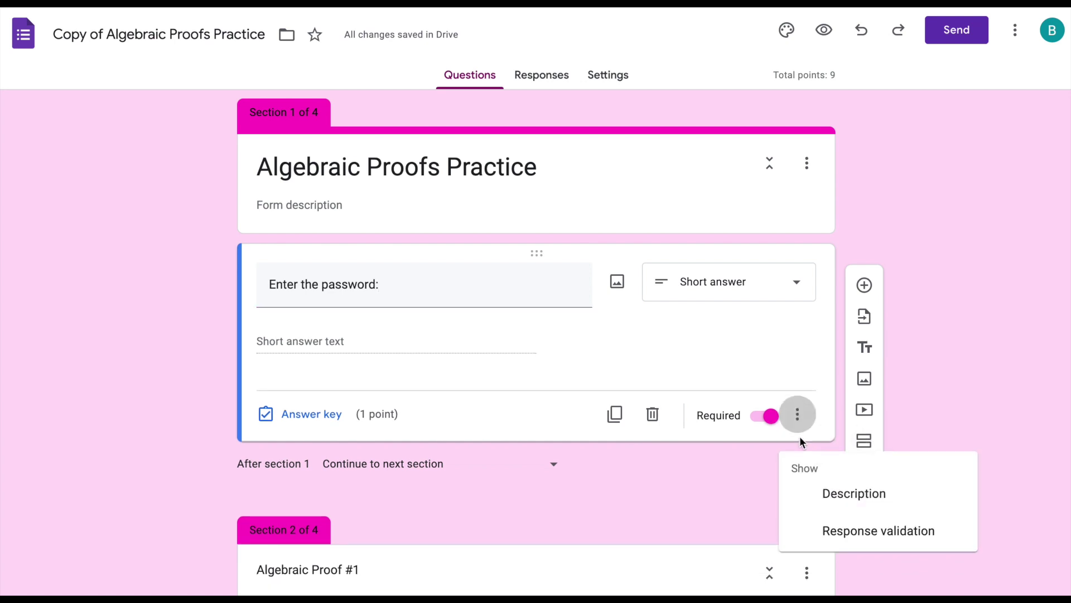
- Require text answers containing the password, with error 'You need the password to open this form', then preview
click(853, 536)
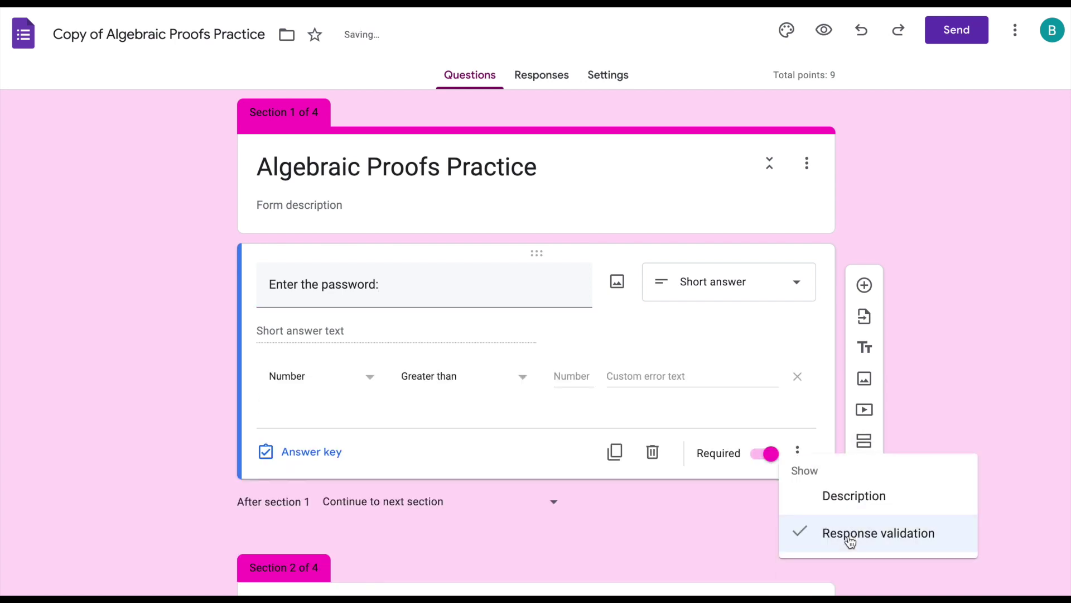
click(336, 386)
click(340, 419)
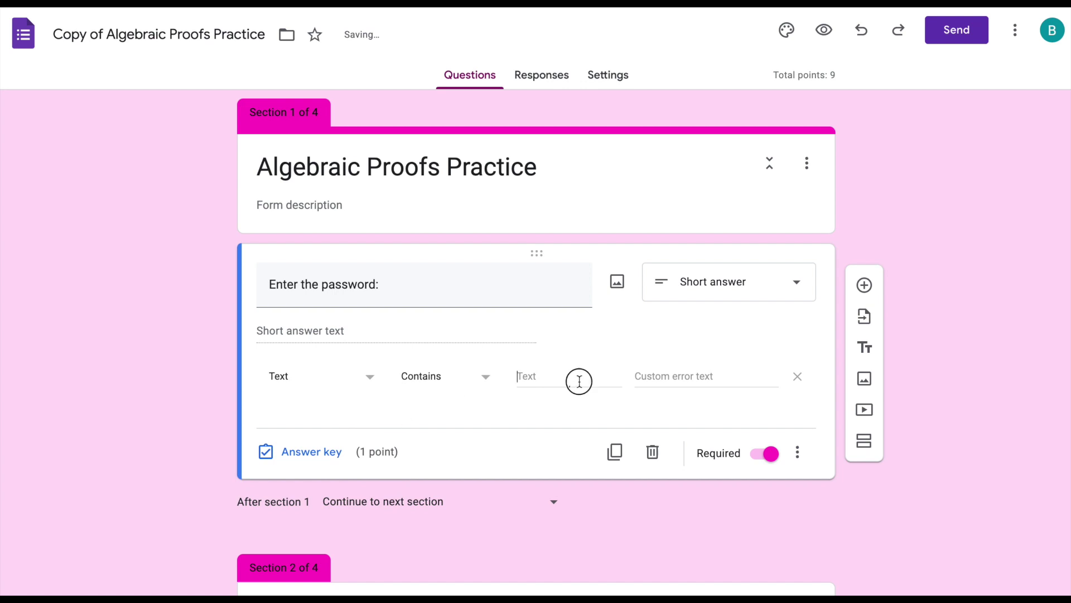
click(579, 382)
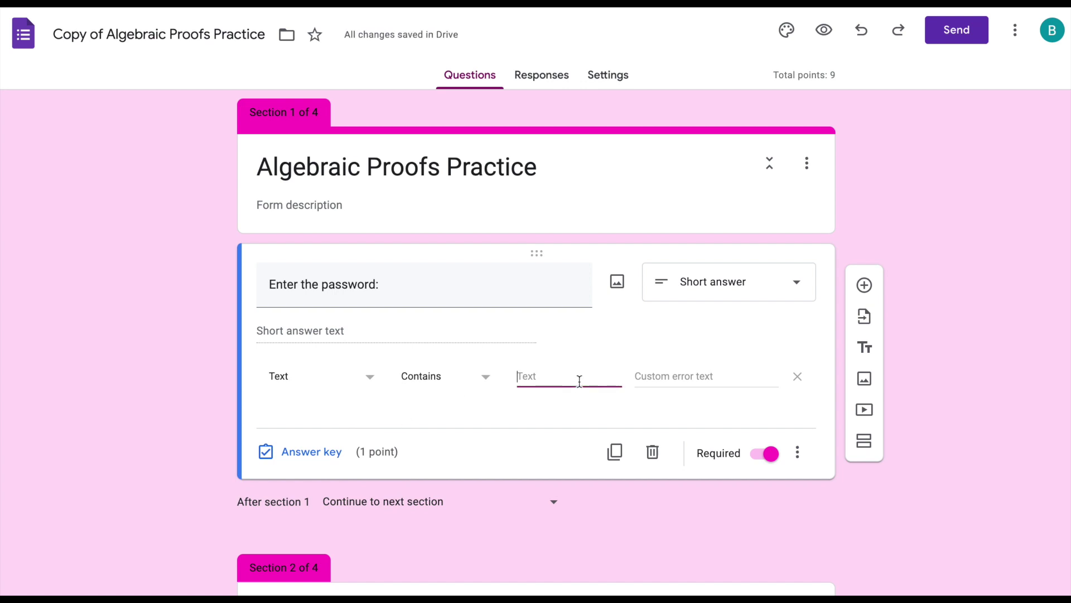
key(Tab)
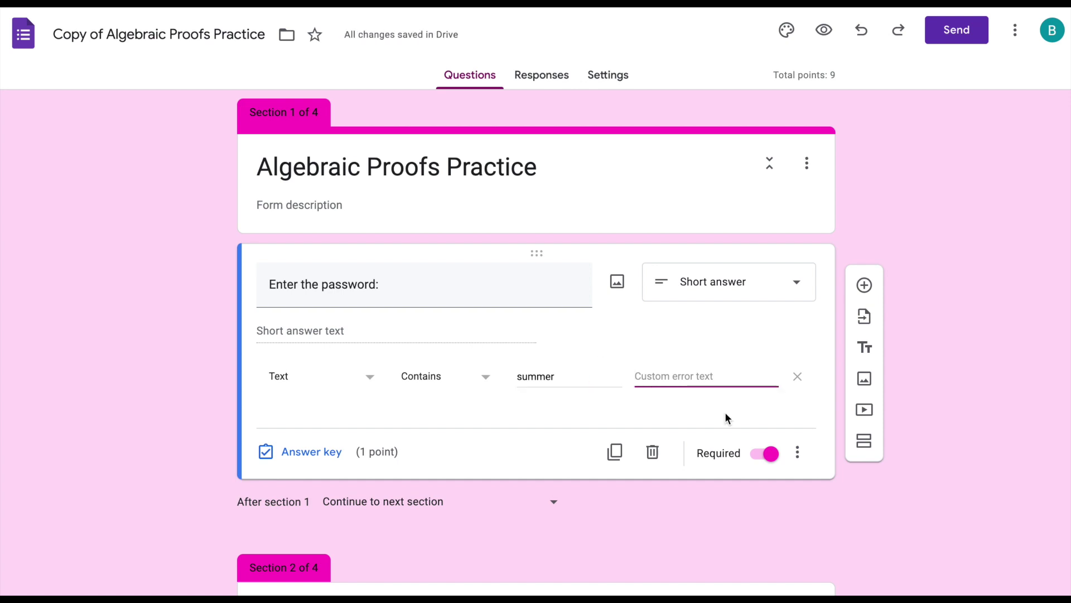
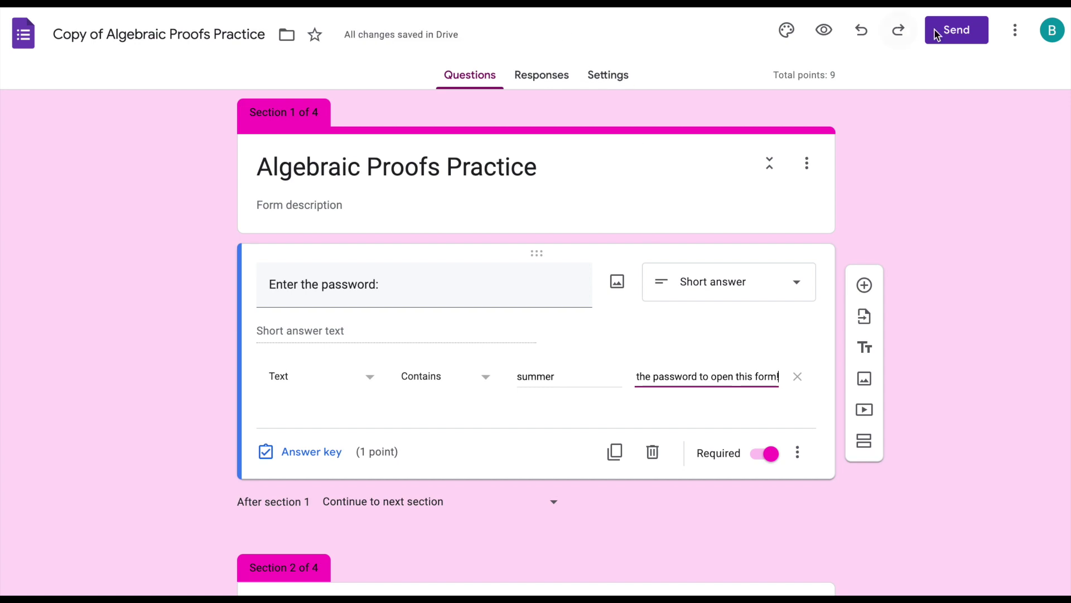
click(824, 29)
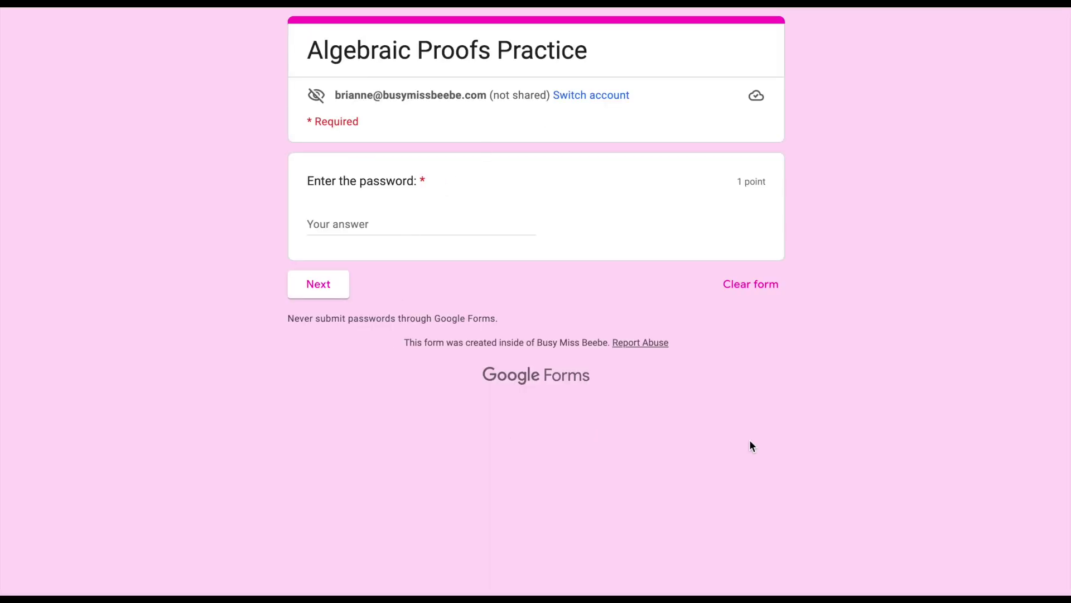
- In the preview, enter a wrong password to see the error, then the correct one to reach Algebraic Proof #1
click(384, 226)
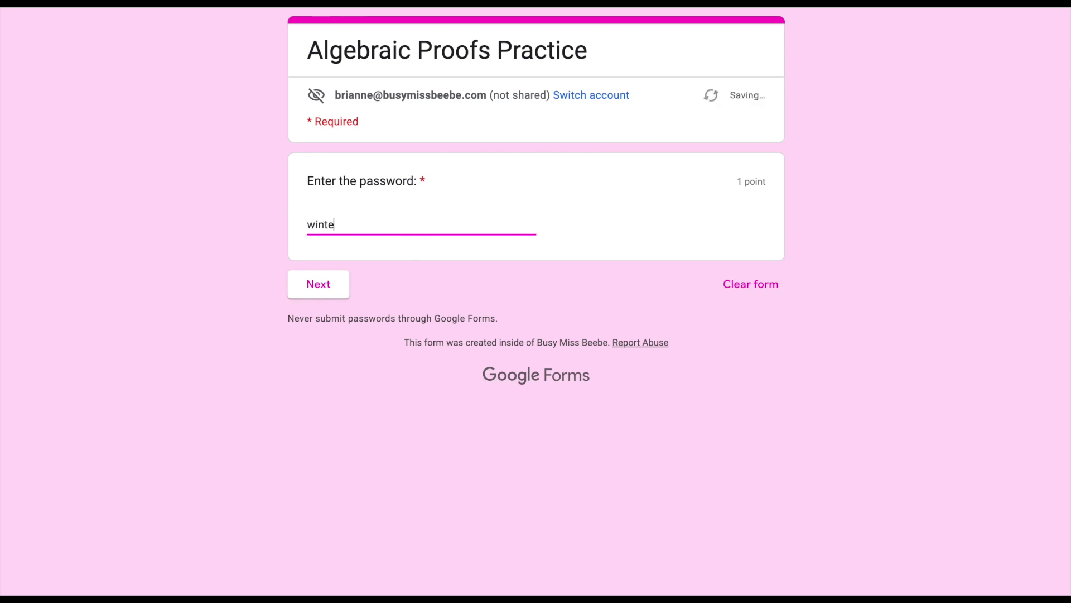
click(455, 283)
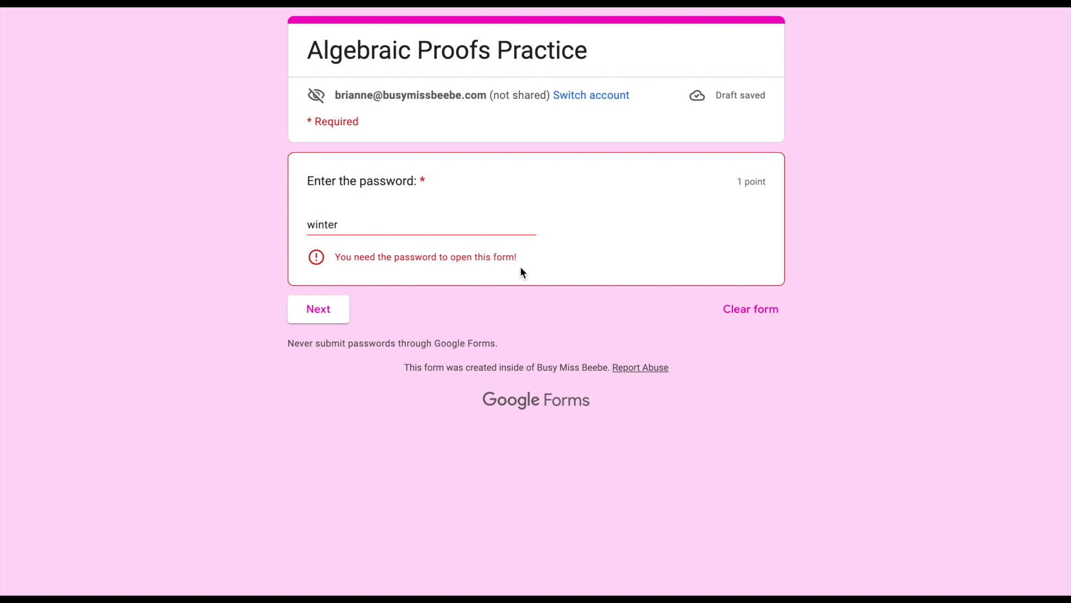
drag(307, 225, 337, 229)
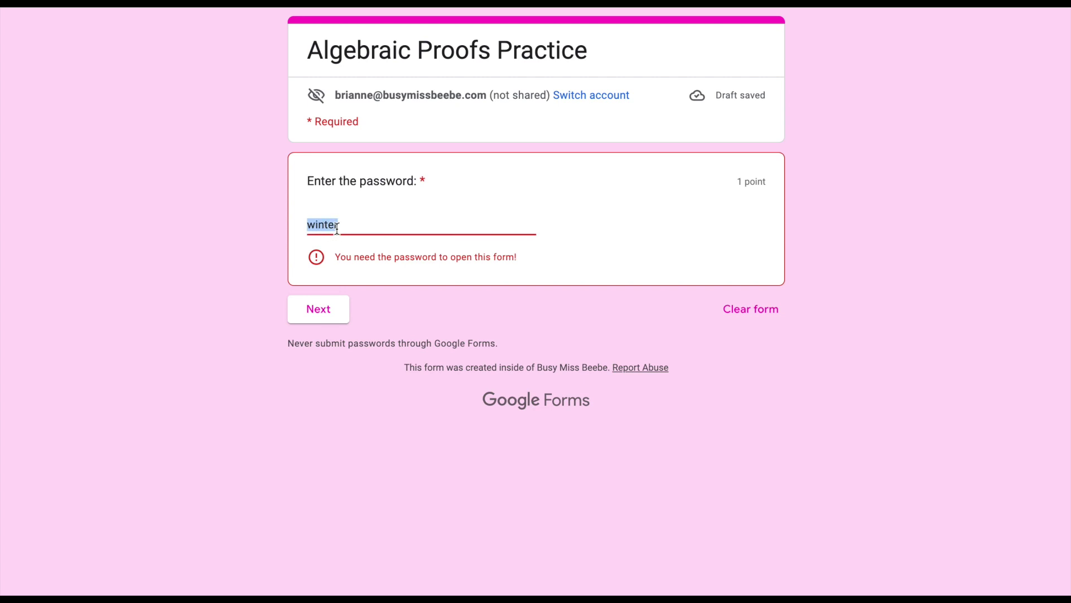
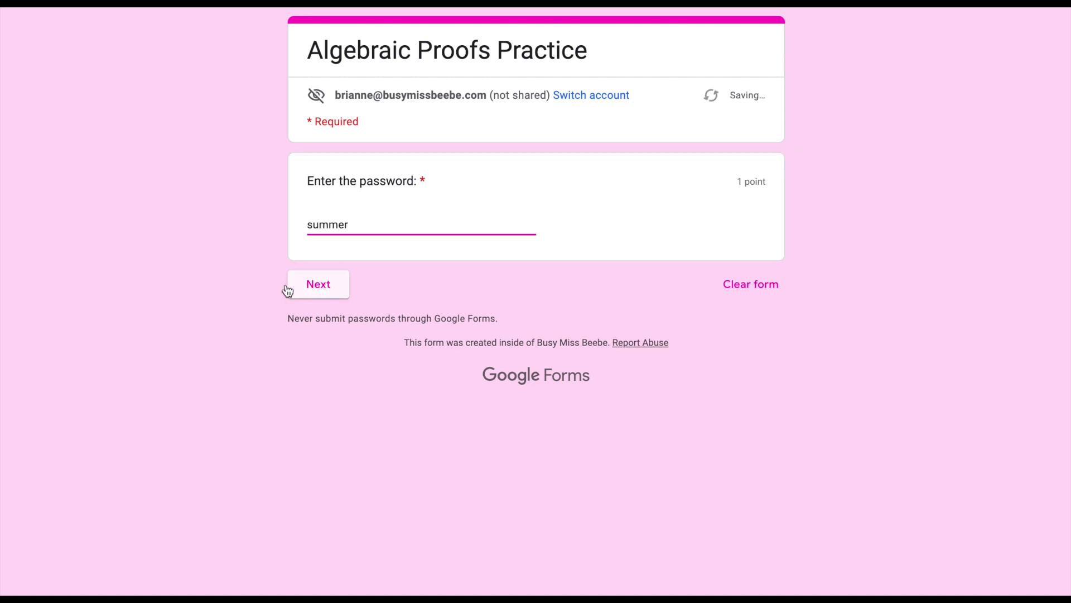
click(328, 285)
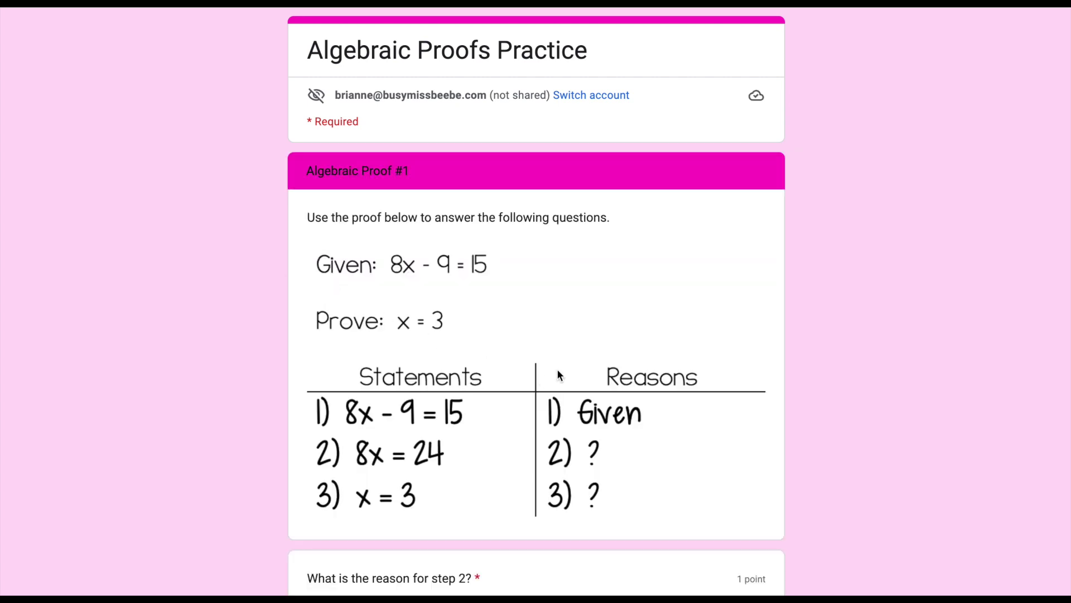
scroll(557, 371, down, 9)
scroll(557, 371, up, 9)
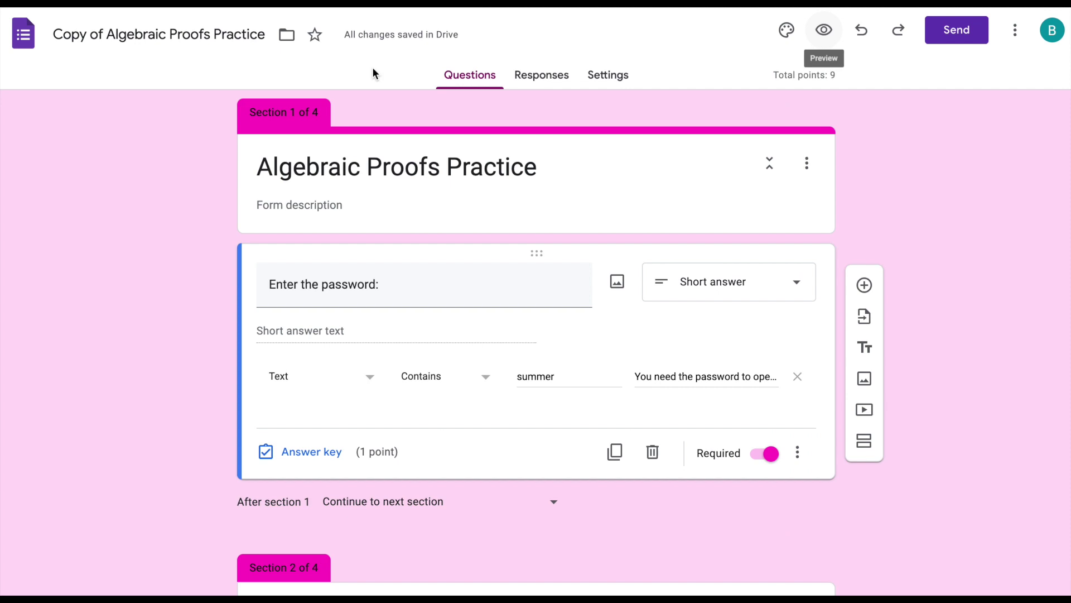
- Set the password question to 0 points in its answer key, bringing the quiz total to 8
click(310, 453)
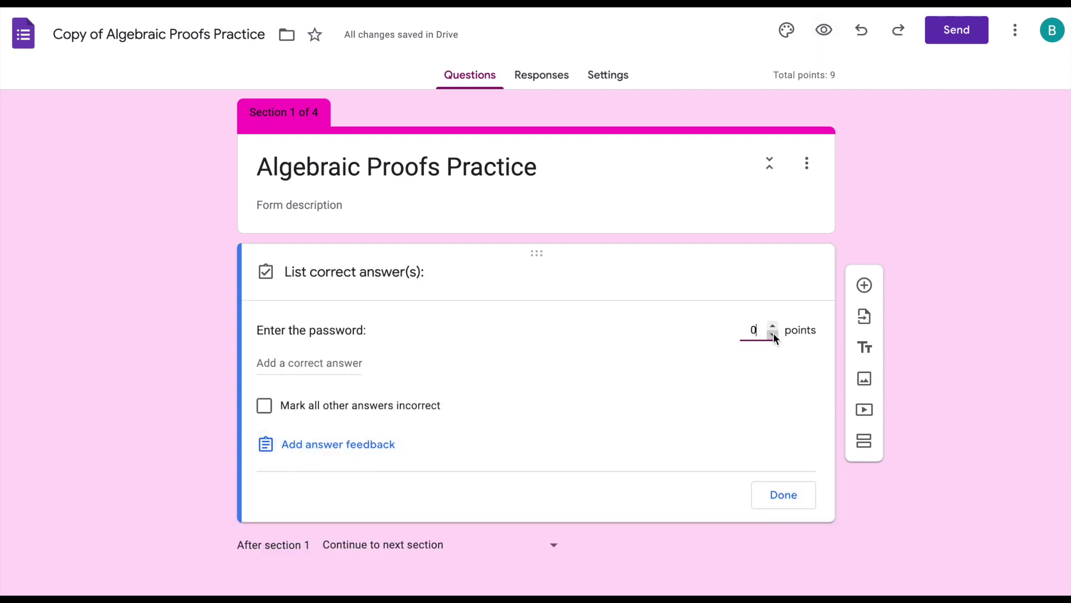
click(784, 496)
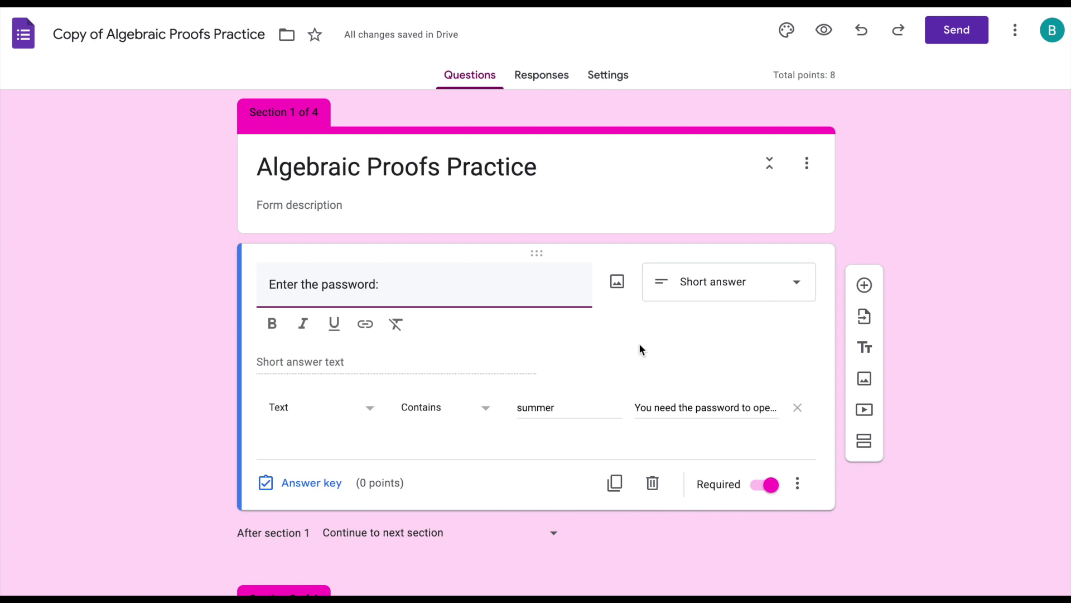
click(645, 408)
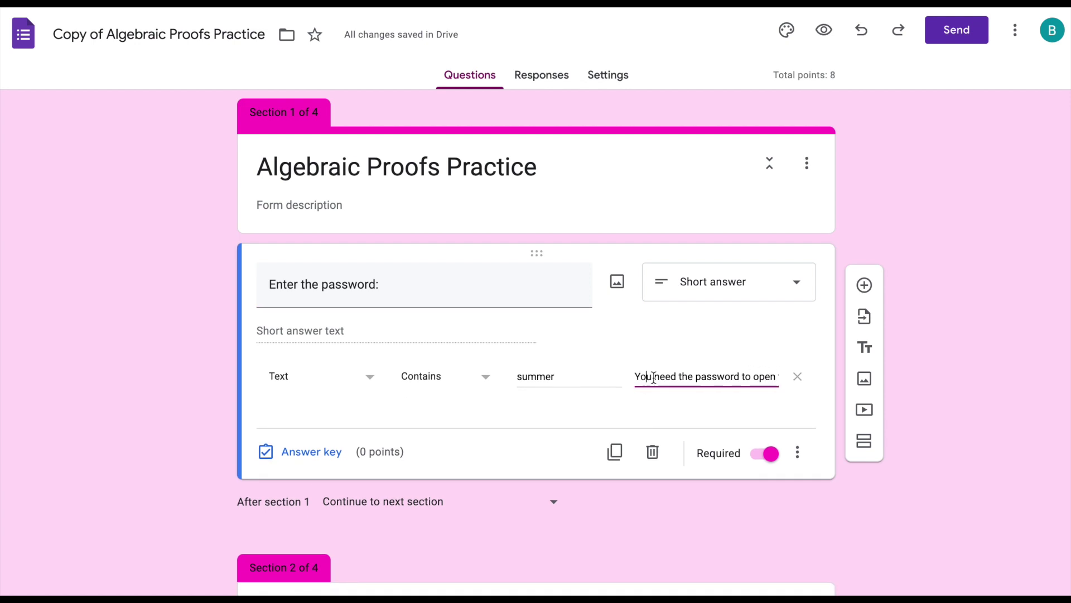
- Delete the custom error text, then check in preview that a wrong password is still rejected
triple_click(656, 376)
key(BackSpace)
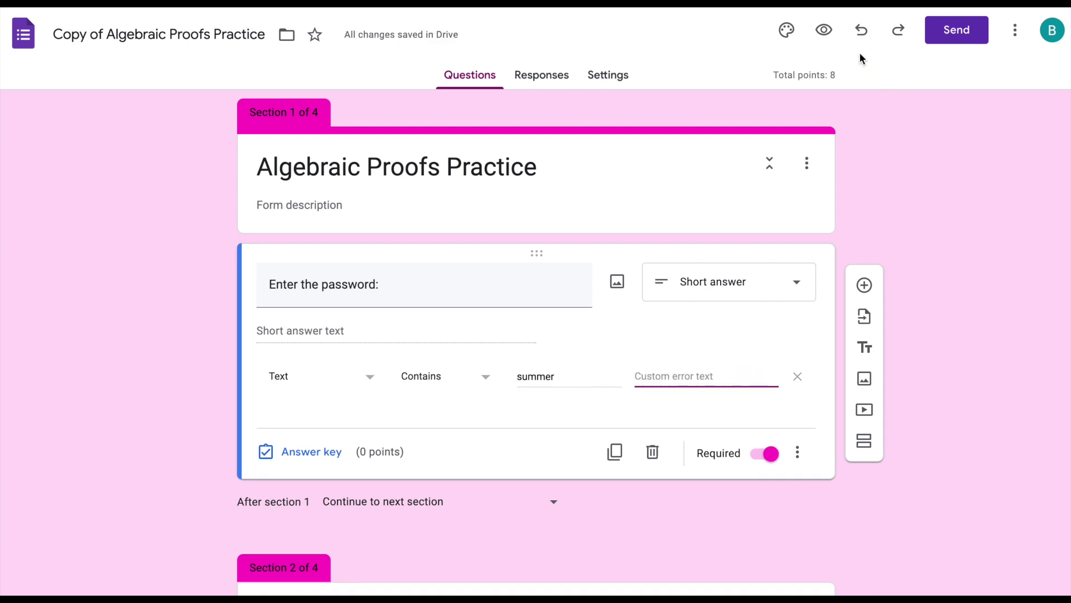
click(824, 30)
click(395, 229)
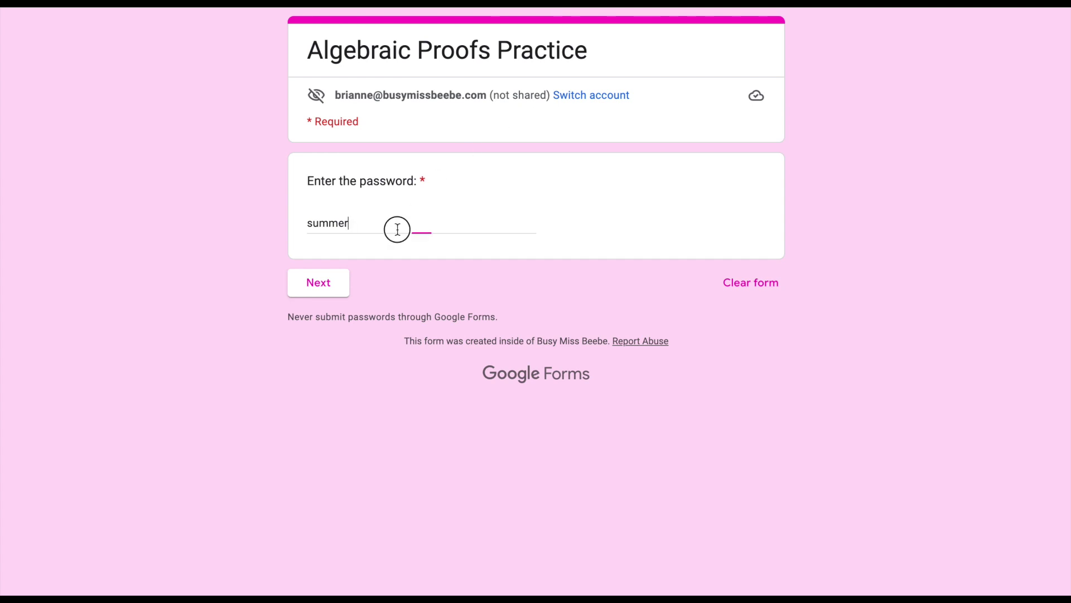
double_click(335, 217)
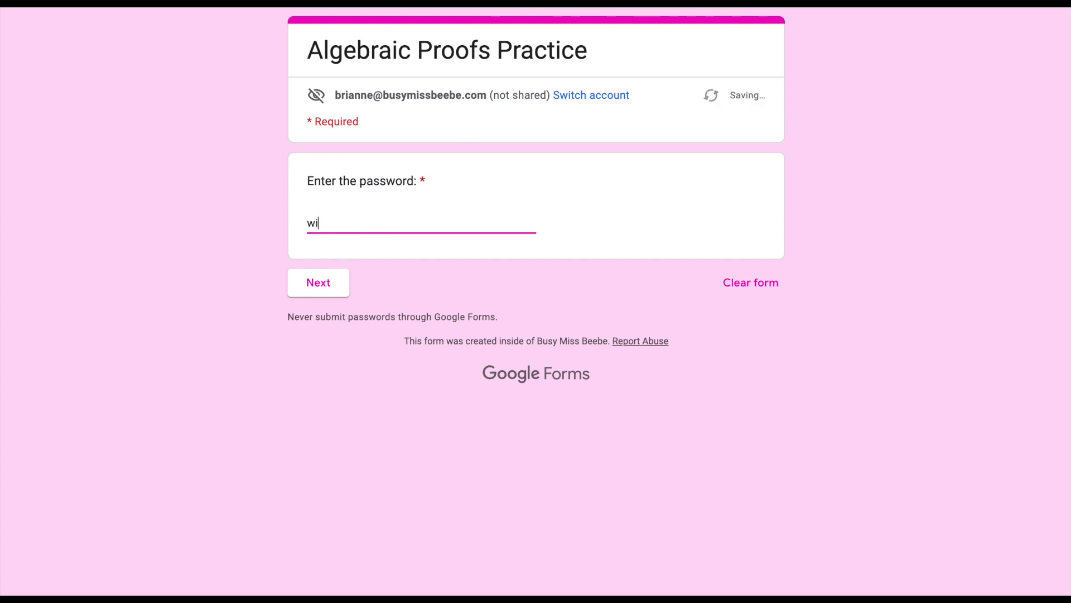
click(447, 284)
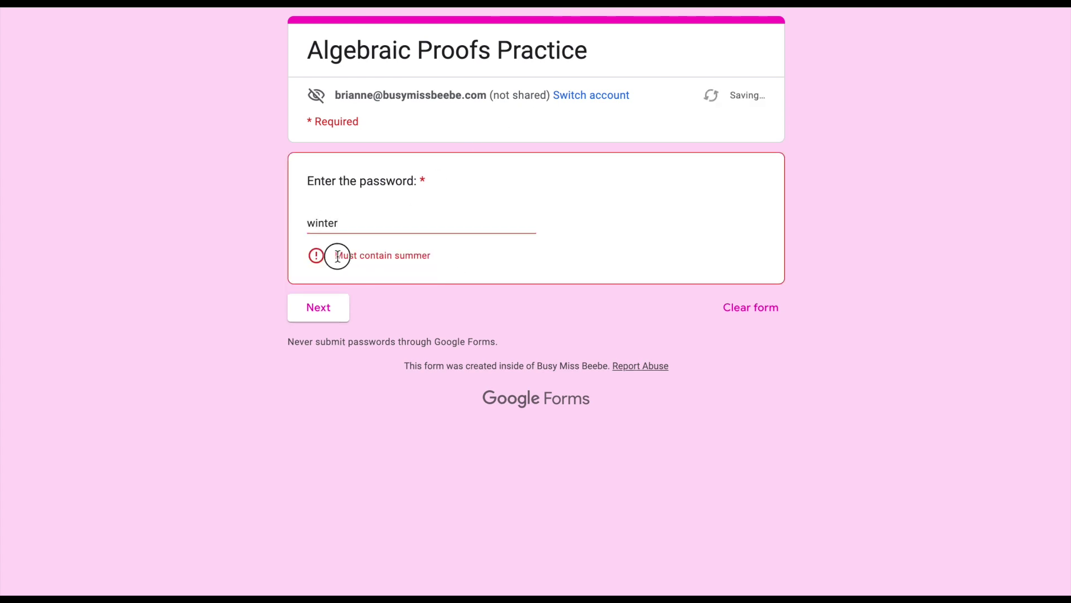
drag(337, 255, 464, 258)
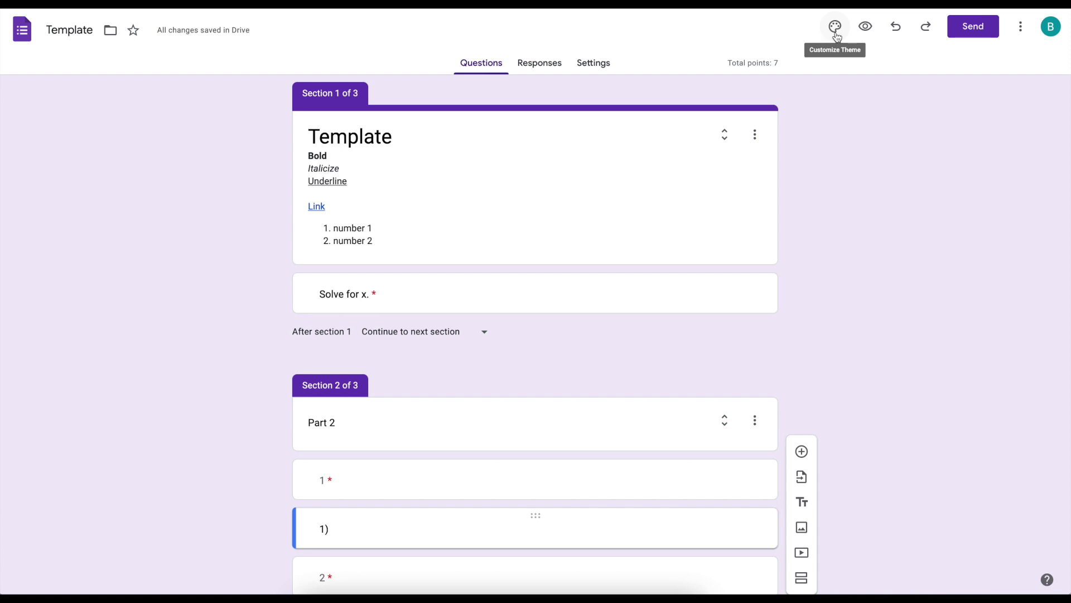
- Set the theme's header font to Staatliches and the question font to Arima Madurai
click(836, 37)
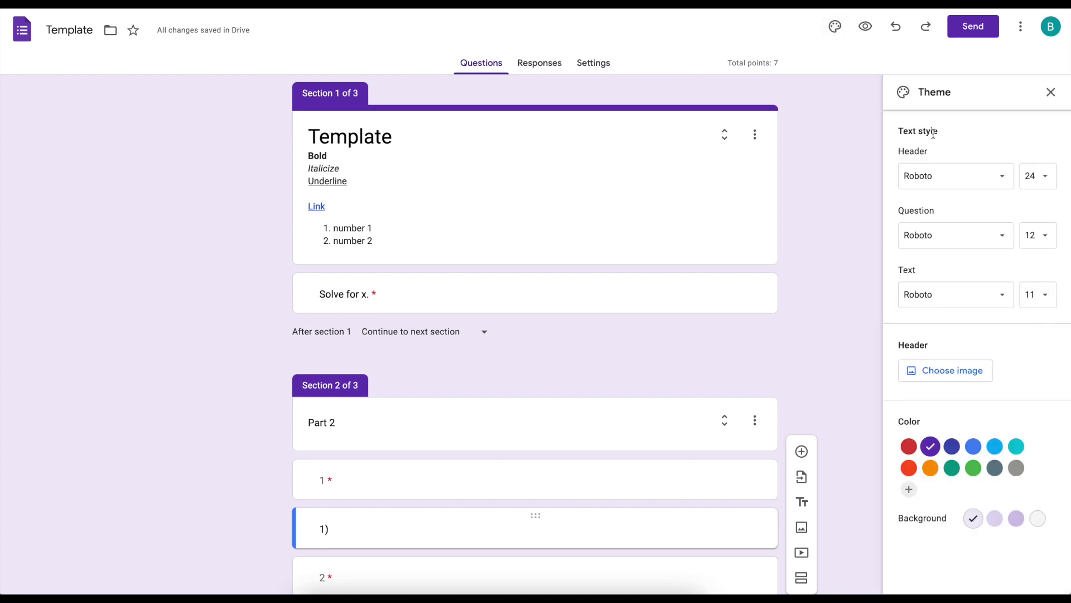
drag(939, 134, 893, 137)
click(1007, 176)
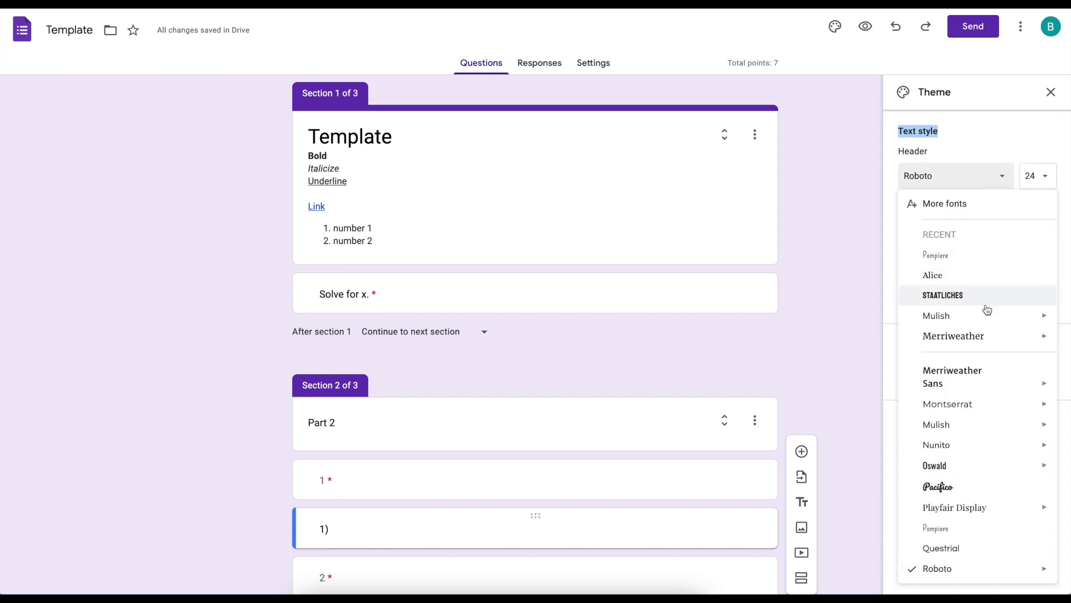
click(987, 300)
click(975, 237)
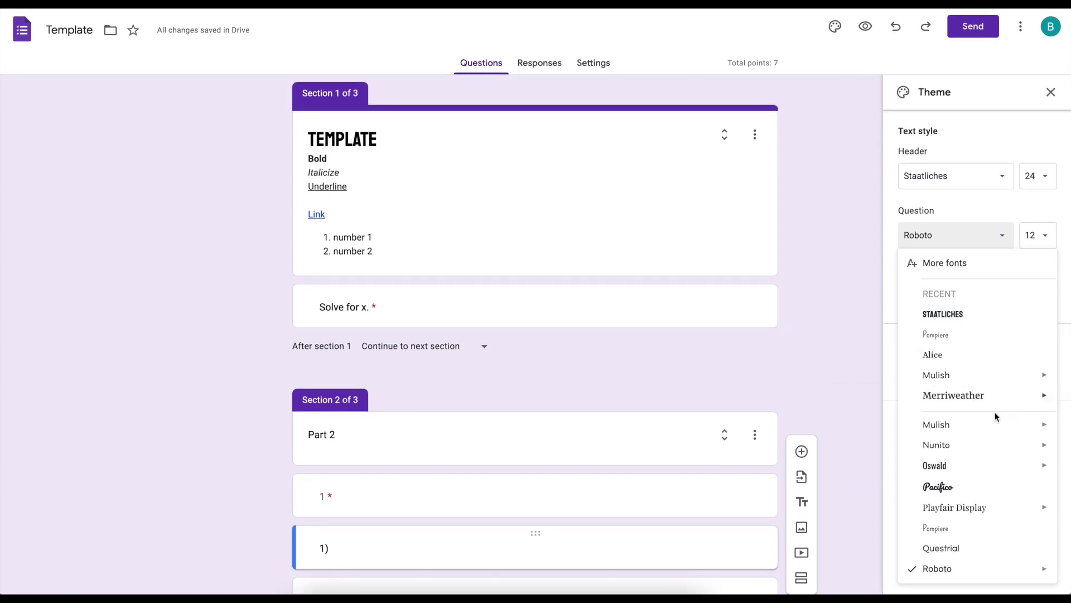
scroll(985, 494, up, 5)
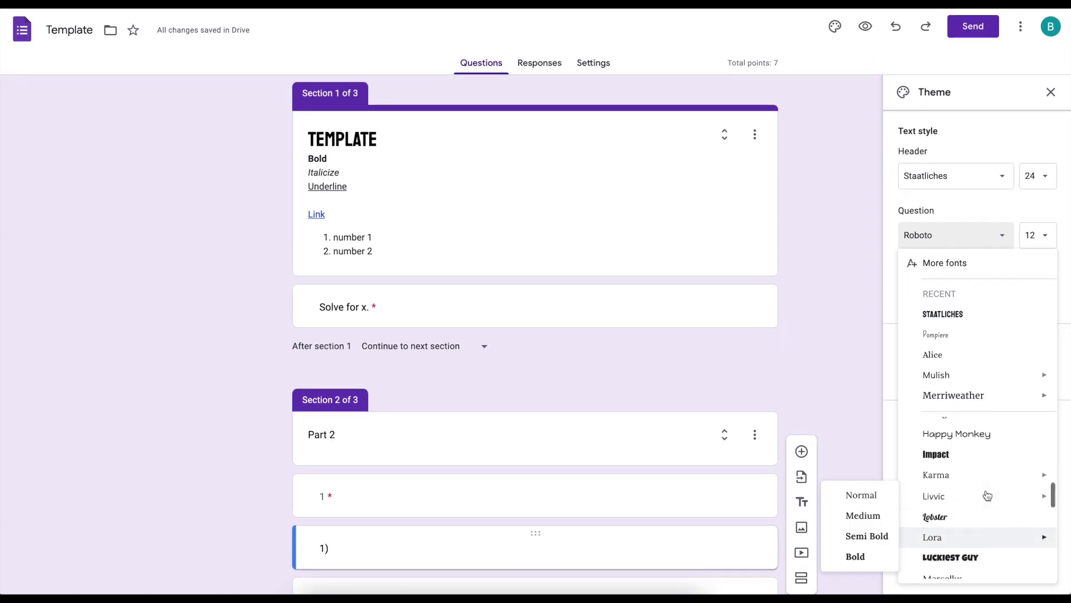
scroll(988, 494, up, 8)
scroll(987, 494, down, 1)
mouse_move(963, 448)
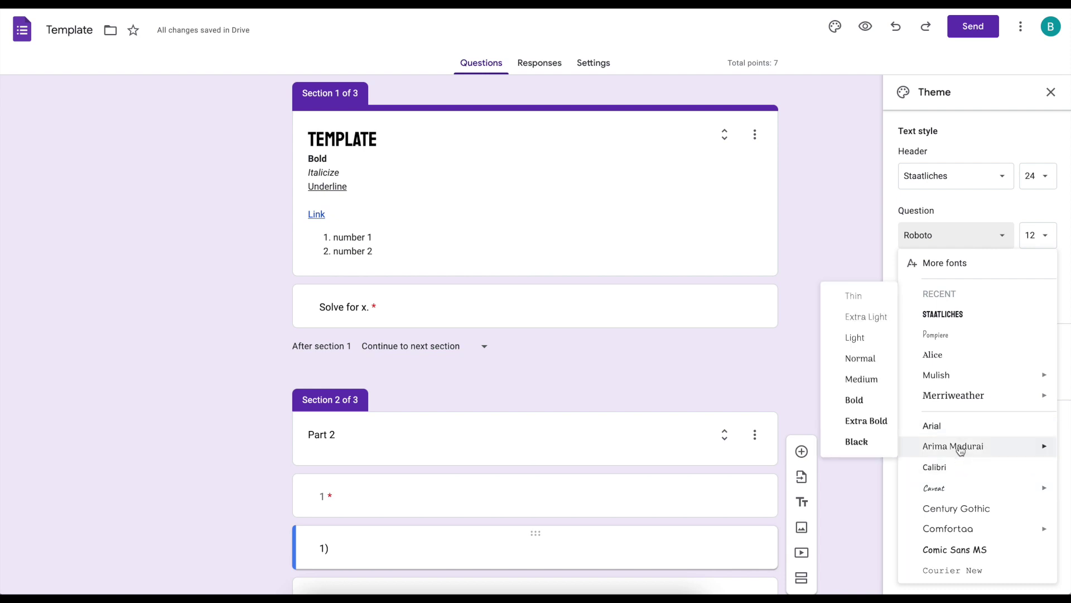
click(961, 449)
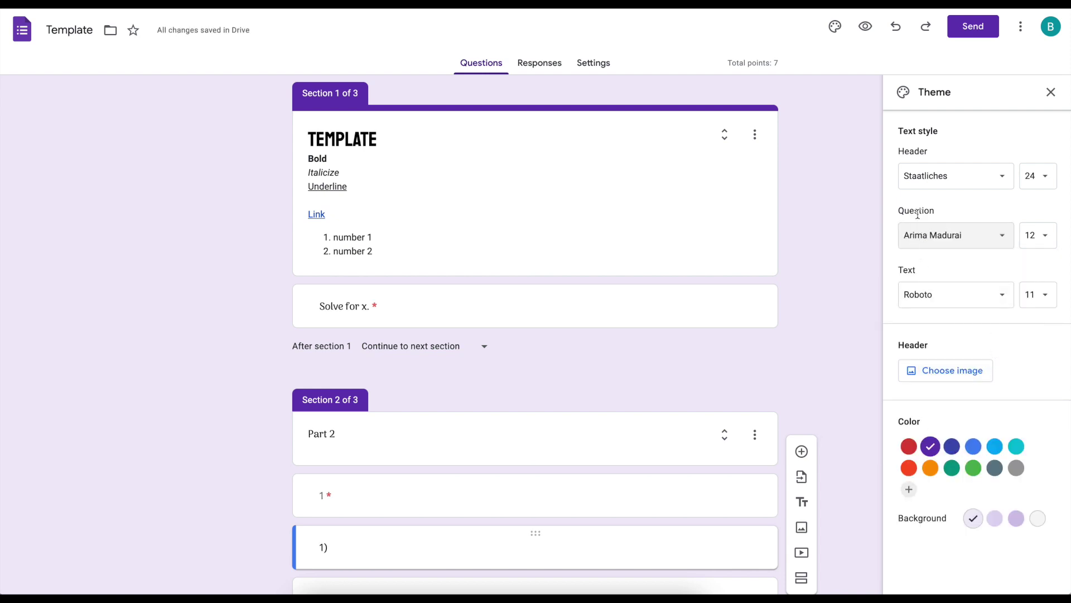
- Set the body text font to Livvic
click(1011, 299)
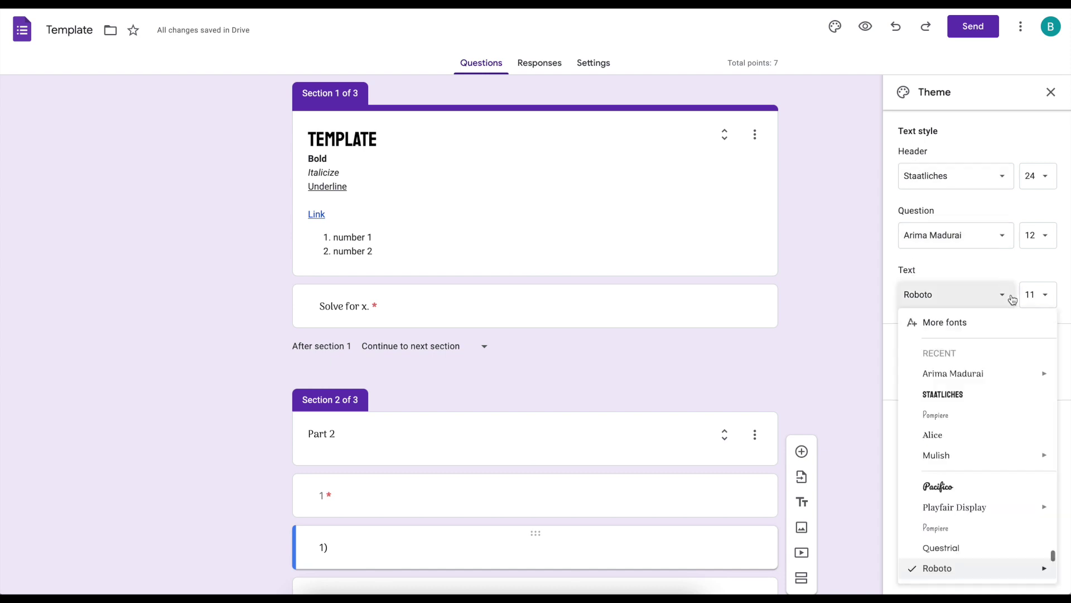
scroll(995, 495, down, 2)
scroll(996, 498, up, 4)
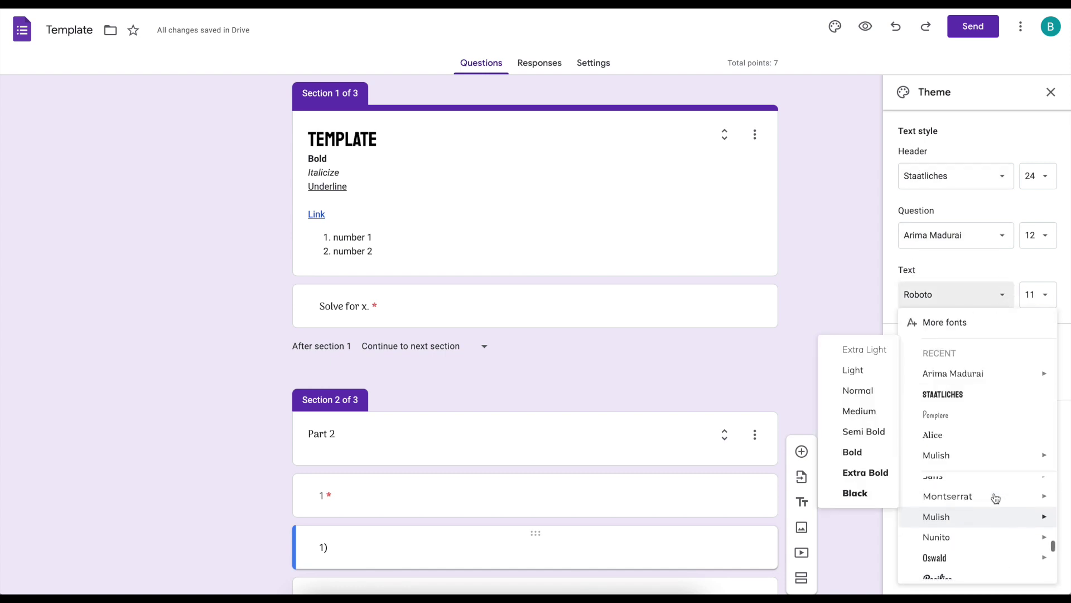
scroll(996, 499, up, 2)
click(997, 533)
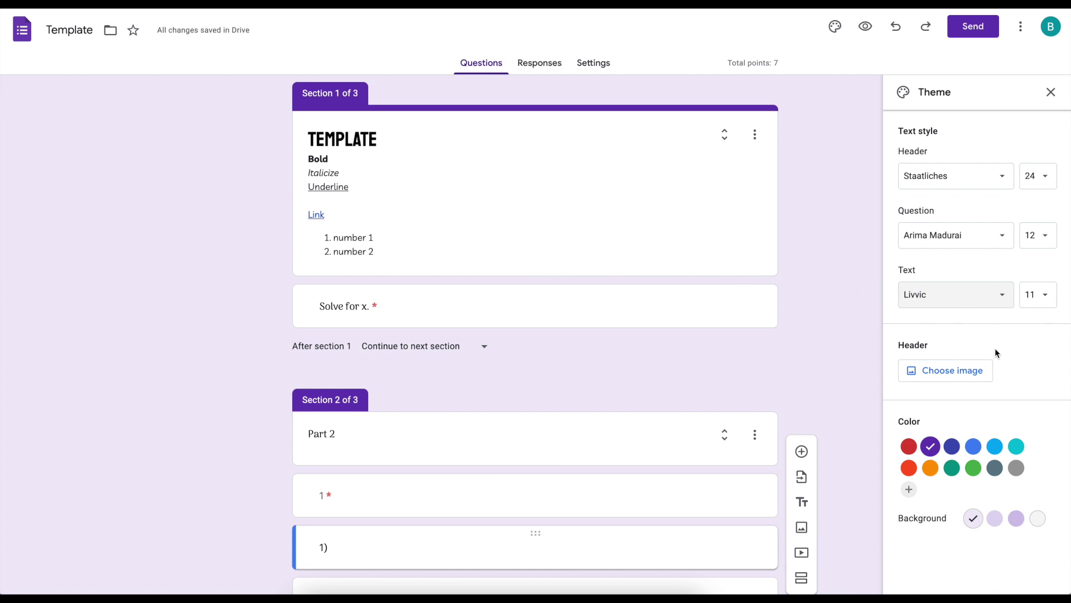
- Insert the colourful lab flasks stock image as the form's header
click(974, 374)
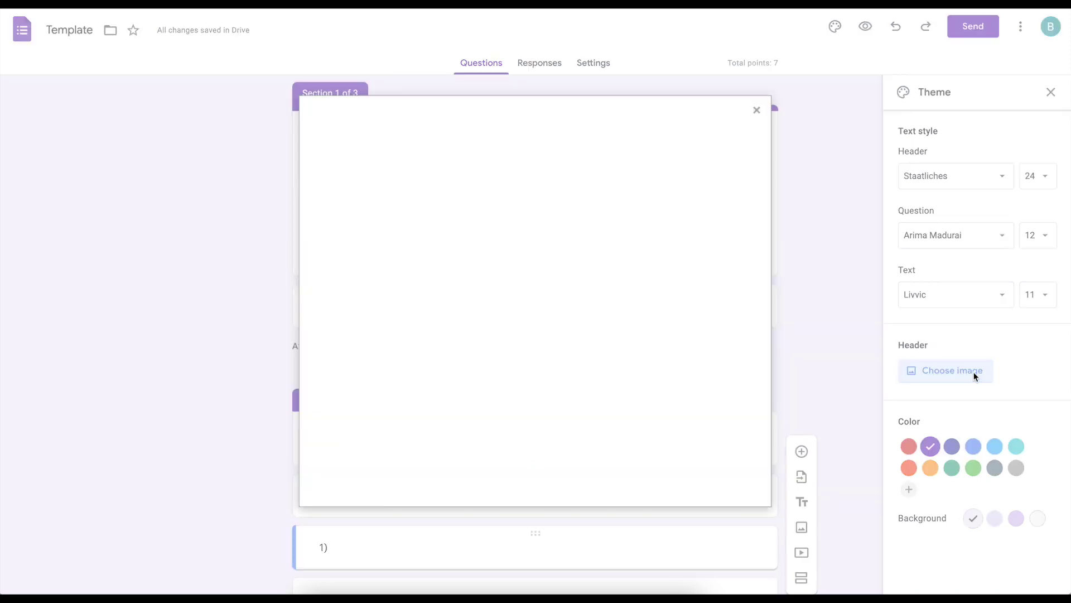
click(390, 158)
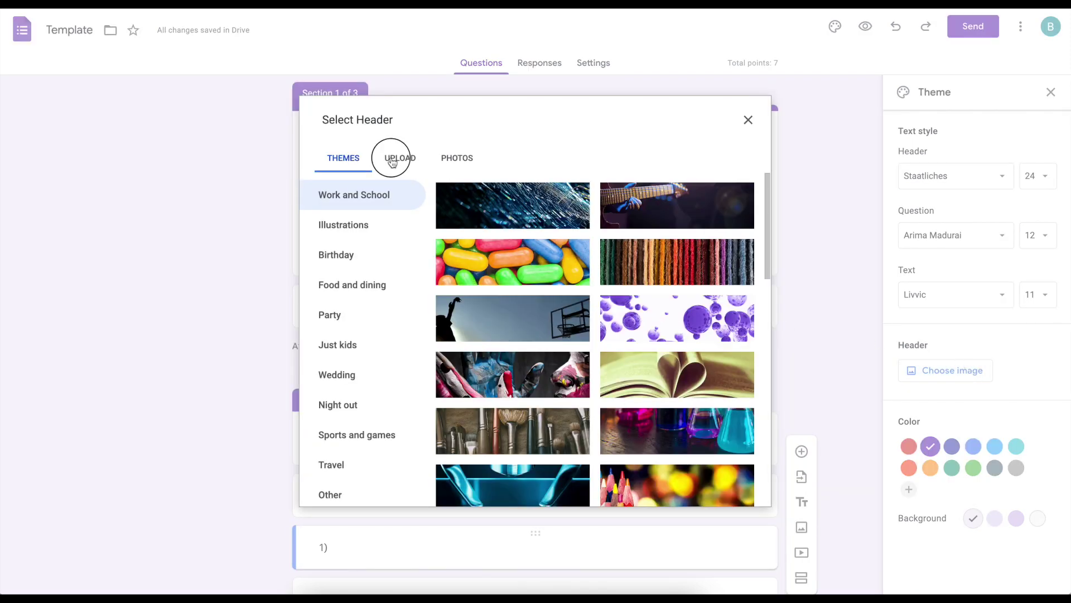
click(353, 161)
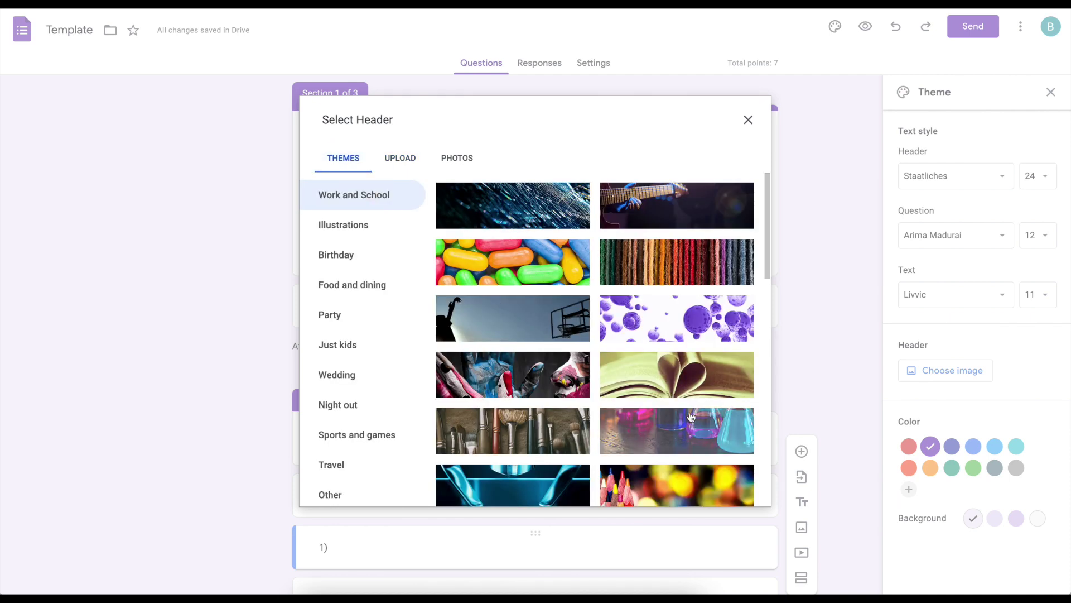
scroll(677, 413, down, 1)
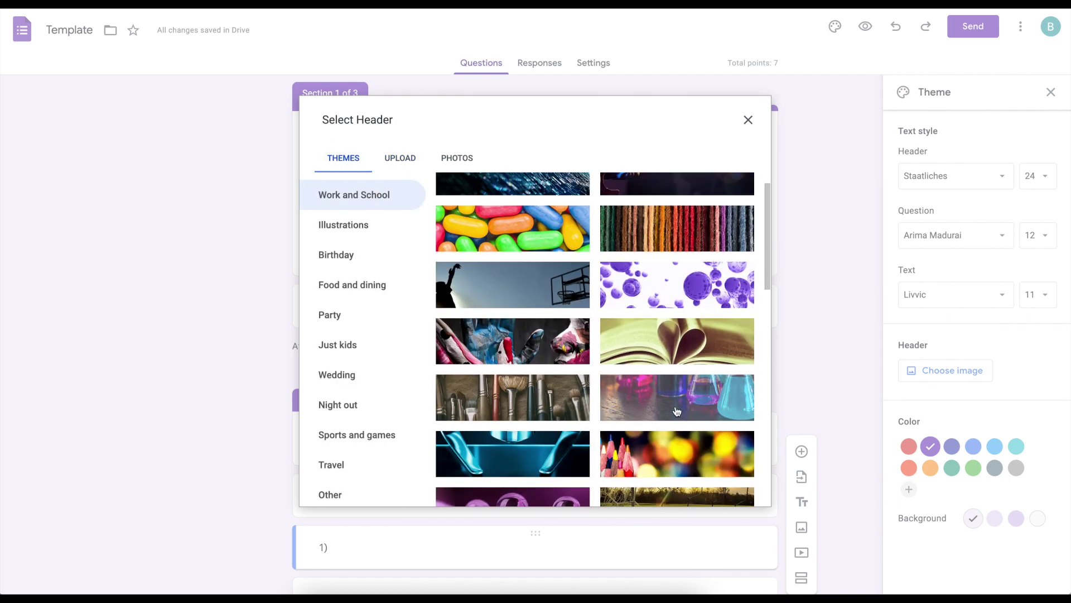
click(676, 411)
click(749, 489)
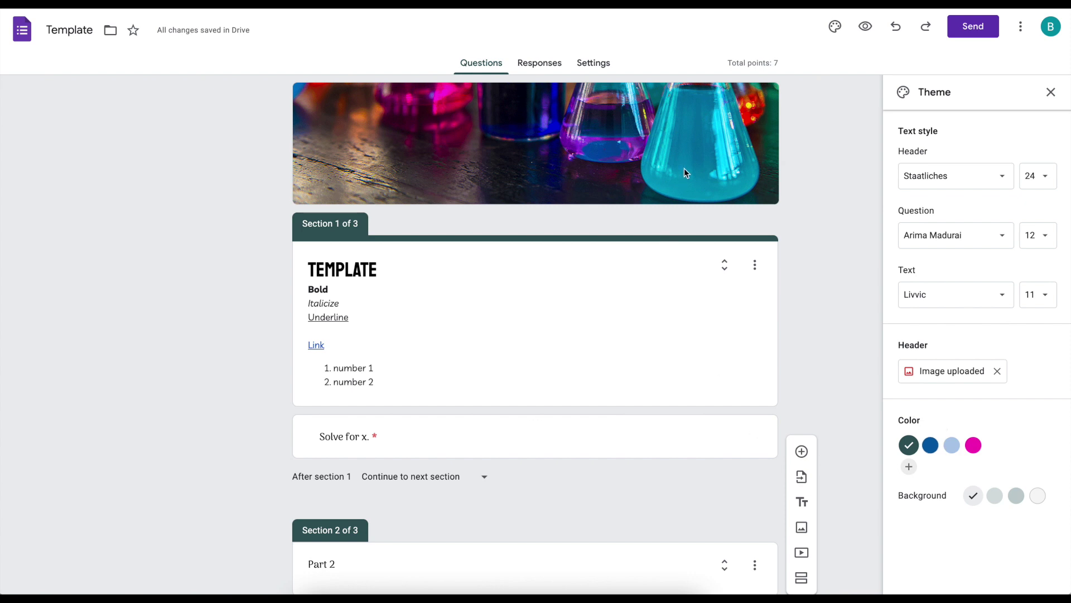
- Set the theme colour to blue
click(930, 445)
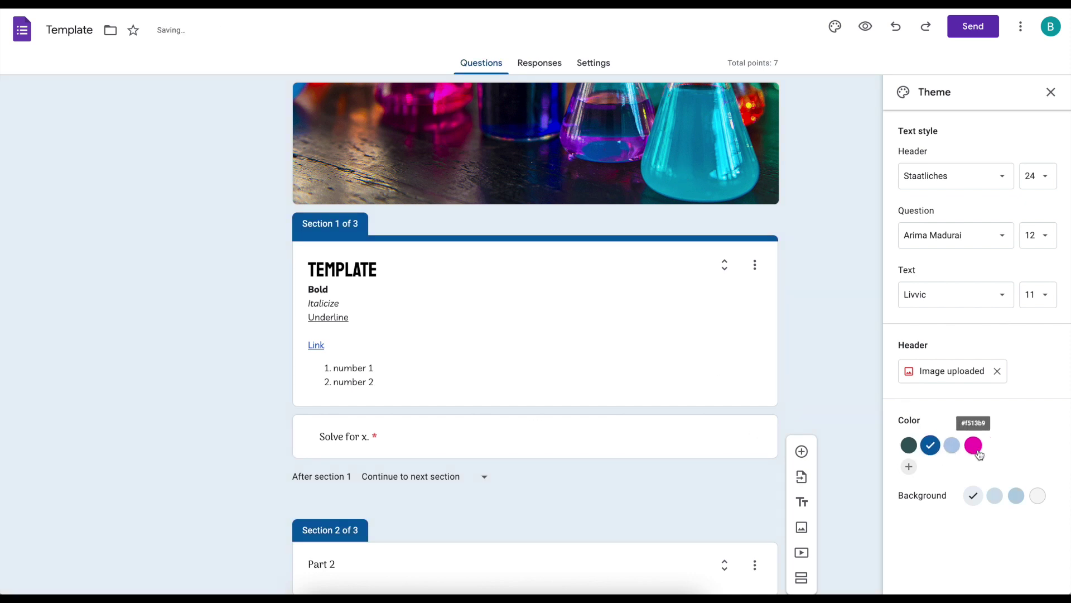
click(974, 446)
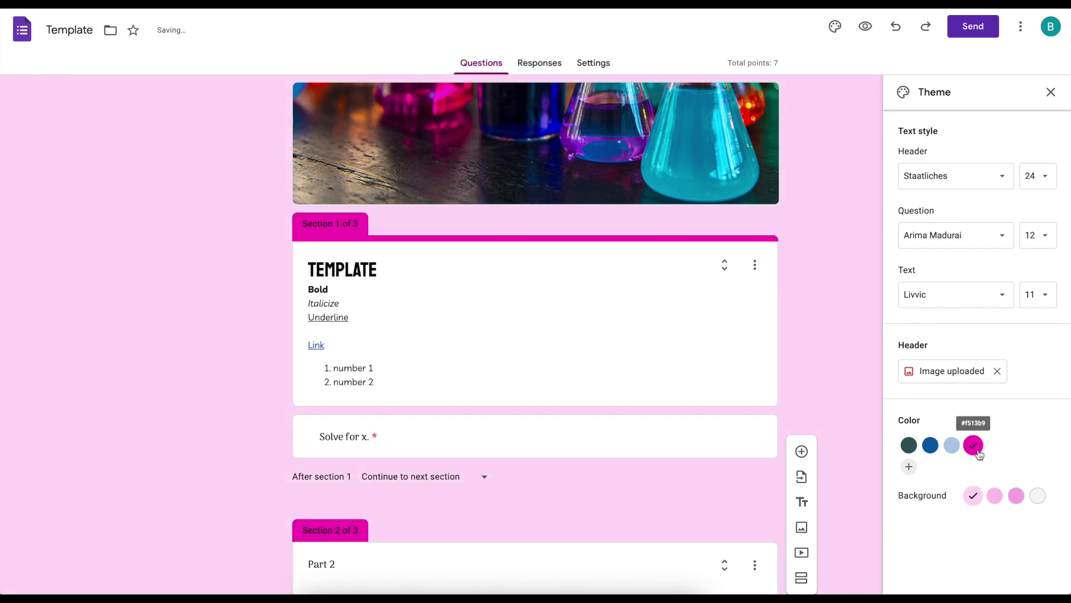
click(931, 445)
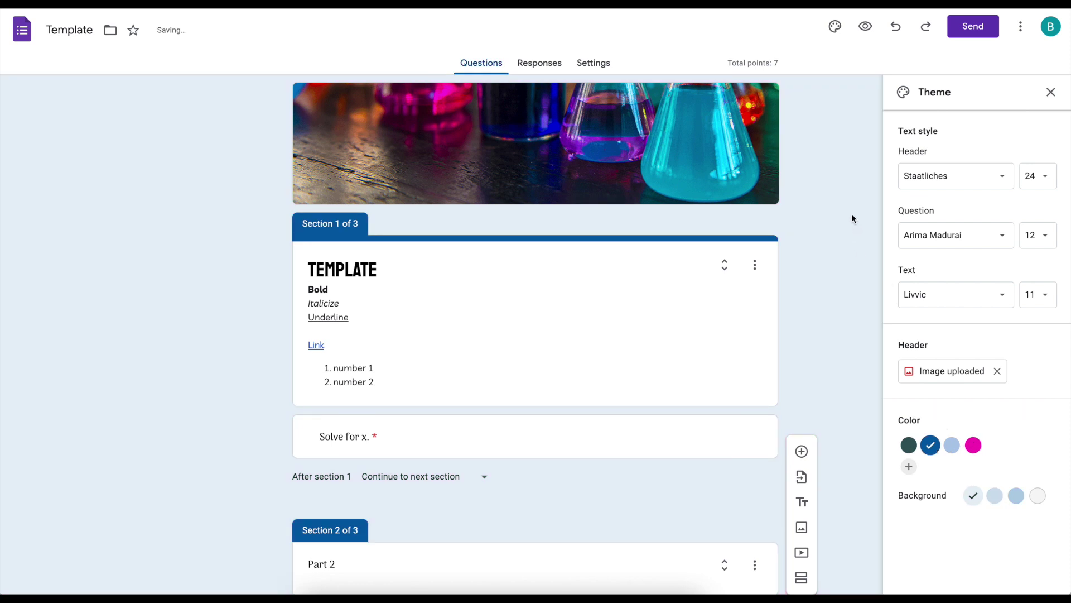